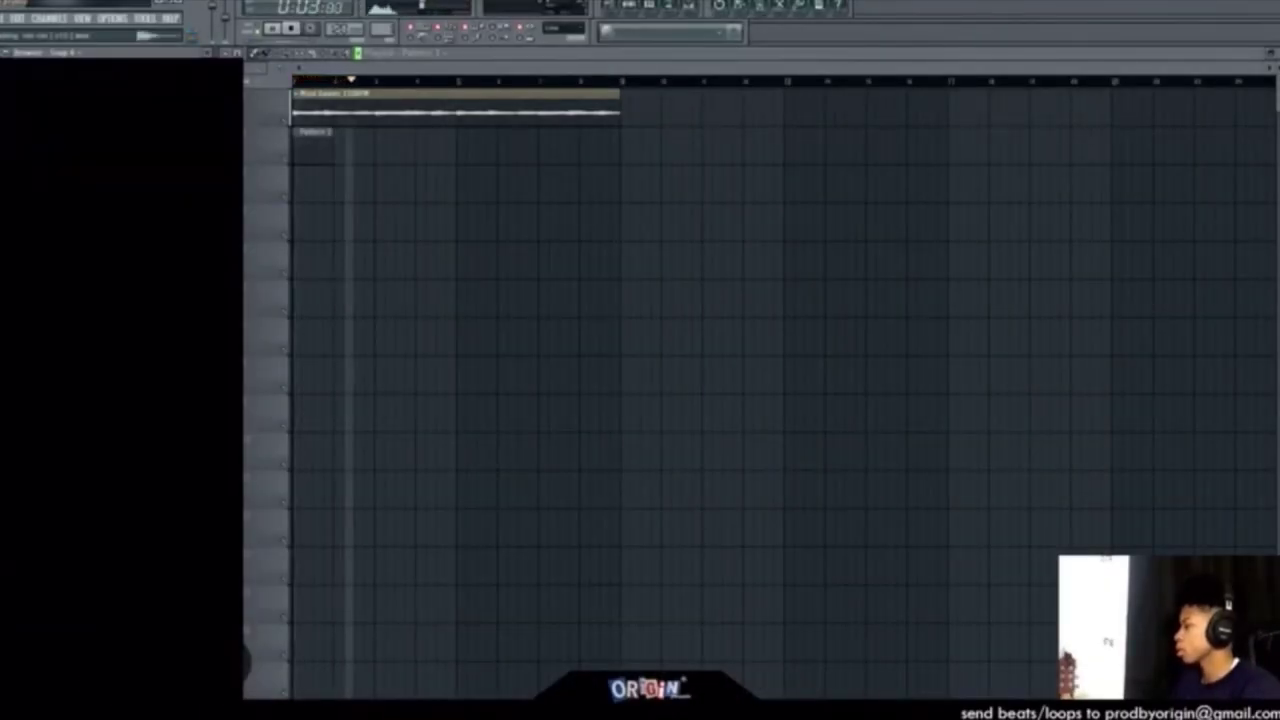
Add the RAZ RIM [C1] sample as a new channel and enable Reverse polarity in its channel settings
key(F6)
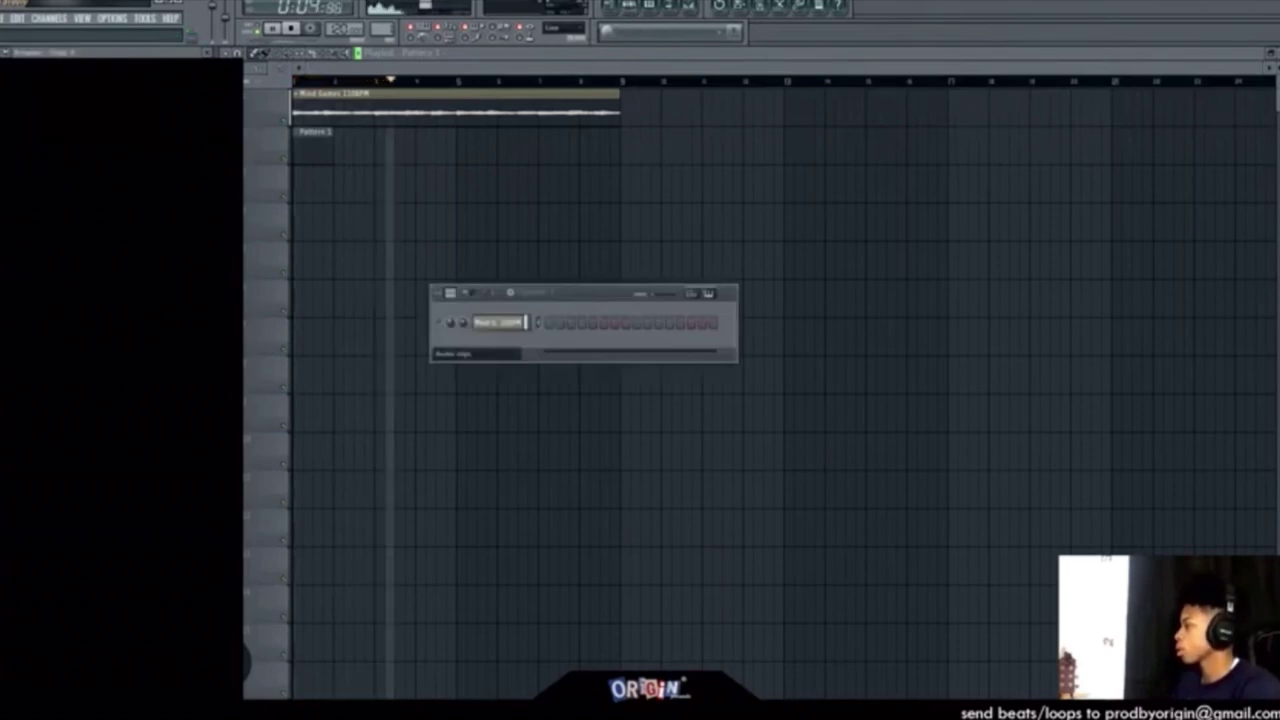
drag(120, 370, 515, 352)
click(514, 347)
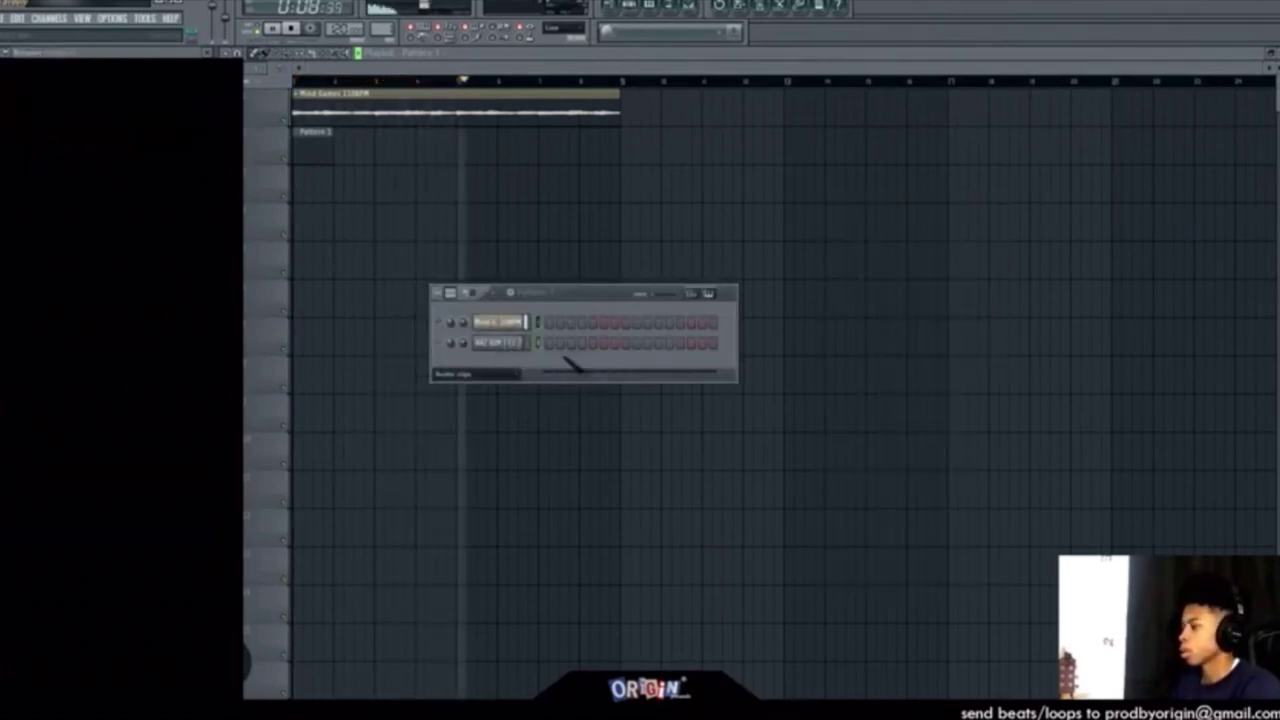
click(510, 343)
click(920, 449)
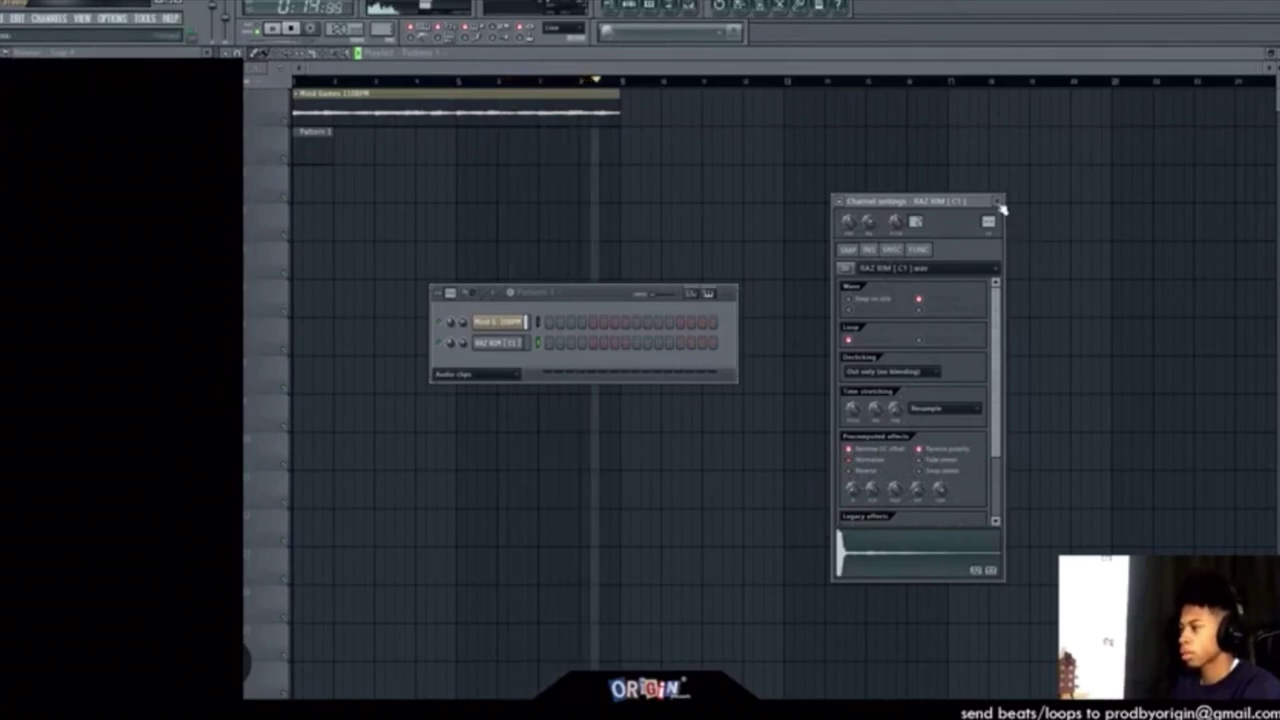
click(997, 201)
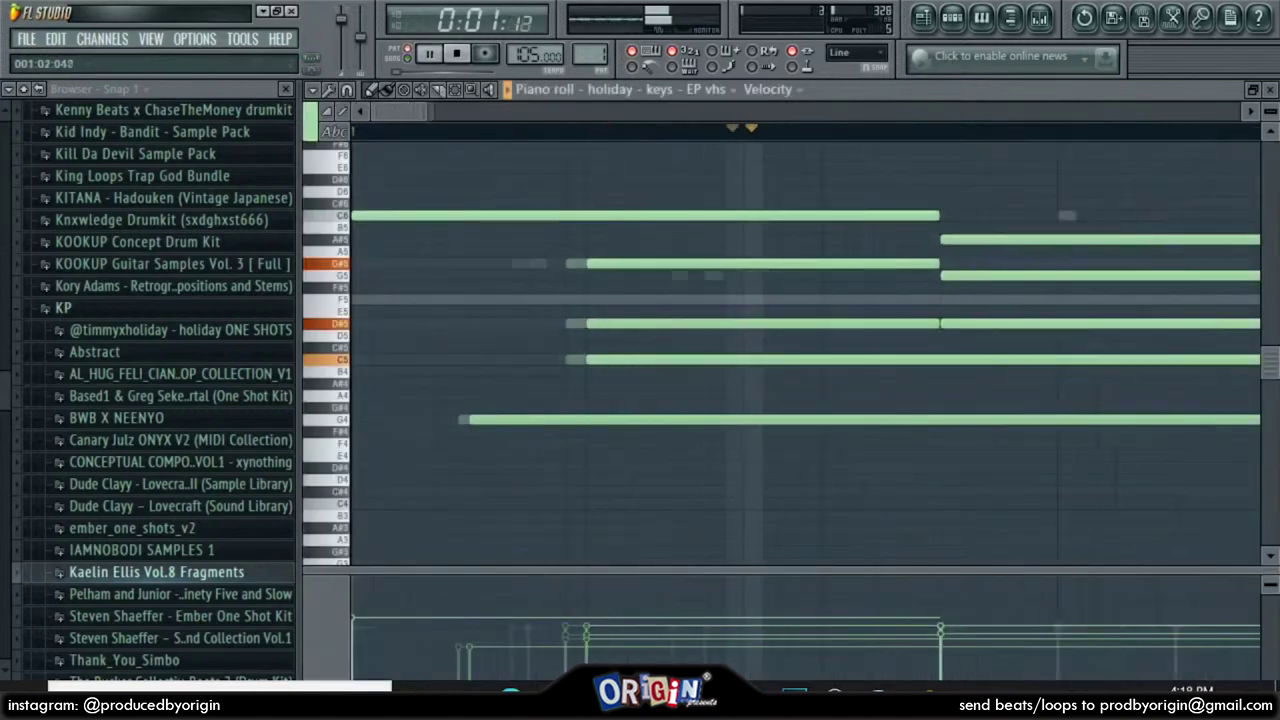
Review the piano roll notes of the EP vhs keys and the geodude bass in Pattern 1
scroll(806, 354, down, 9)
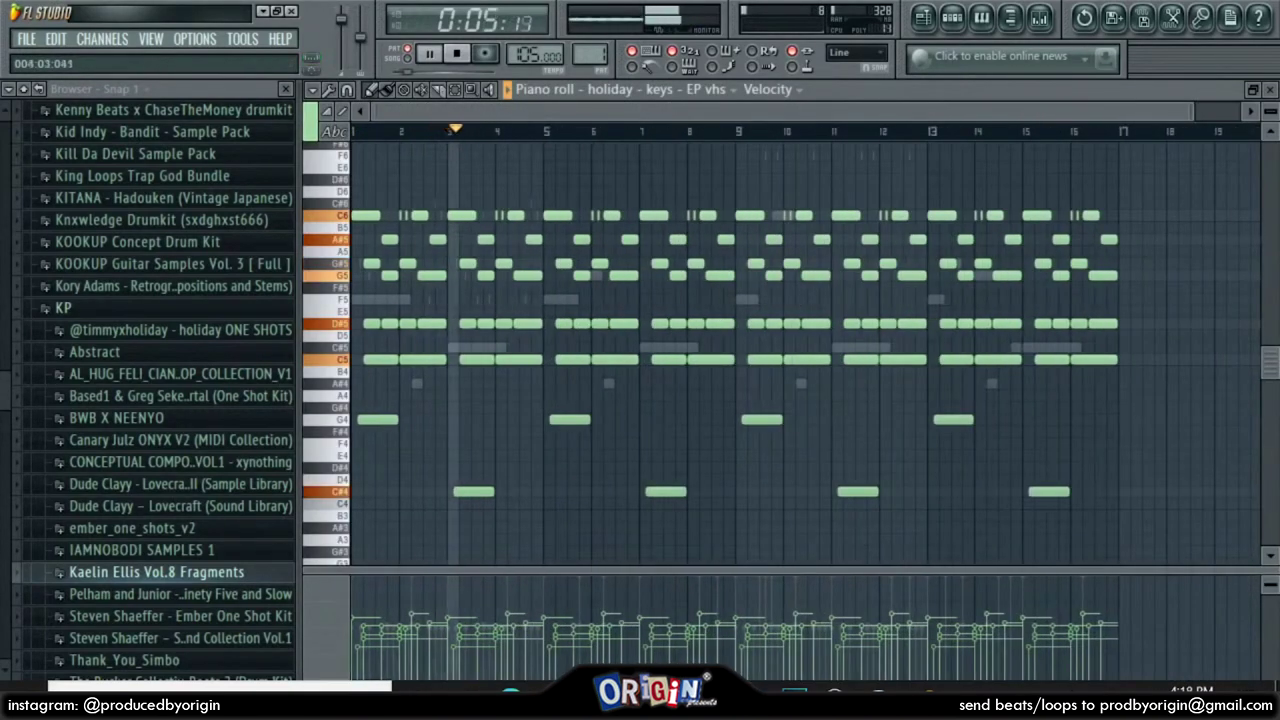
scroll(599, 354, up, 5)
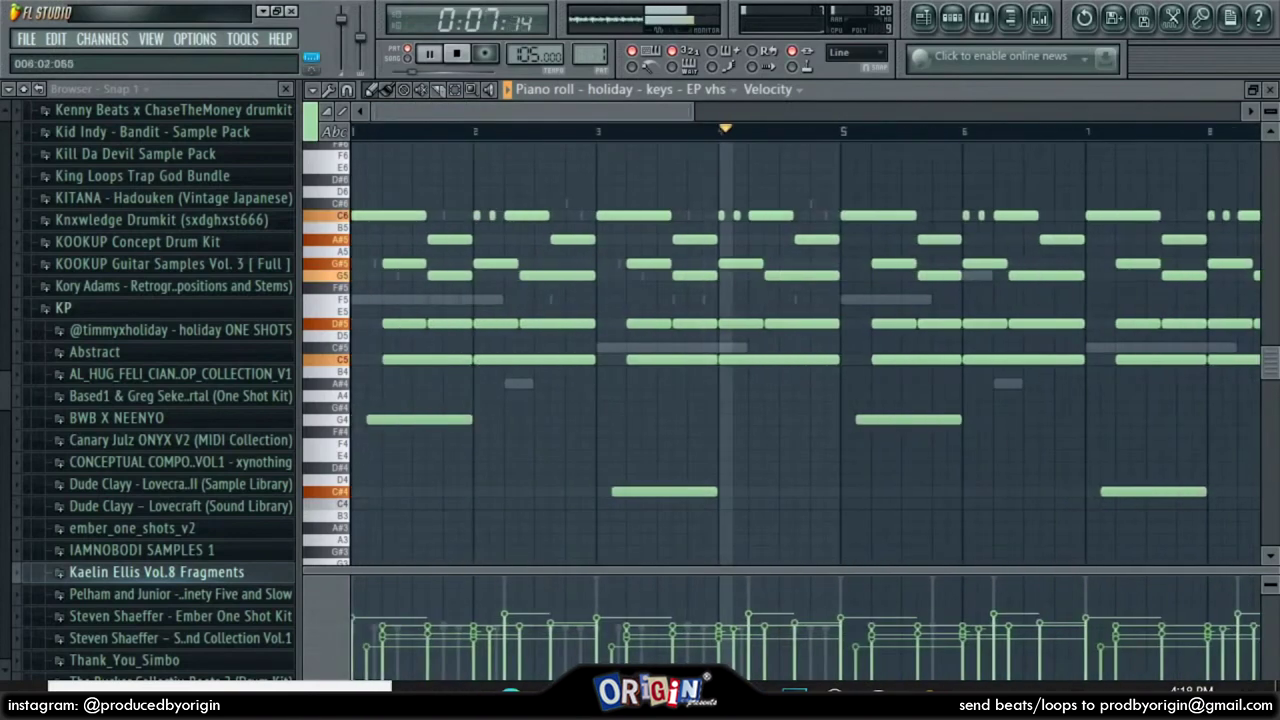
key(space)
key(Escape)
key(F7)
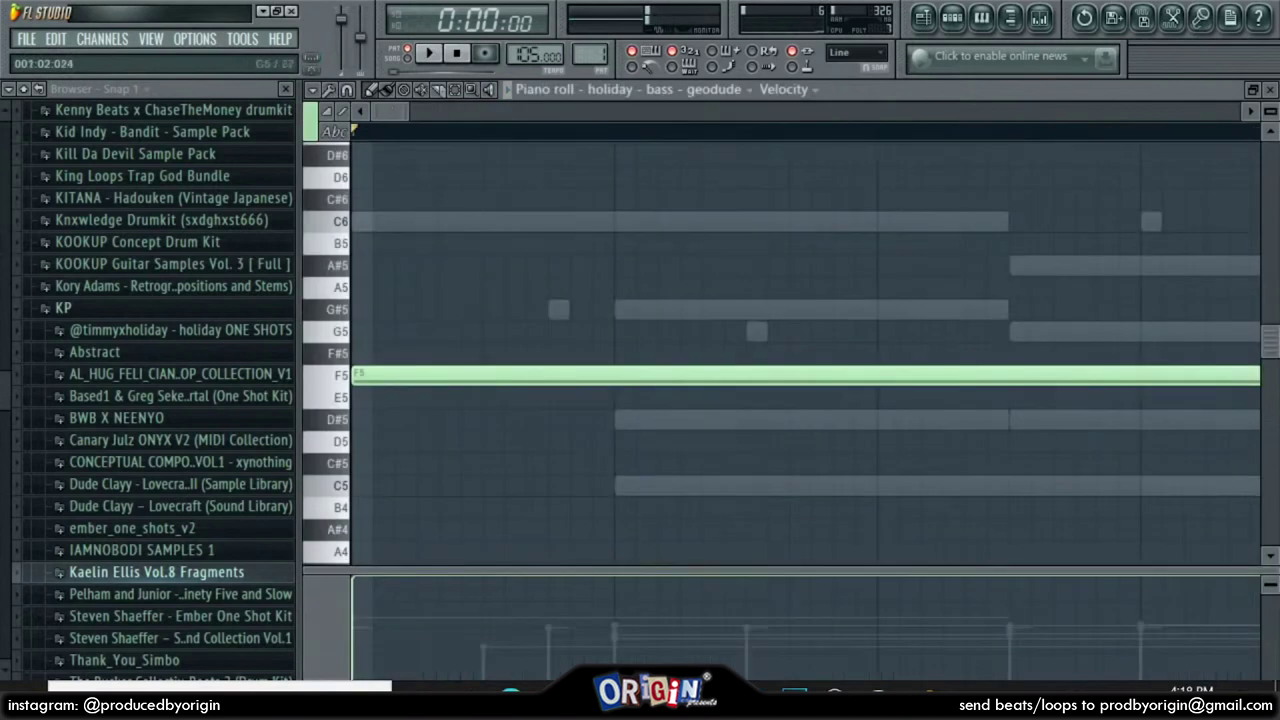
key(Escape)
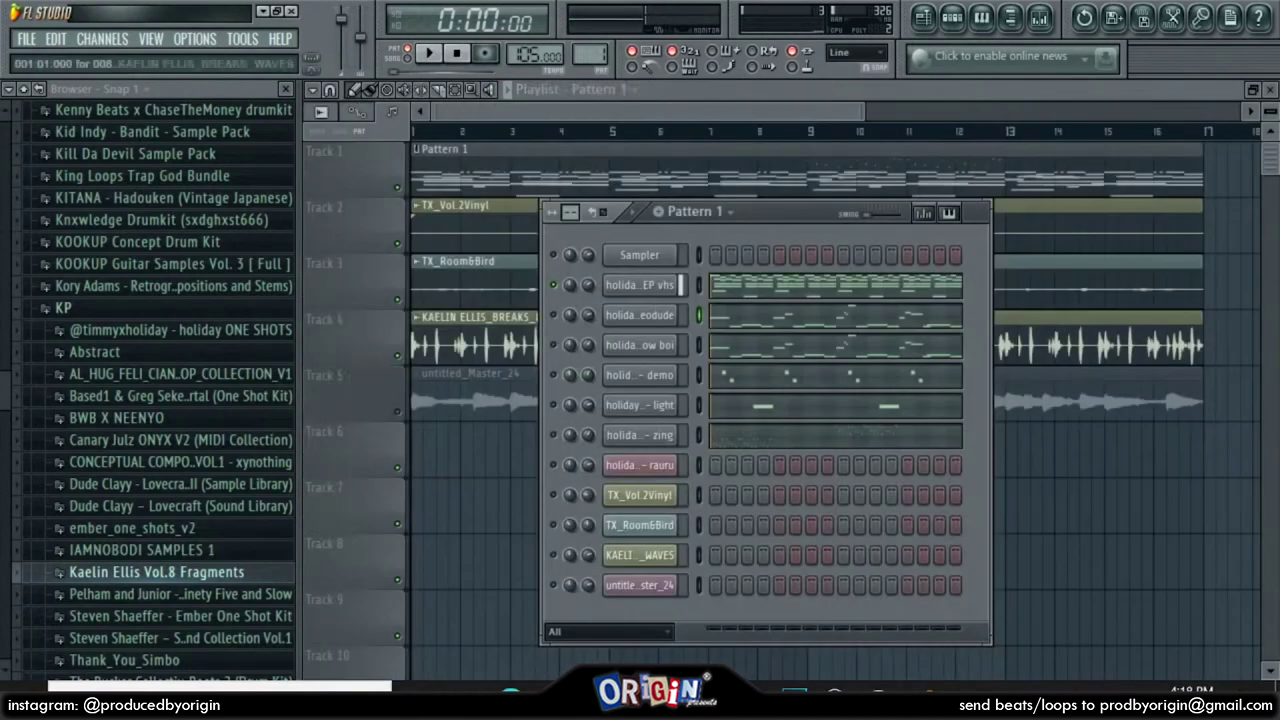
Play Pattern 1 from the channel rack to hear its layered instruments, and stop playback
key(space)
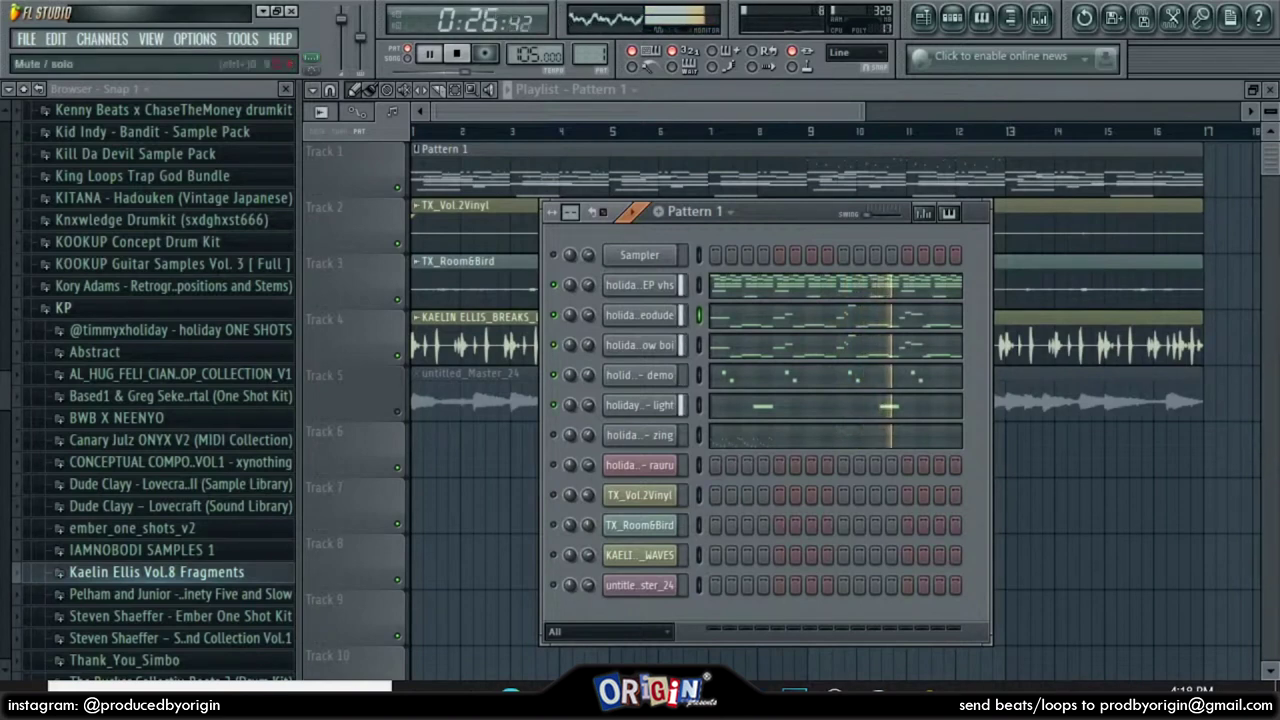
key(space)
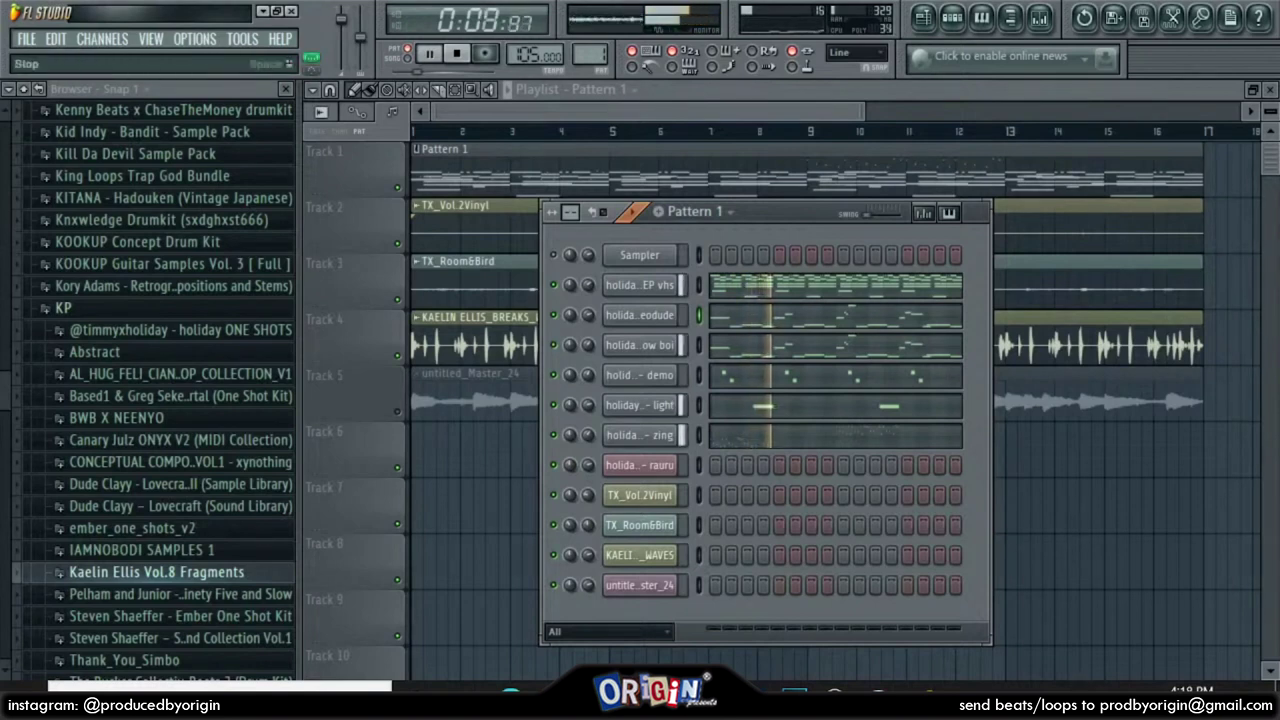
click(457, 54)
Mute playlist tracks 1 to 4, unmute track 5 and play the untitled_Master_24 clip alone from the start
drag(436, 132, 413, 132)
click(397, 188)
click(397, 411)
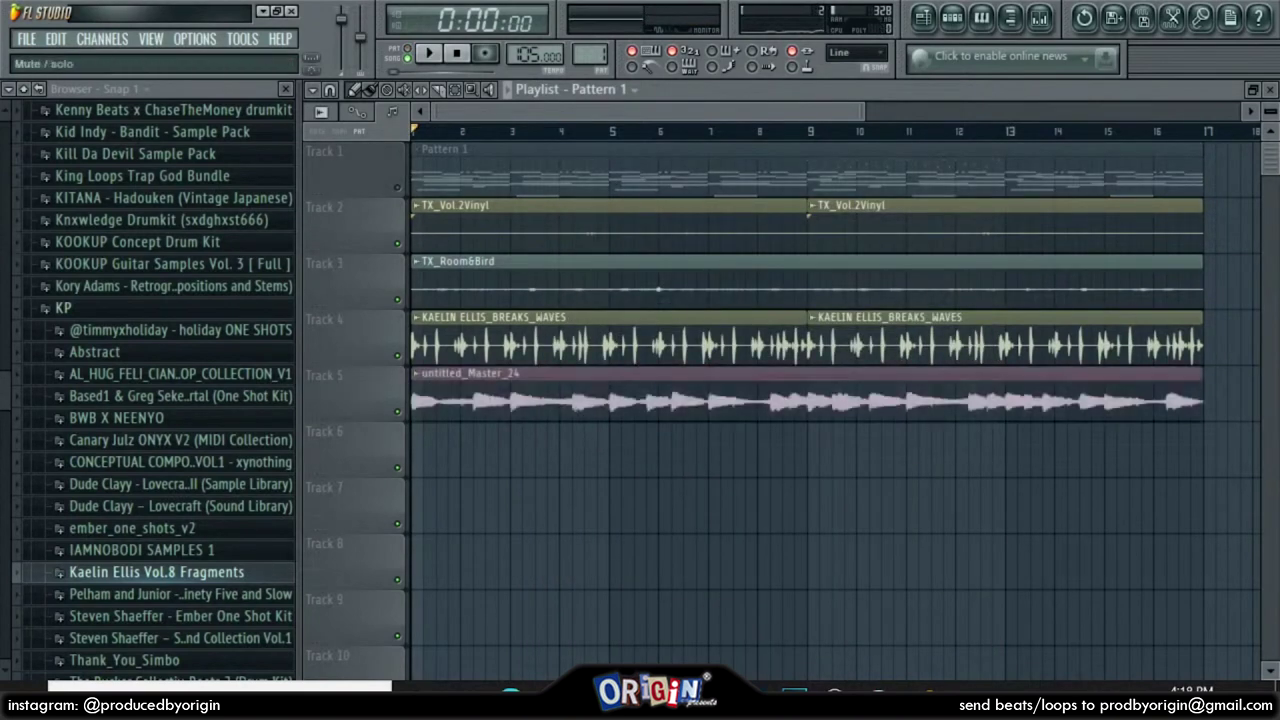
click(397, 355)
click(397, 299)
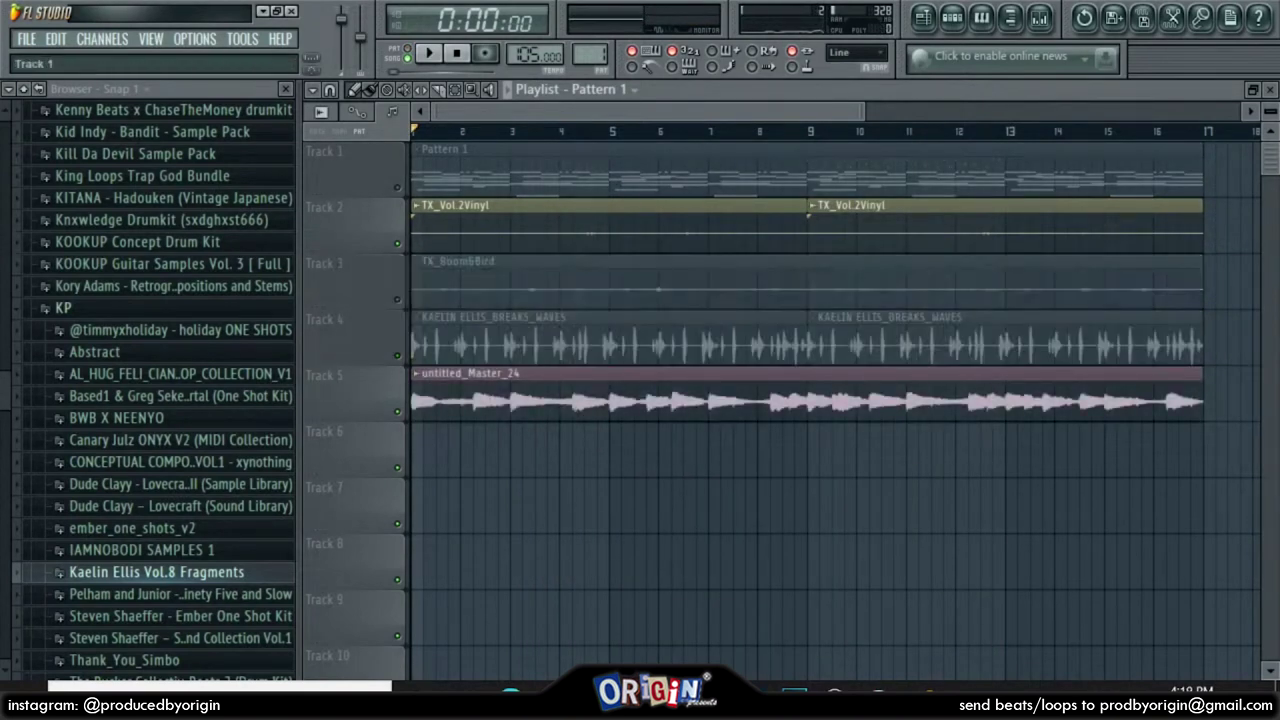
click(428, 53)
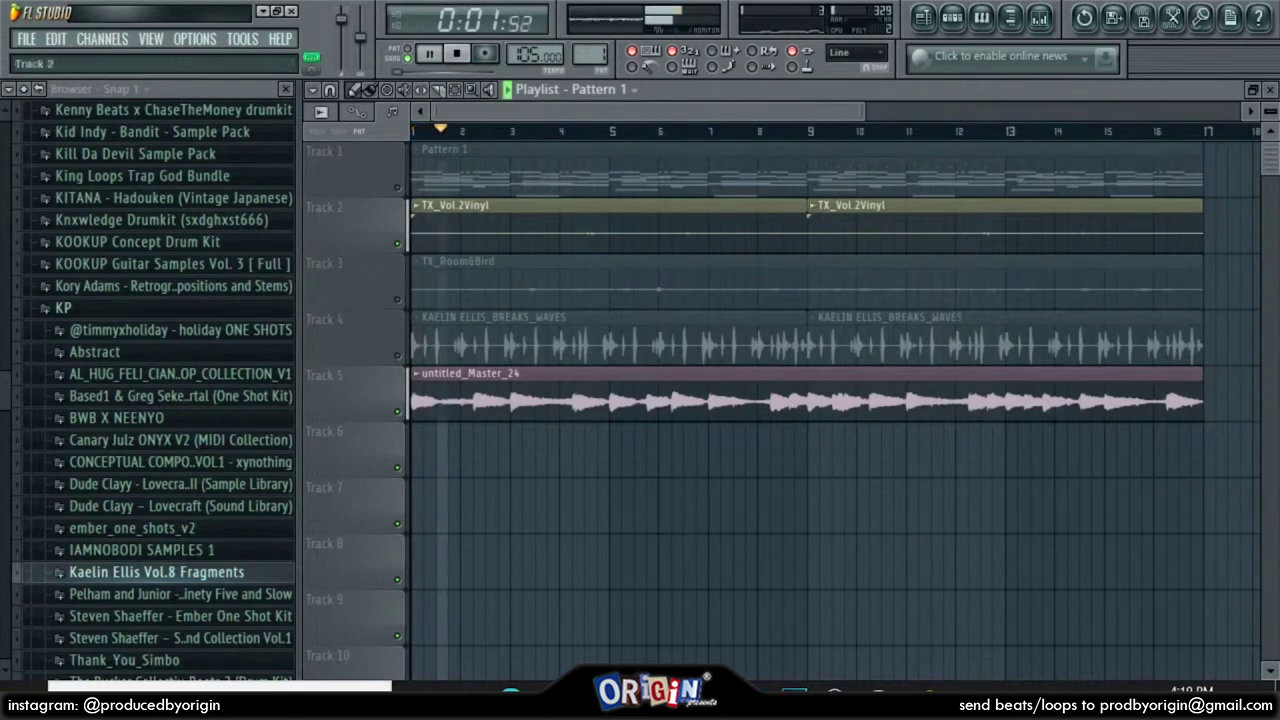
click(397, 243)
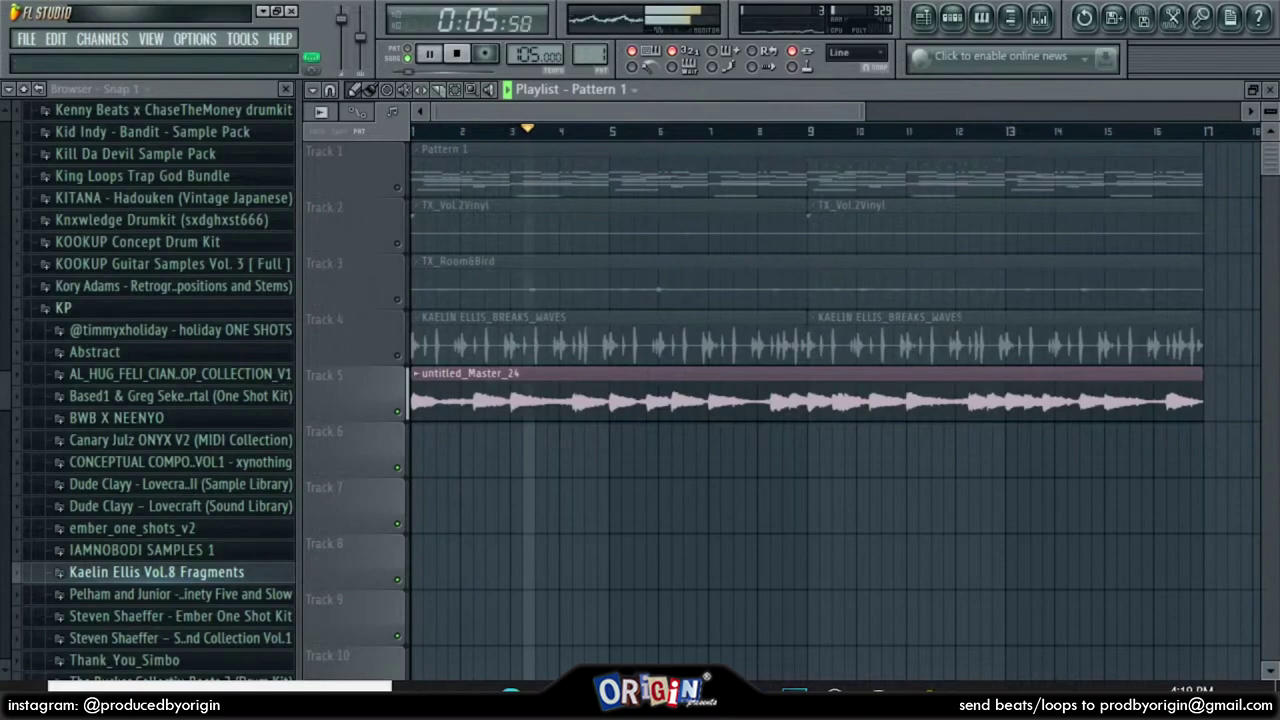
Browse the sample library and audition kicks including Hippity Hop, KirkoBangz-BeforeUGo[Outro] and Sonder
scroll(150, 390, down, 4)
scroll(150, 390, up, 3)
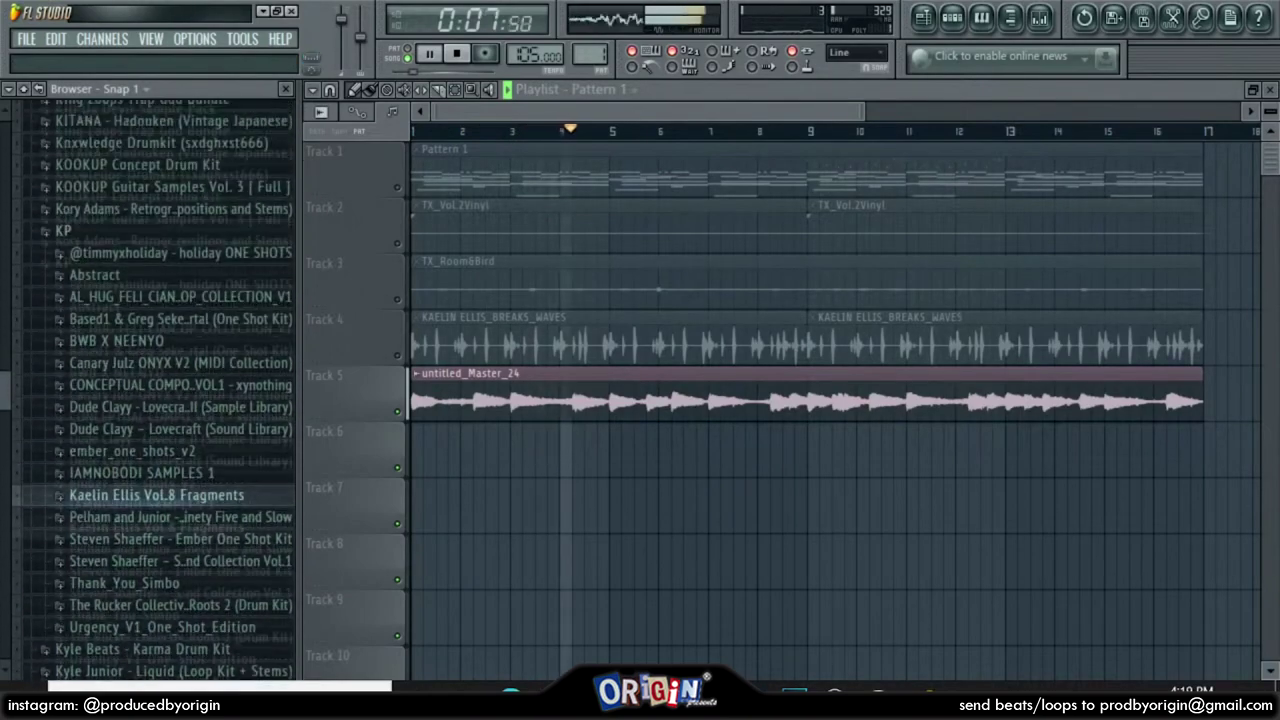
scroll(150, 390, up, 7)
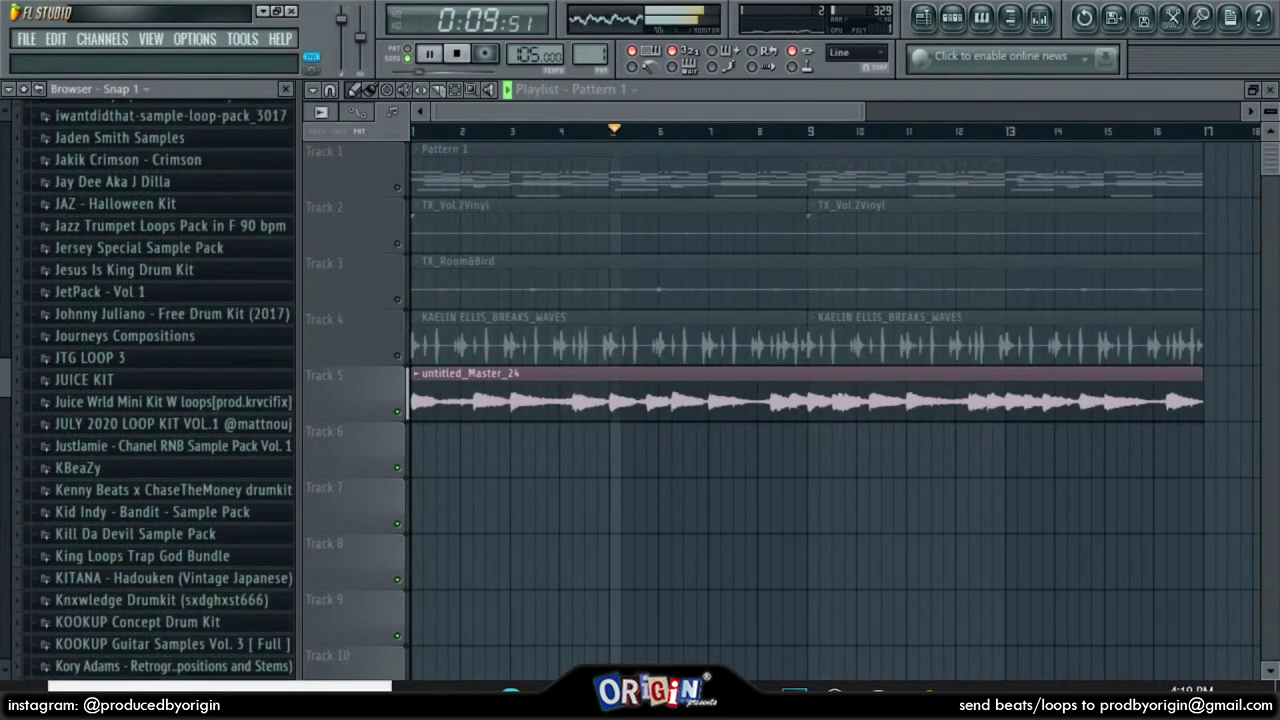
scroll(150, 390, up, 1)
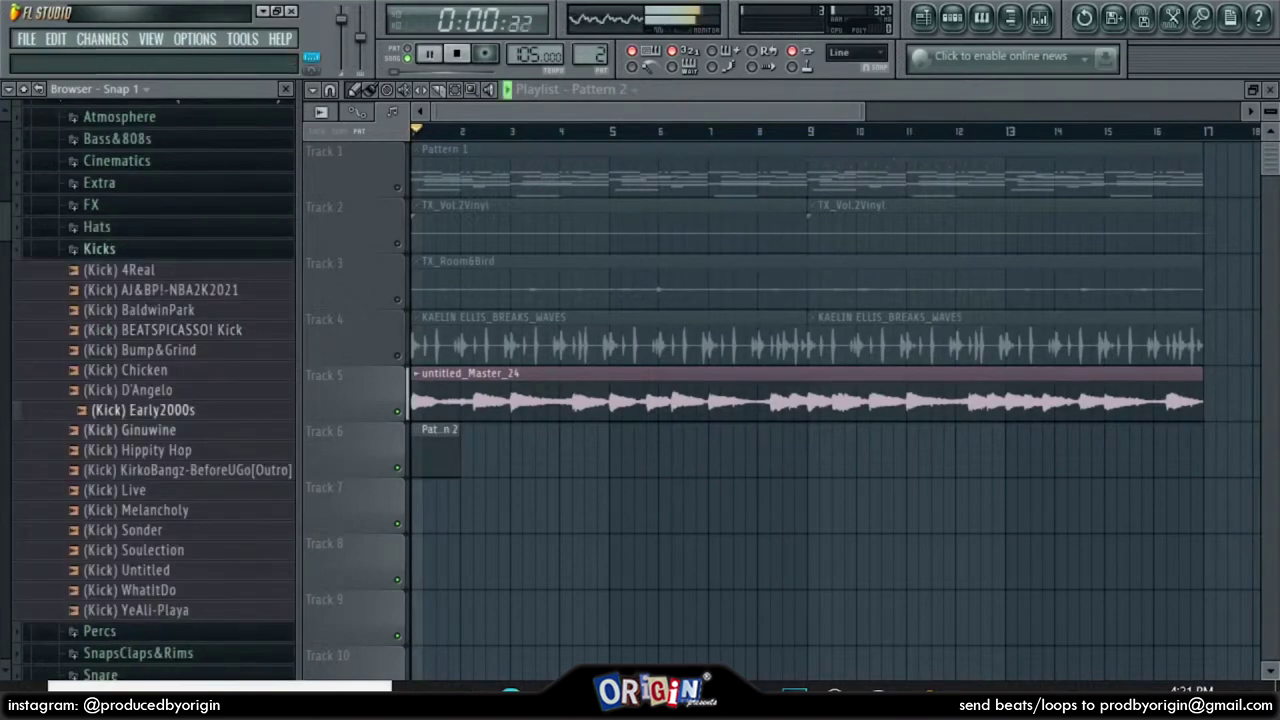
key(Down)
key(Down)
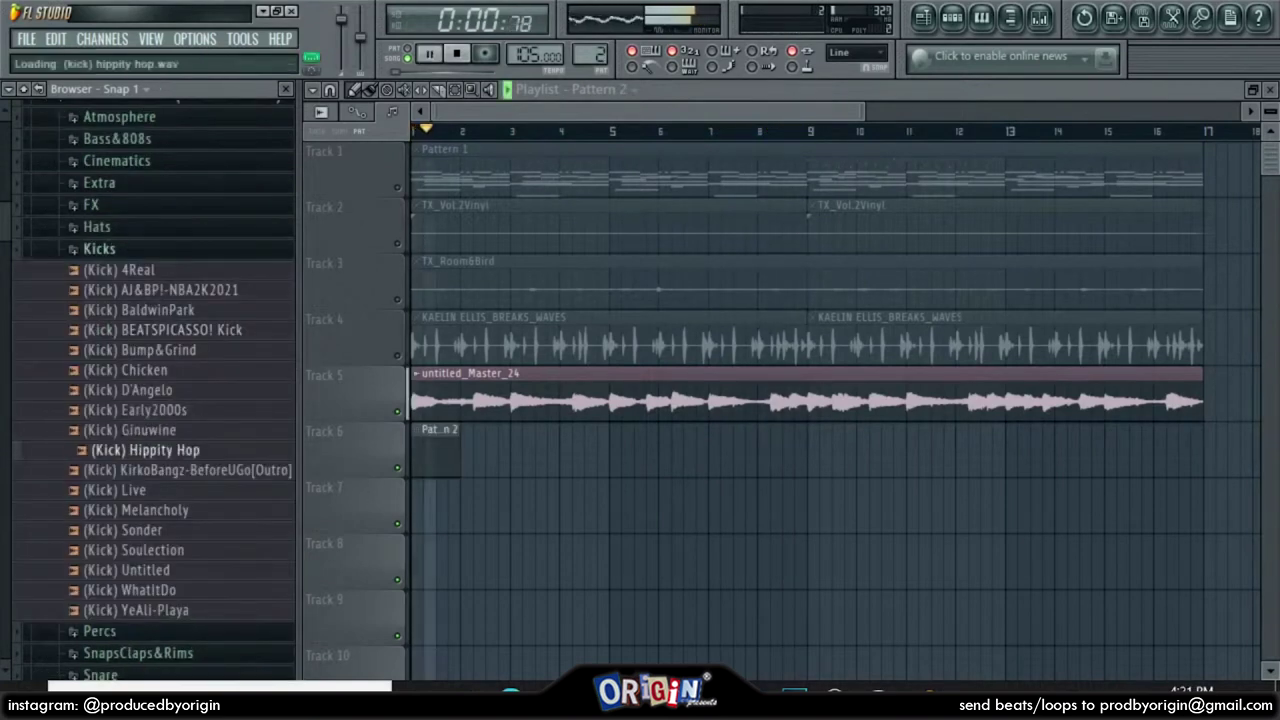
click(187, 470)
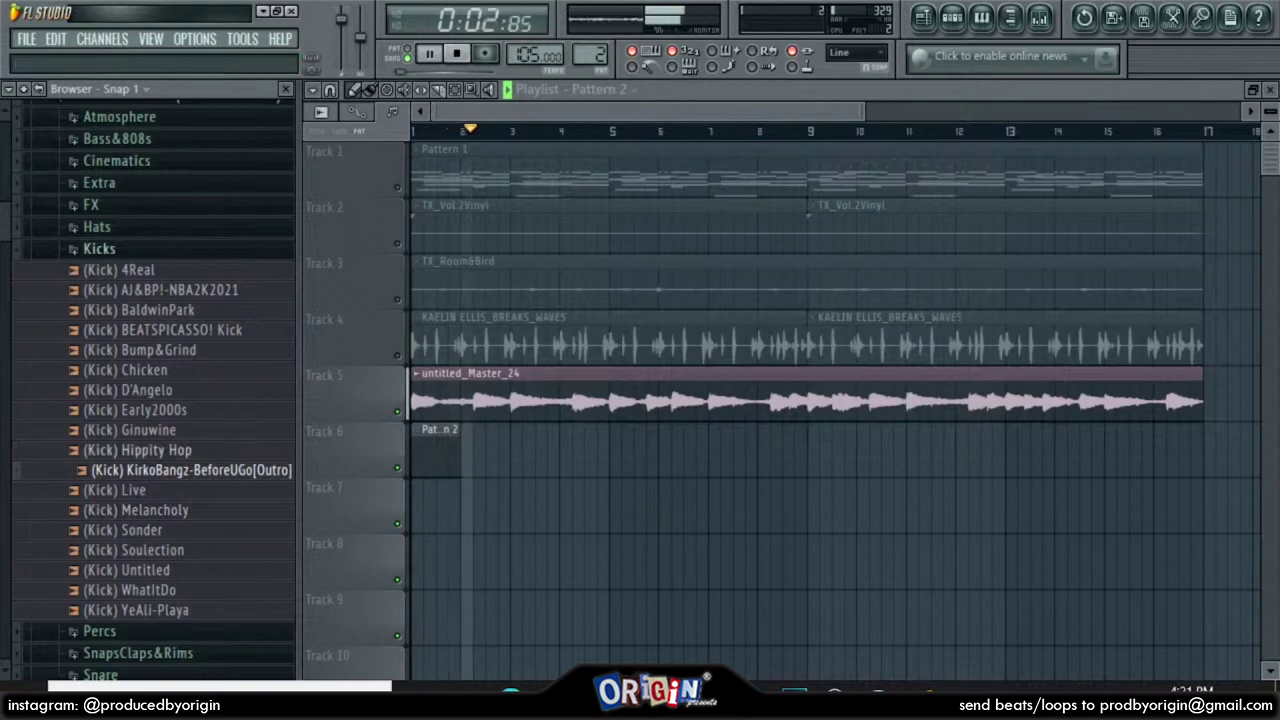
click(147, 310)
click(130, 531)
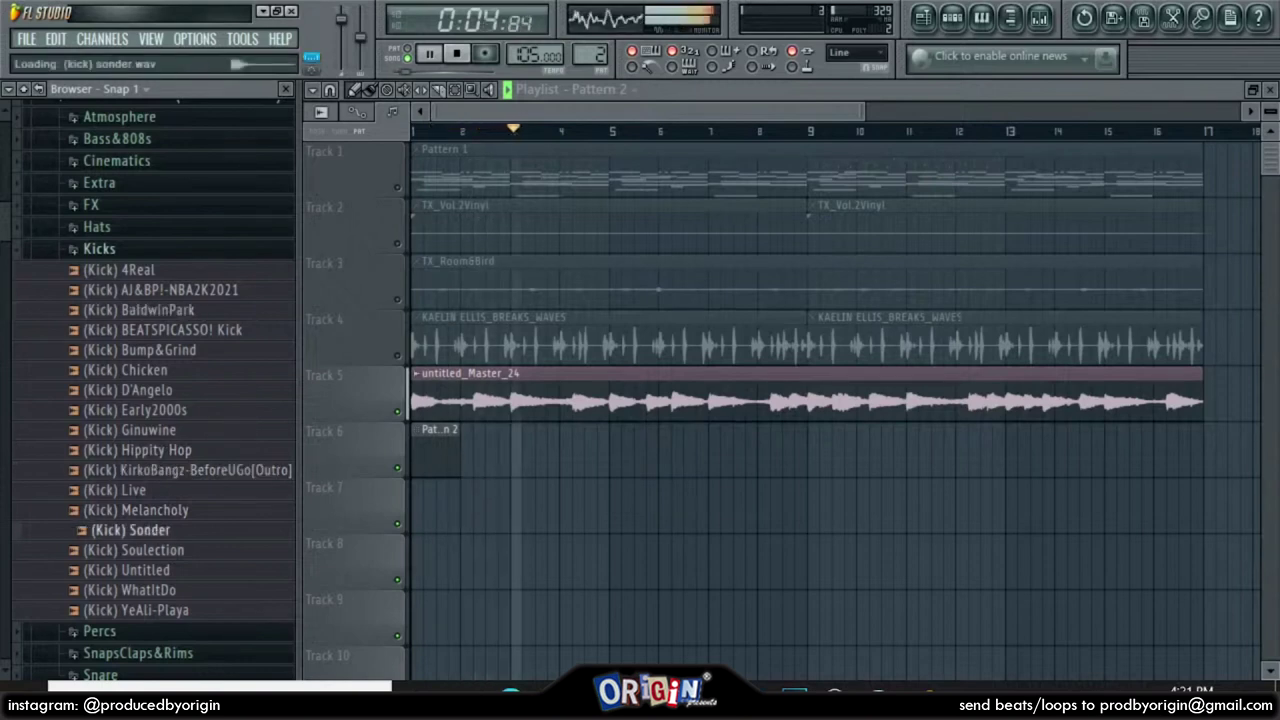
Add (Kick) Sonder as a channel in Pattern 2, place a hit on step 1 and restart playback
click(952, 17)
drag(130, 531, 655, 645)
click(715, 615)
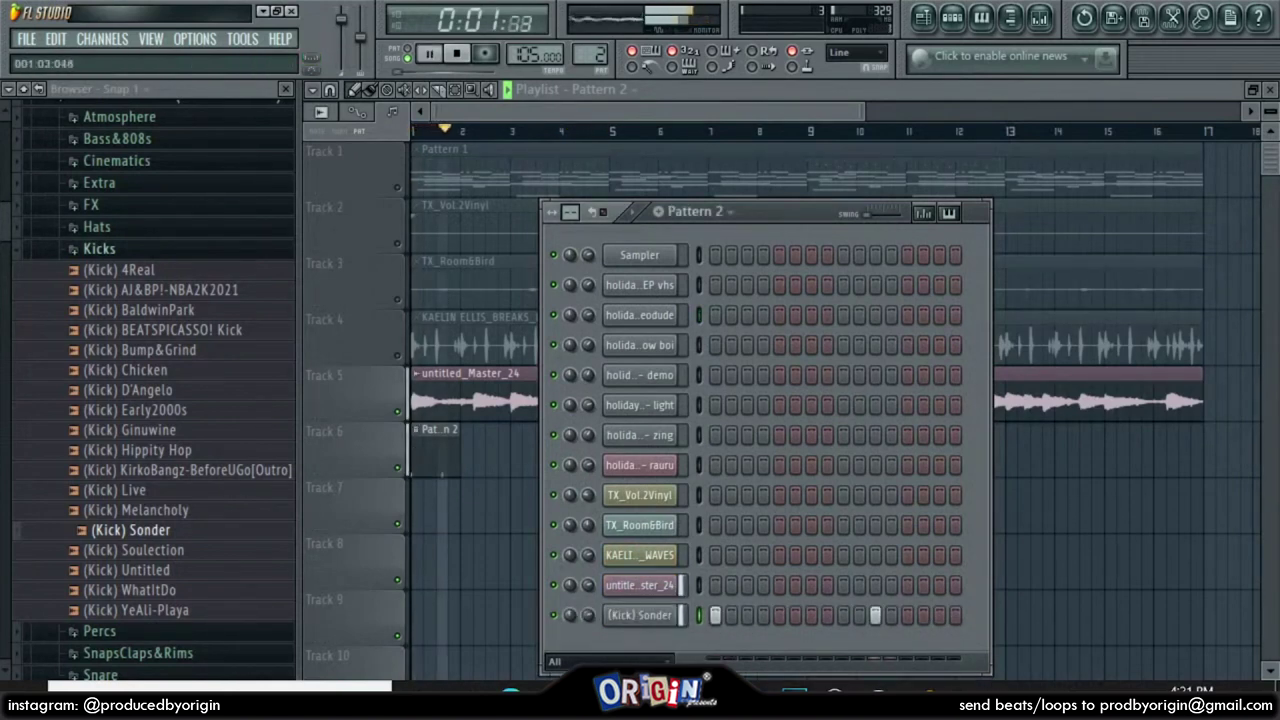
key(space)
key(space)
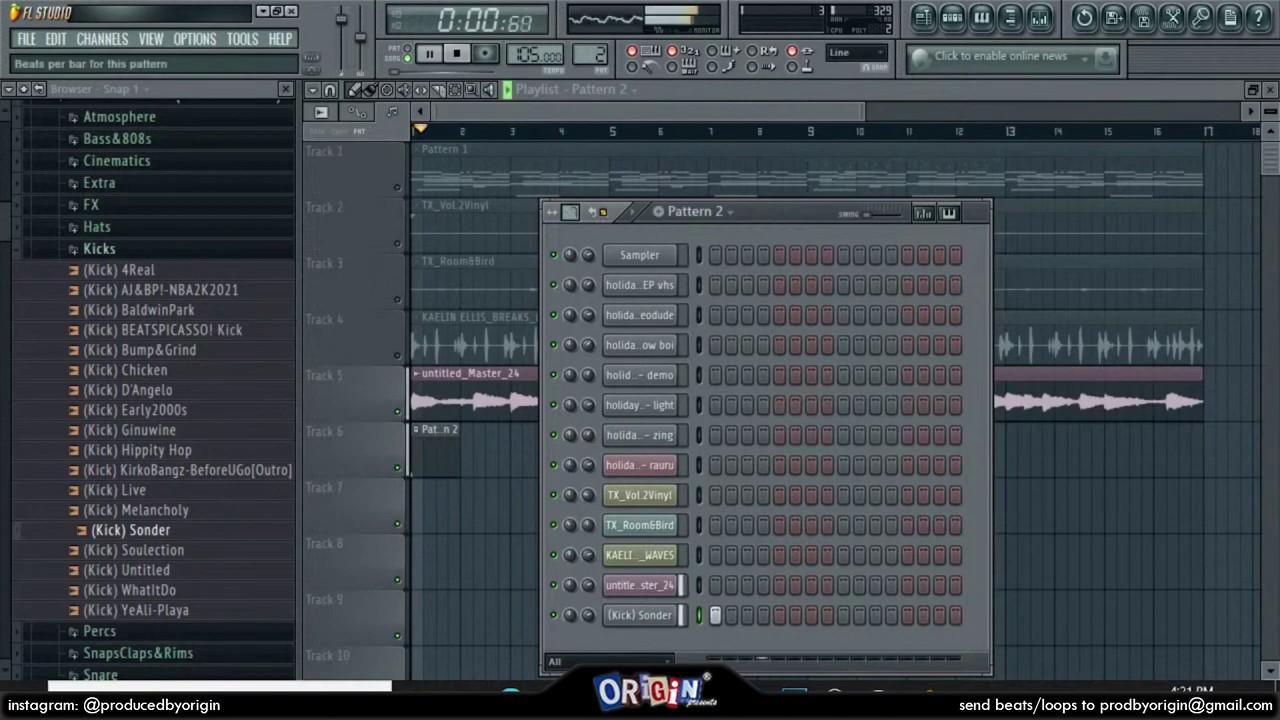
Set Pattern 2 to 8 beats per bar and add kick hits on steps 13 and 21
drag(570, 212, 570, 190)
click(908, 616)
click(1036, 616)
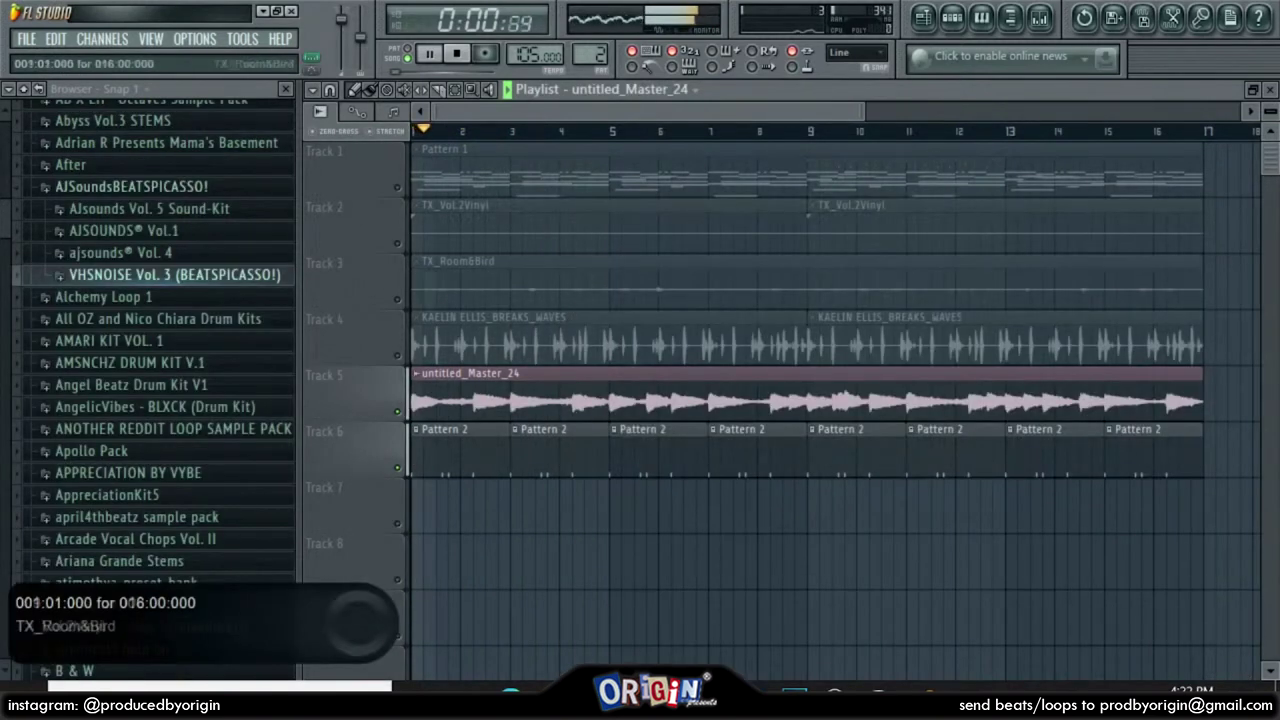
Return to the playlist and look through the kick samples of the AJsounds Vol. 5 Sound-Kit
click(981, 17)
click(1270, 90)
click(149, 209)
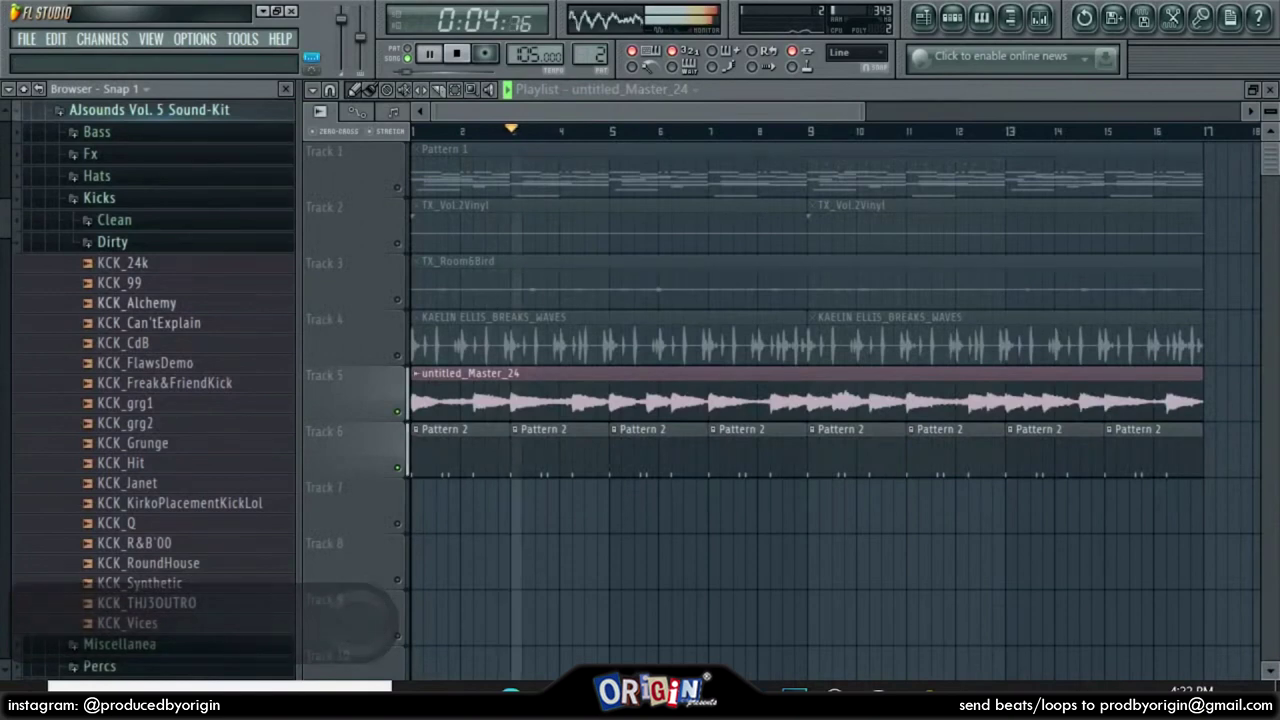
click(113, 242)
click(100, 198)
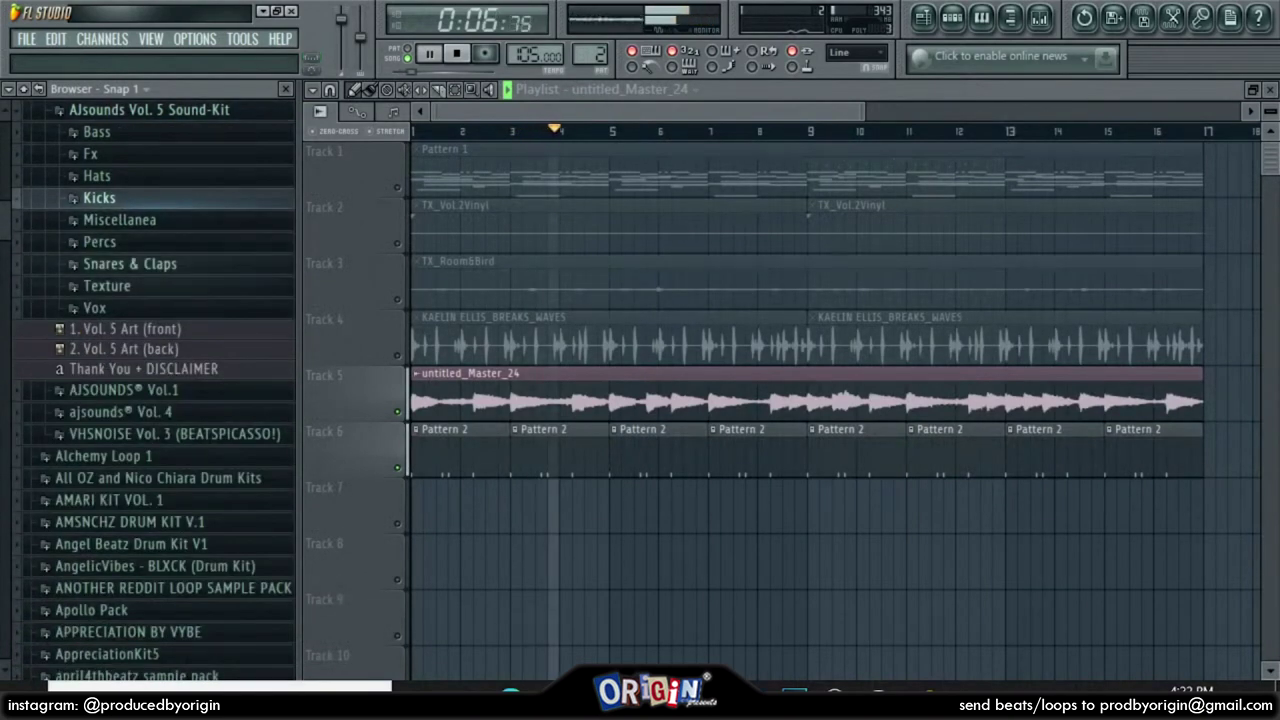
Audition the samples in the kit's Snares & Claps folder one after another over the loop
click(130, 264)
click(121, 331)
key(Down)
key(Down)
key(Down)
key(Down)
key(Down)
key(Down)
key(Down)
key(Down)
key(Down)
key(Down)
key(Down)
key(Down)
key(Down)
key(Down)
key(Down)
key(Down)
key(Down)
key(Up)
Show the channel rack, audition the kit's snares back up to SN_Ahuvi, and collapse the AJSoundsBEATSPICASSO! folder
click(952, 17)
key(Down)
key(Down)
key(Down)
key(Up)
key(Up)
key(Up)
key(Up)
key(Up)
key(Up)
key(Up)
key(Up)
key(Up)
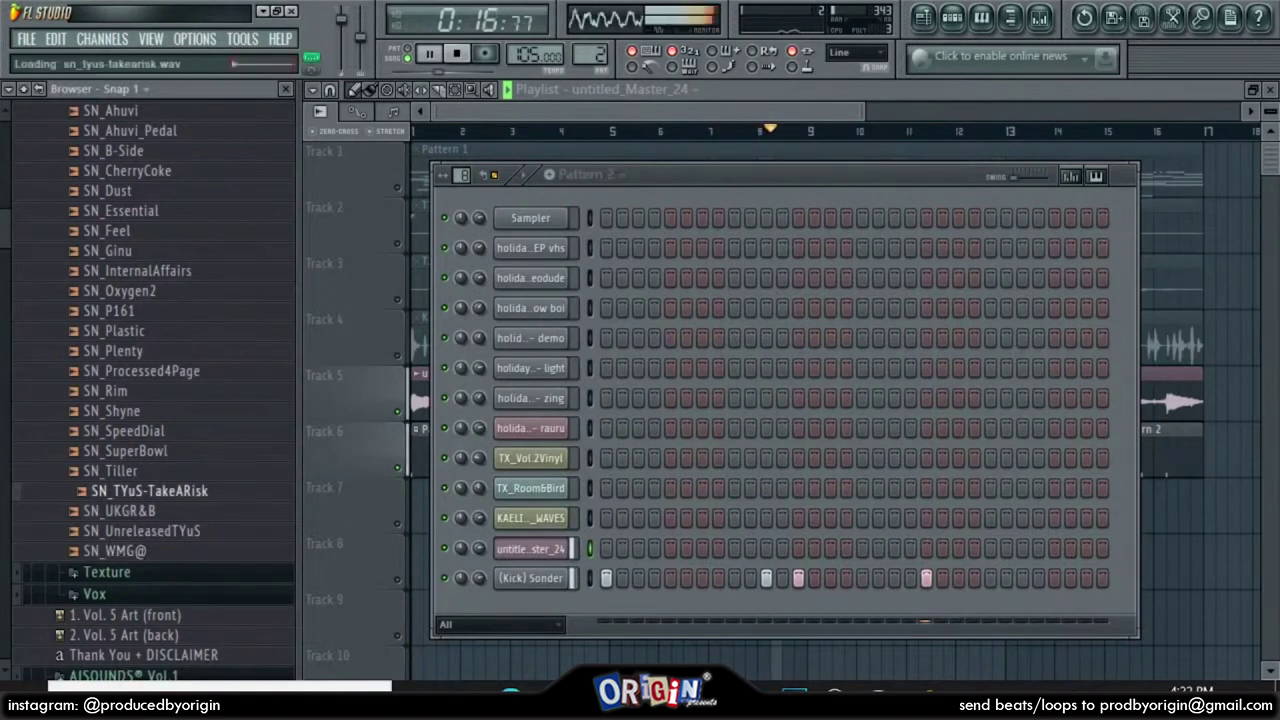
key(Up)
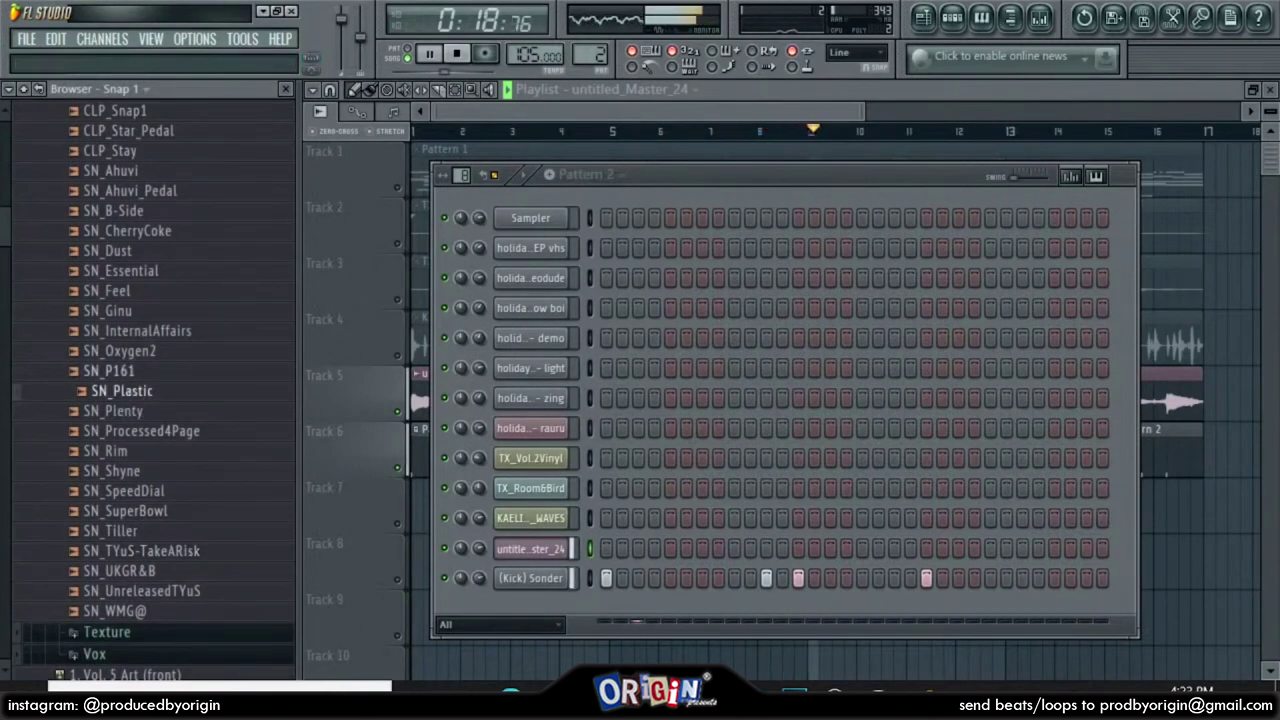
key(Up)
key(Up)
key(Up)
key(Up)
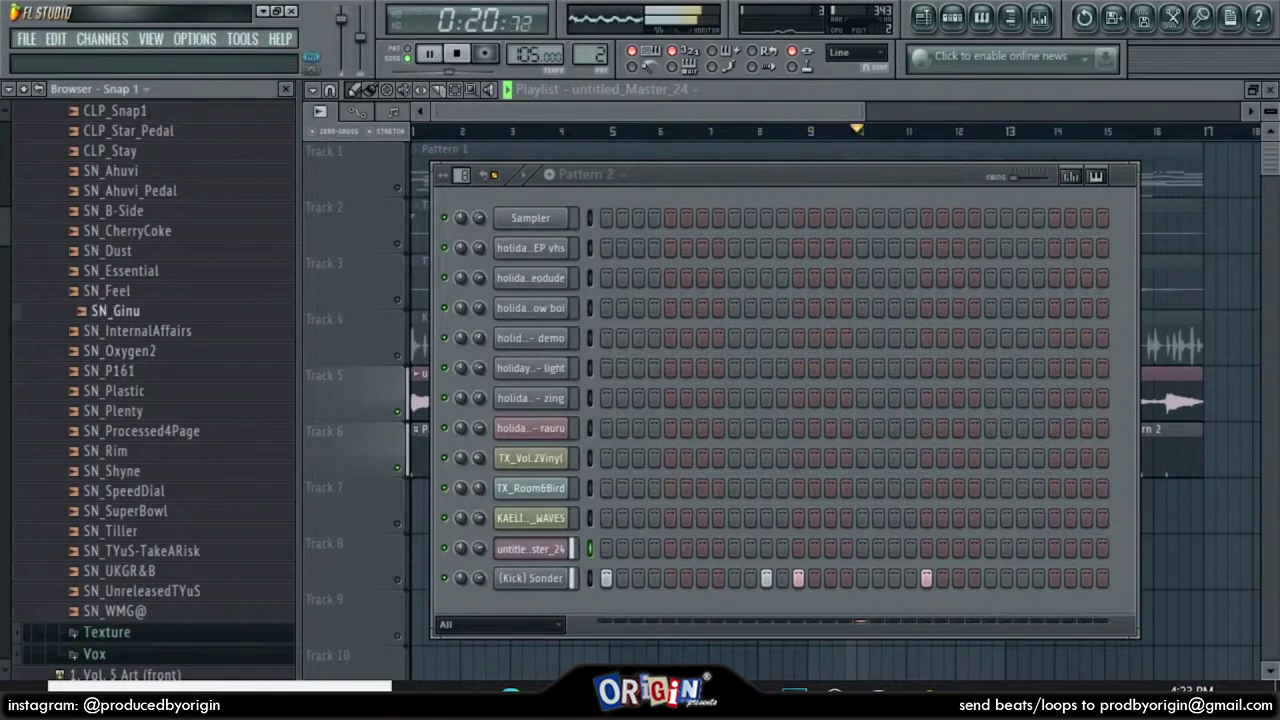
key(Up)
key(Up)
key(Up)
key(Up)
key(Up)
key(Up)
key(Up)
scroll(150, 390, up, 7)
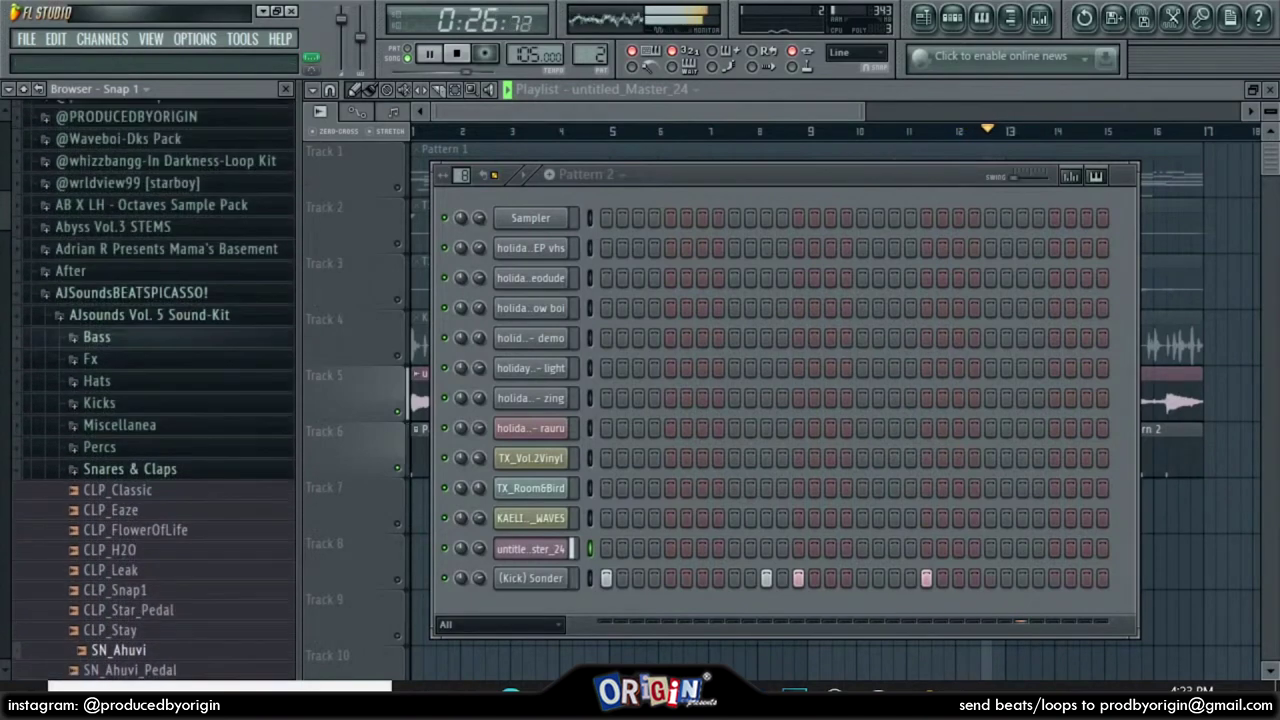
click(131, 292)
Select the (Kick) Sonder channel and draw roughly level graph editor values across its steps in Pattern 2
click(590, 578)
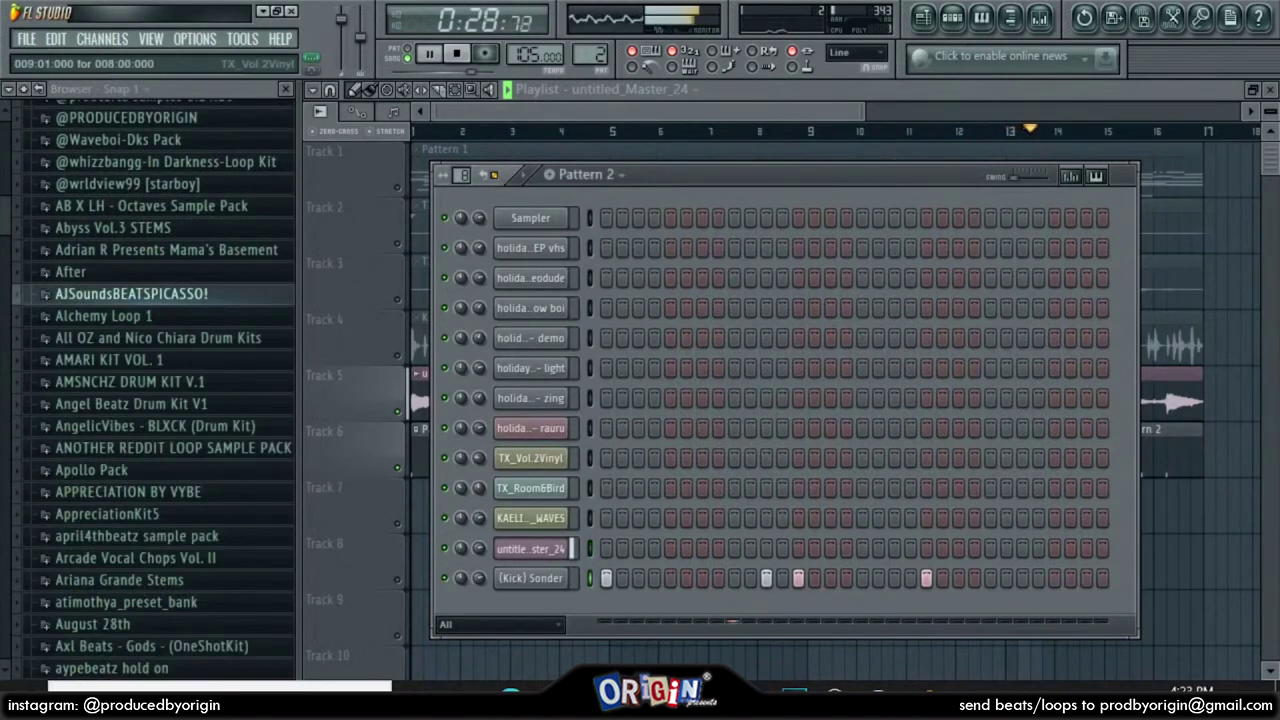
click(1070, 176)
drag(1080, 392, 604, 378)
click(1070, 176)
Load Fruity Parametric EQ into the Master track's seventh effect slot and slightly adjust its curve
key(F9)
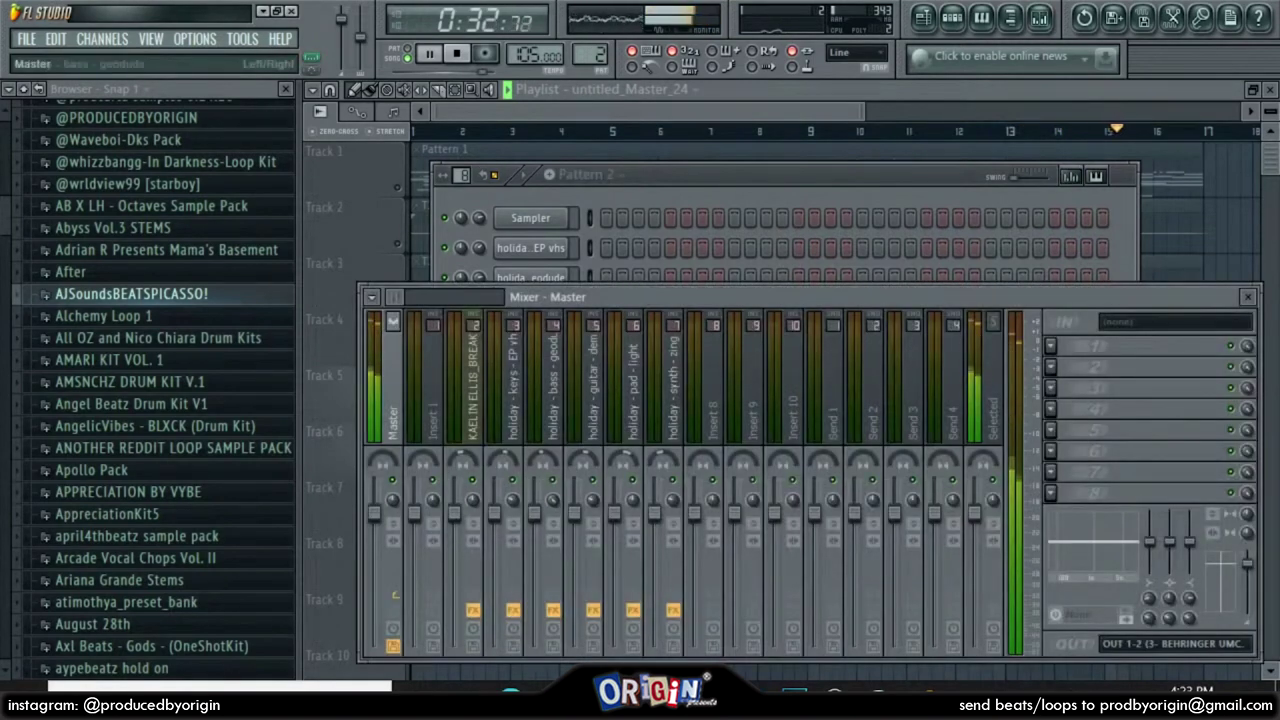
click(1100, 472)
click(1010, 440)
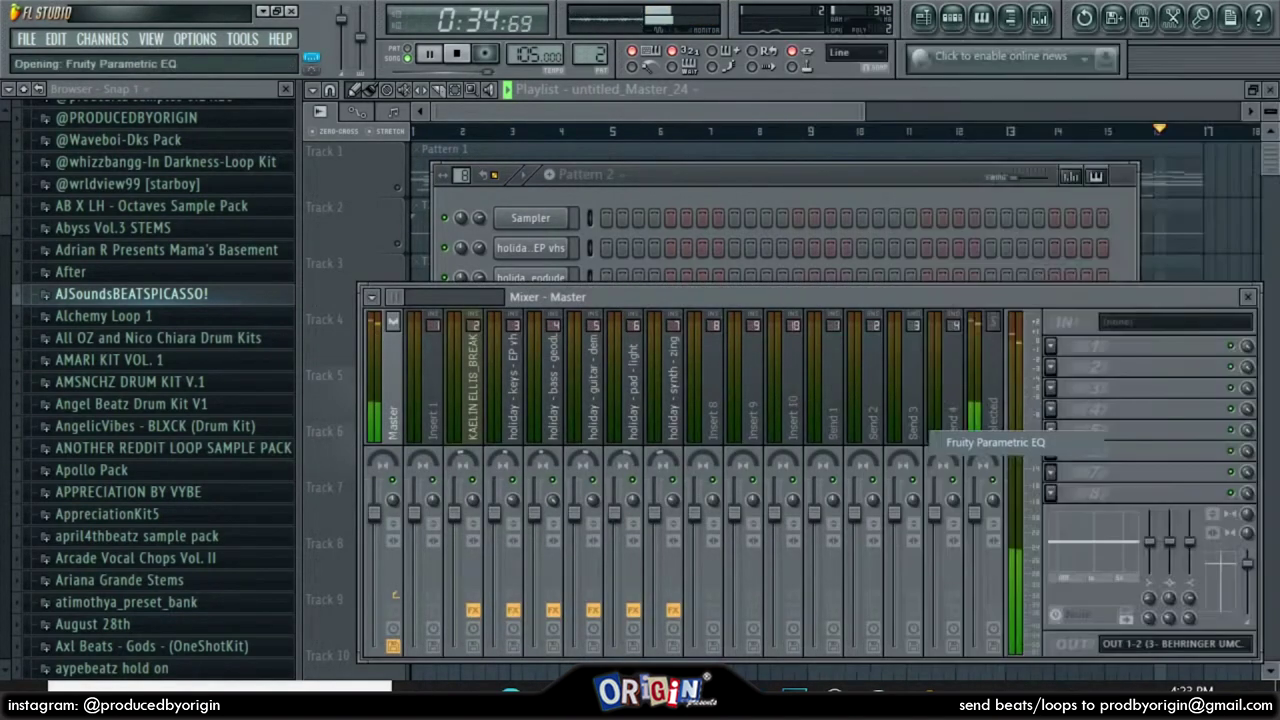
drag(387, 350, 387, 347)
scroll(462, 350, up, 1)
scroll(537, 350, up, 1)
click(543, 271)
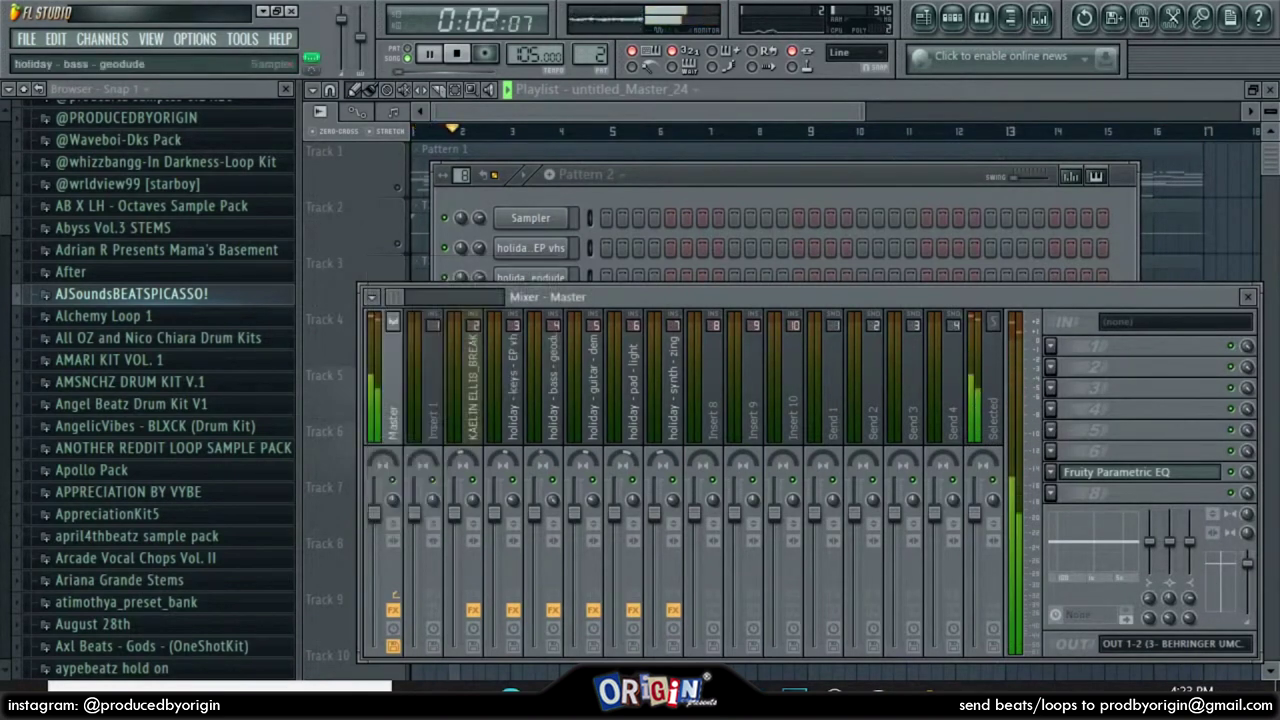
Load Fruity Soft Clipper into the Master track's eighth effect slot
click(1050, 493)
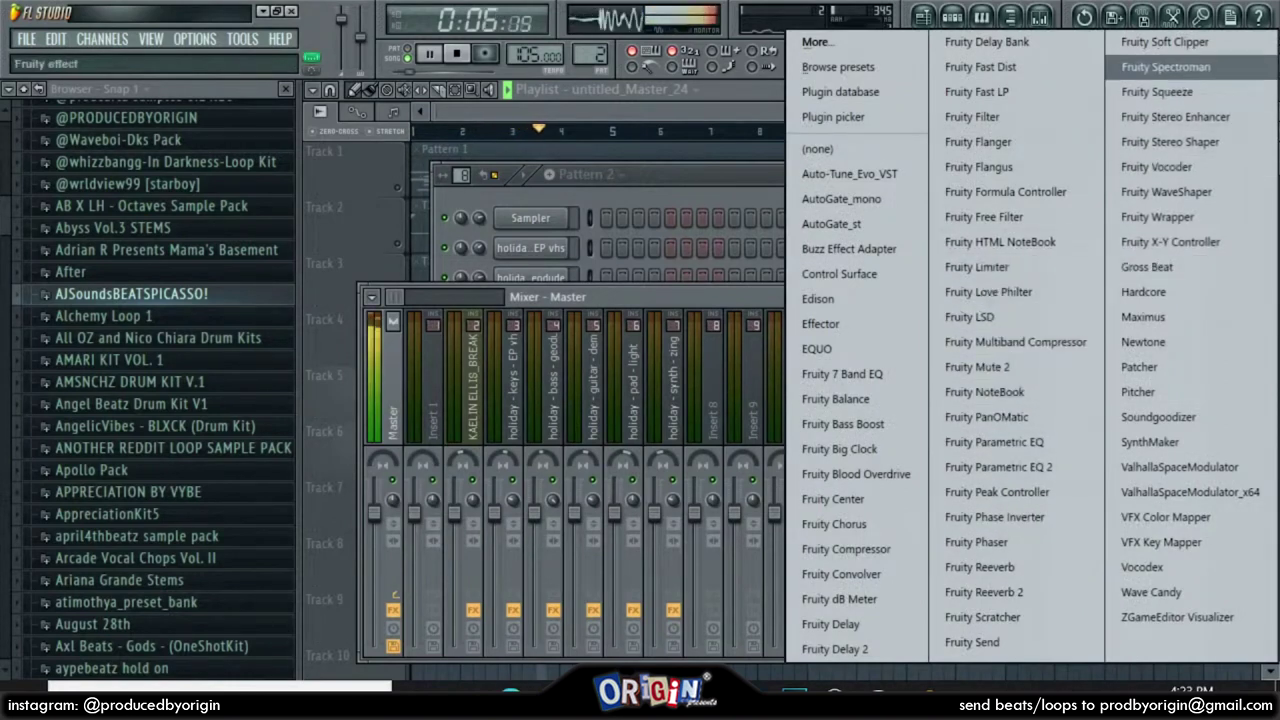
click(1165, 42)
scroll(150, 390, up, 6)
scroll(150, 390, up, 10)
key(space)
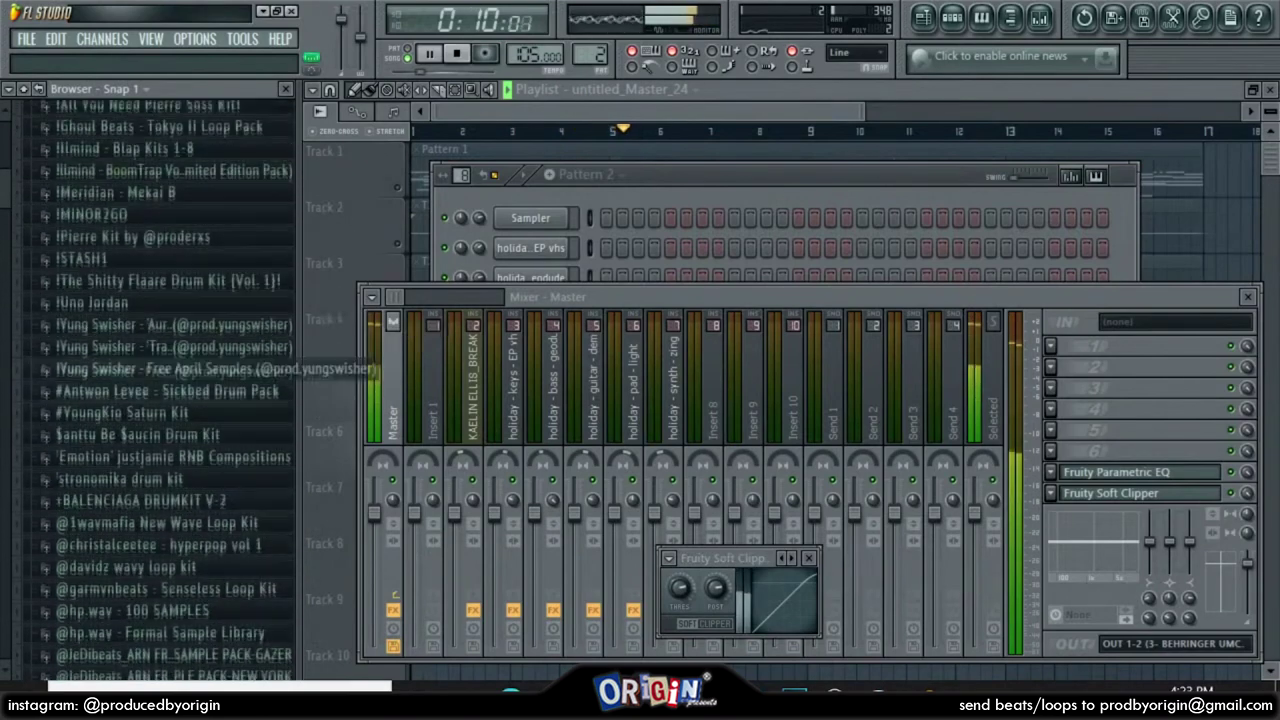
Replace the snare channel's sample with snare [ what you heard ] and play the beat
scroll(160, 390, up, 7)
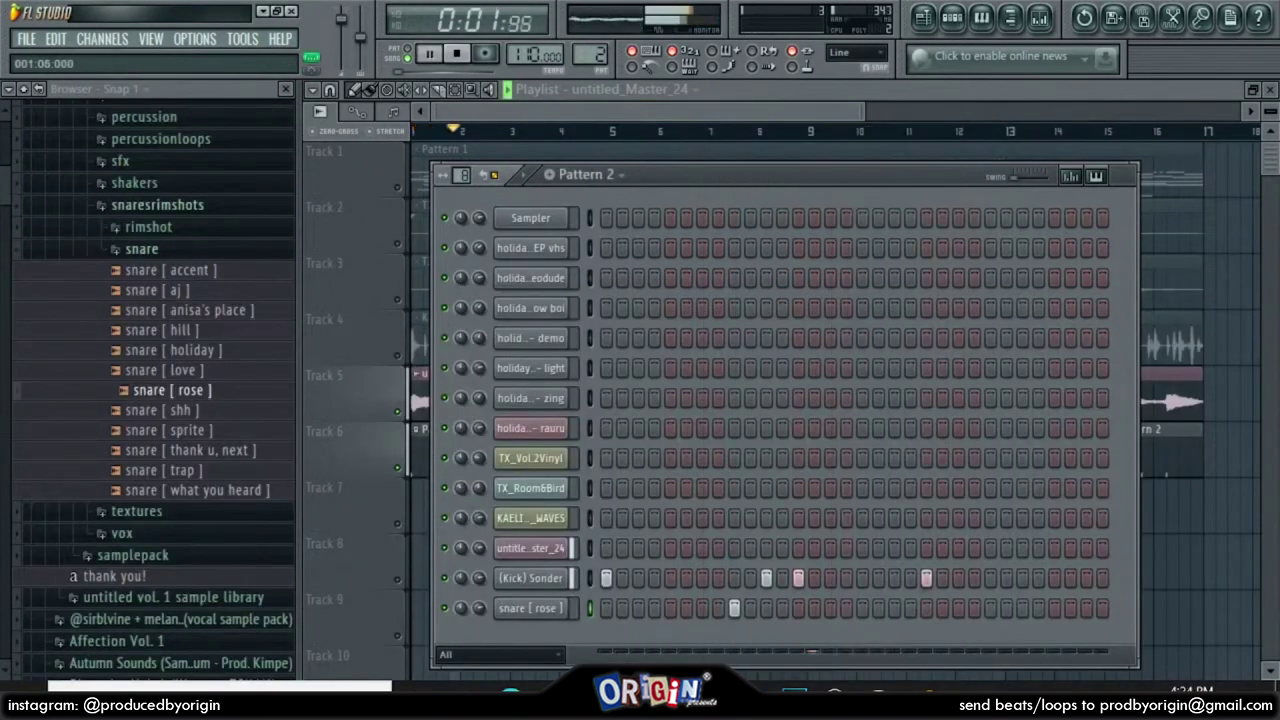
drag(190, 490, 530, 608)
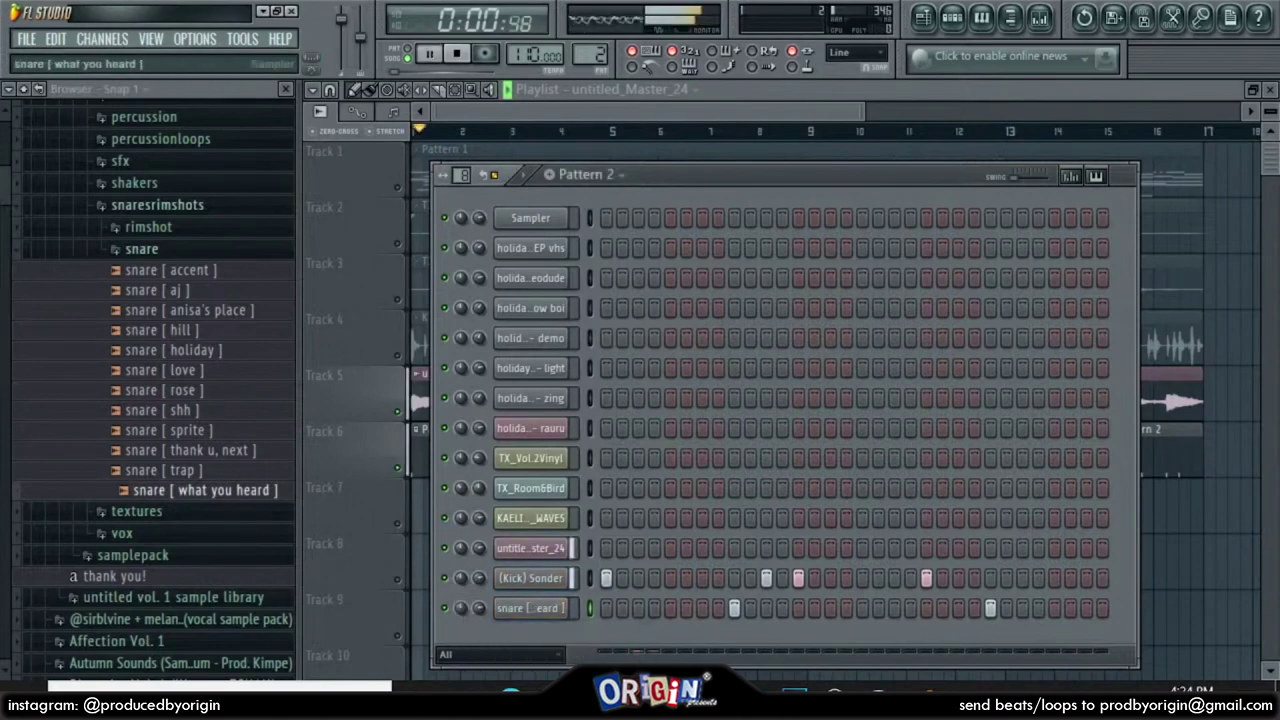
key(space)
Audition the trap, sprite and thank u, next snares, load snare [ trap ] into the snare channel and play the beat
click(172, 470)
click(170, 430)
click(190, 450)
drag(172, 470, 530, 608)
key(space)
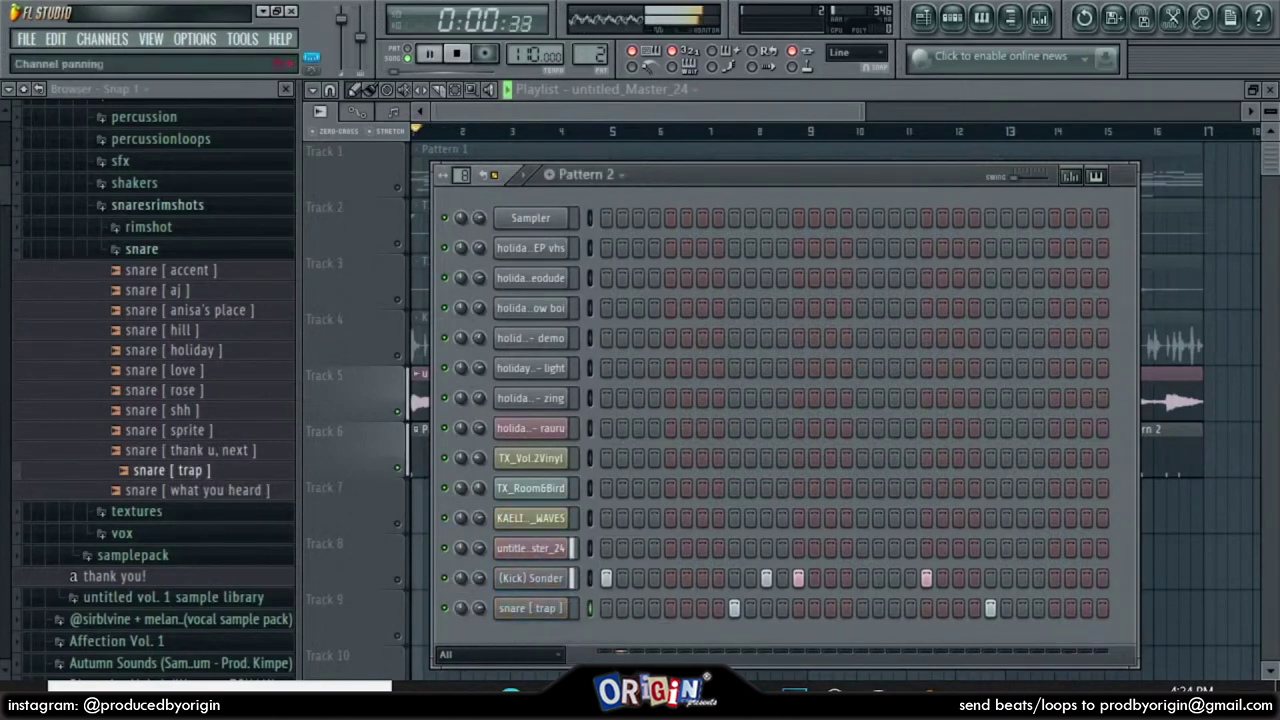
Set the snare channel's time stretching to Auto, and replace its sample with snare [ sprite ]
click(530, 608)
click(870, 441)
click(870, 441)
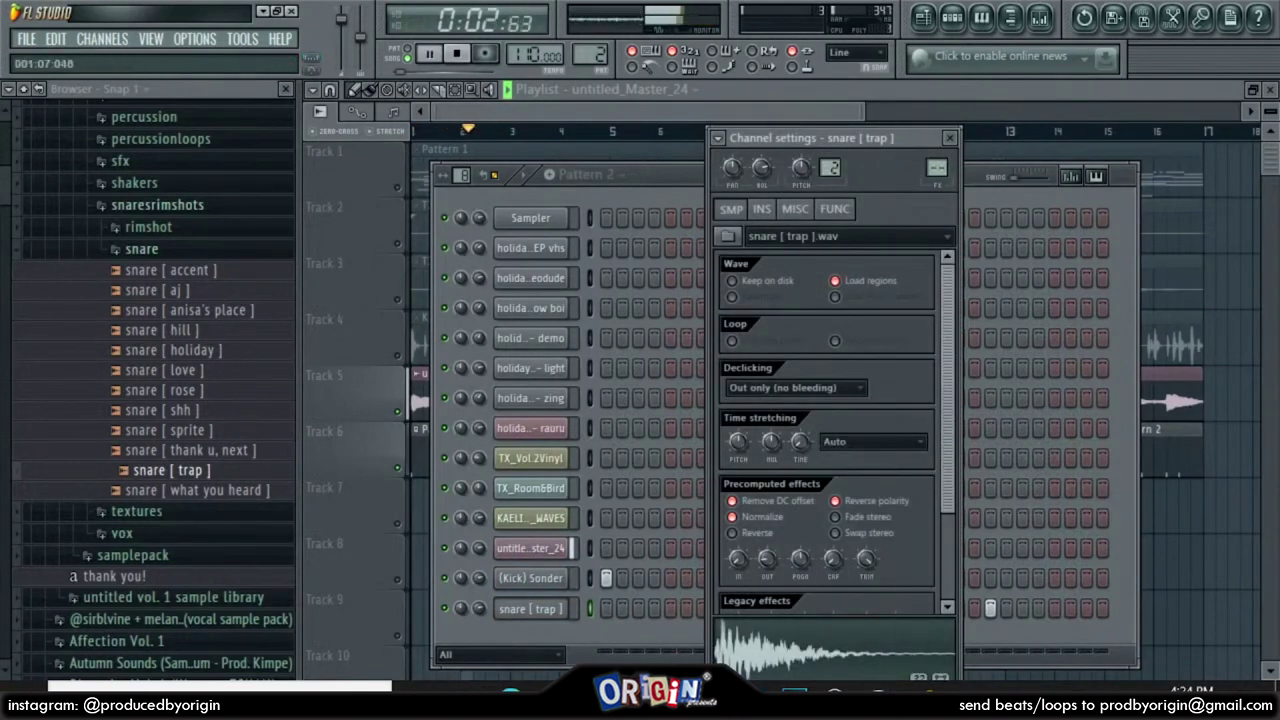
click(950, 137)
drag(168, 430, 530, 608)
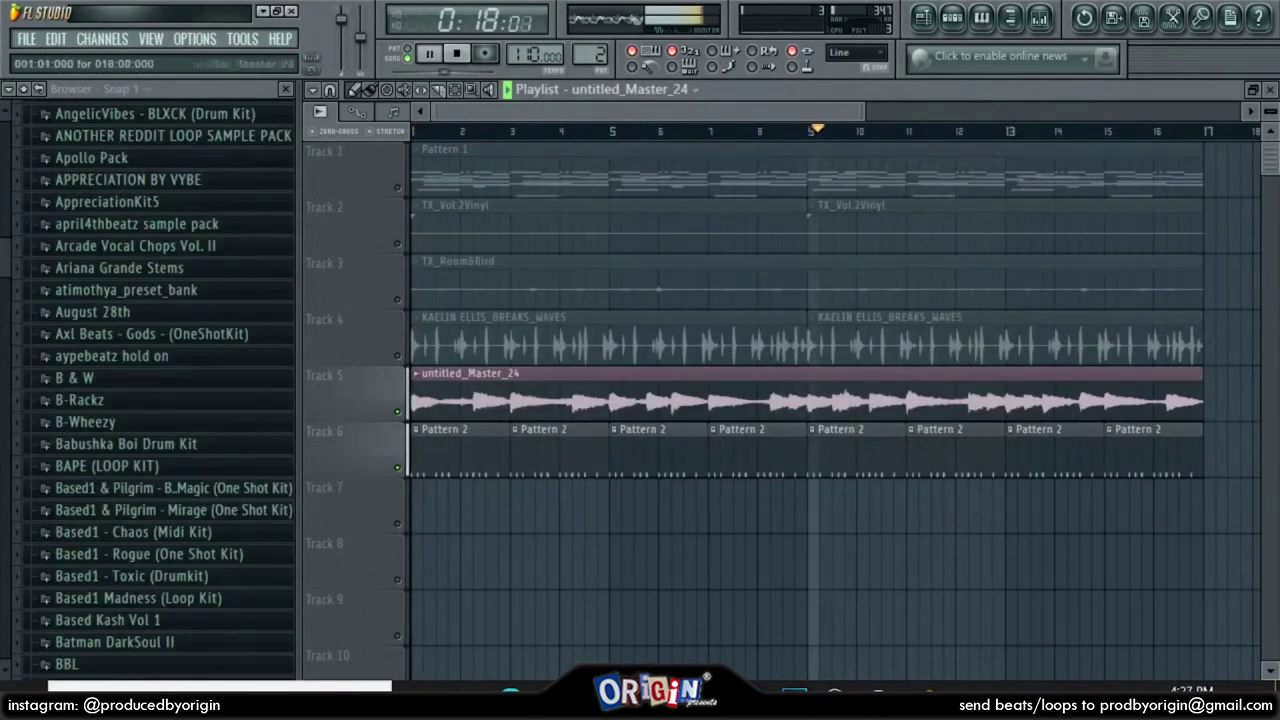
scroll(640, 400, down, 3)
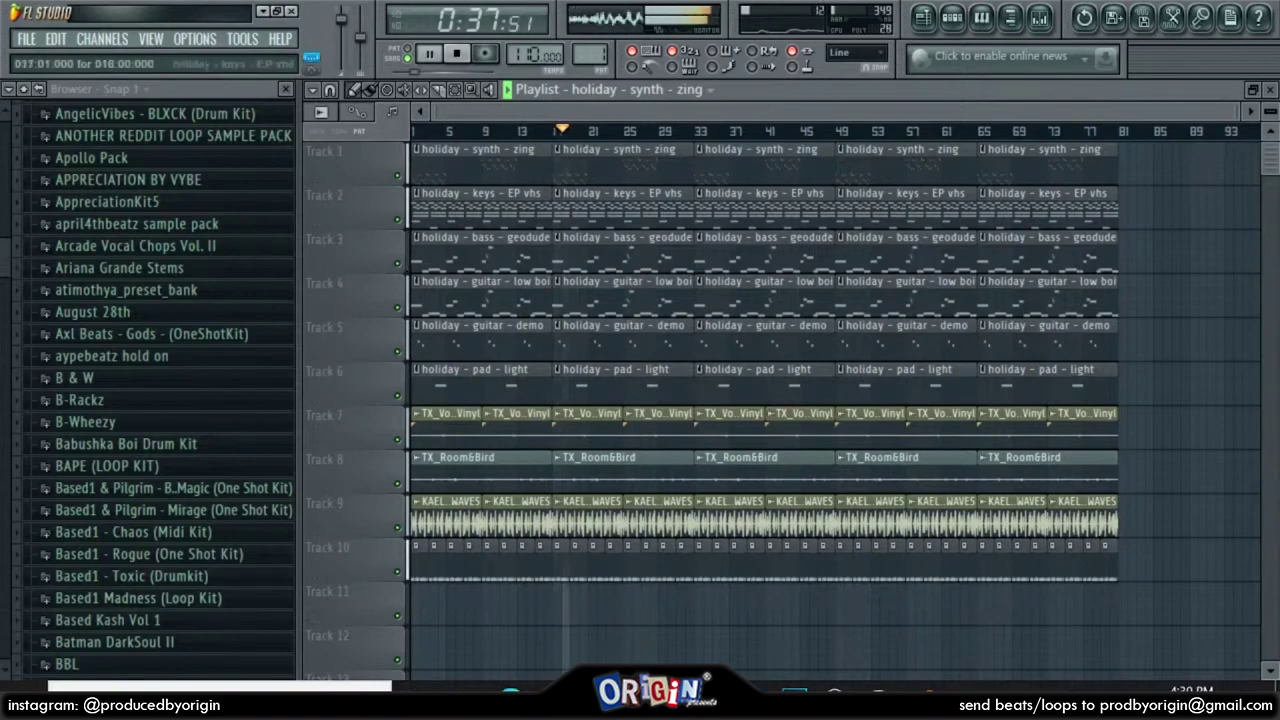
scroll(835, 400, up, 5)
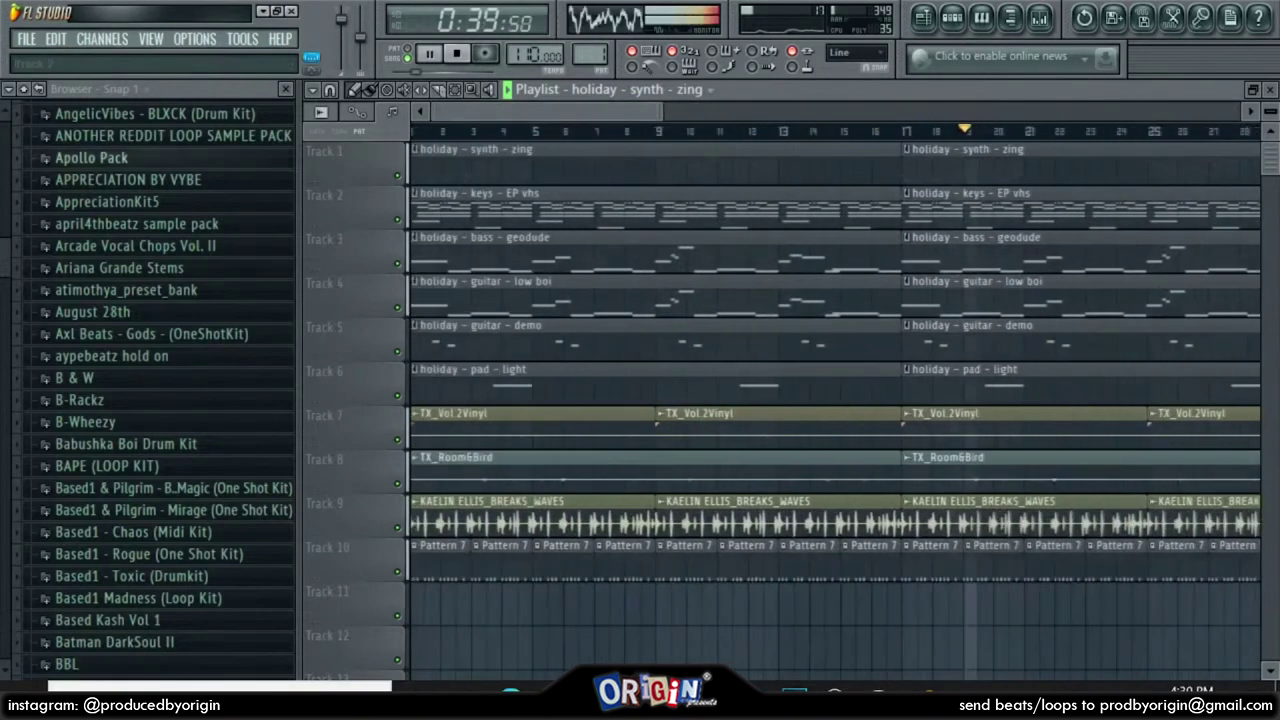
key(space)
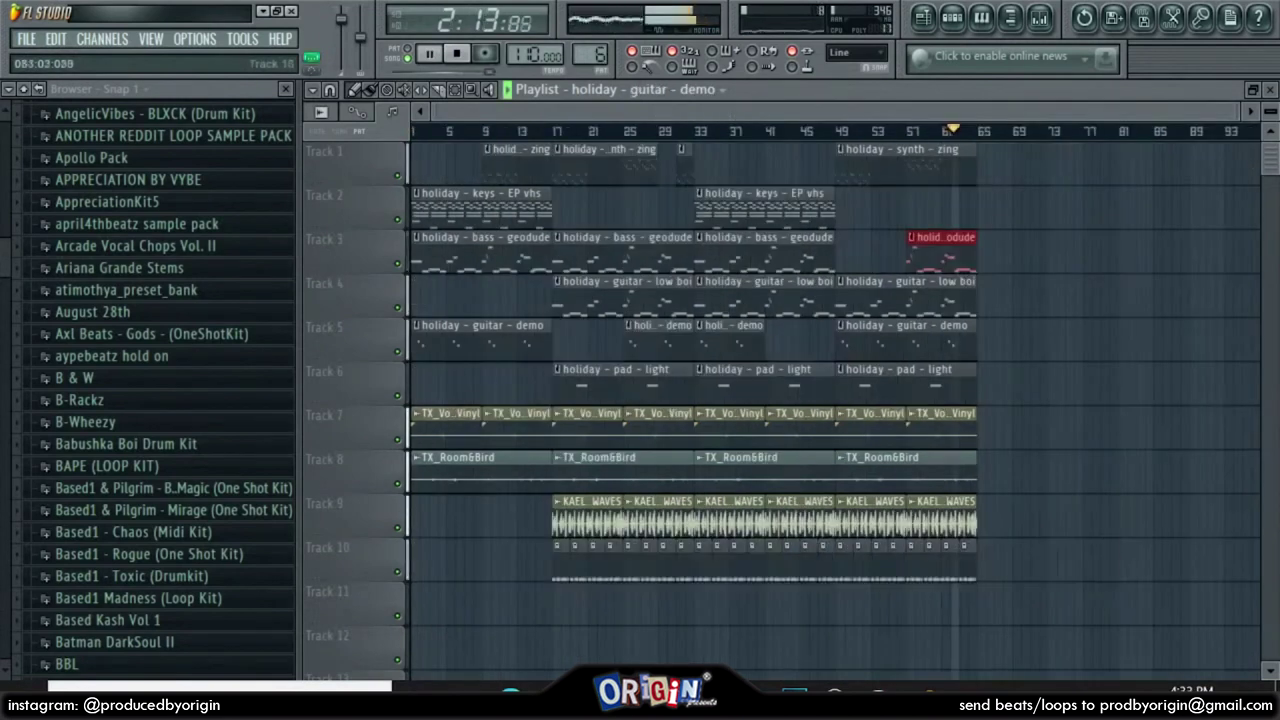
Select all the clips of the playlist arrangement and duplicate them directly after the existing section
drag(992, 578, 414, 144)
key(ctrl+b)
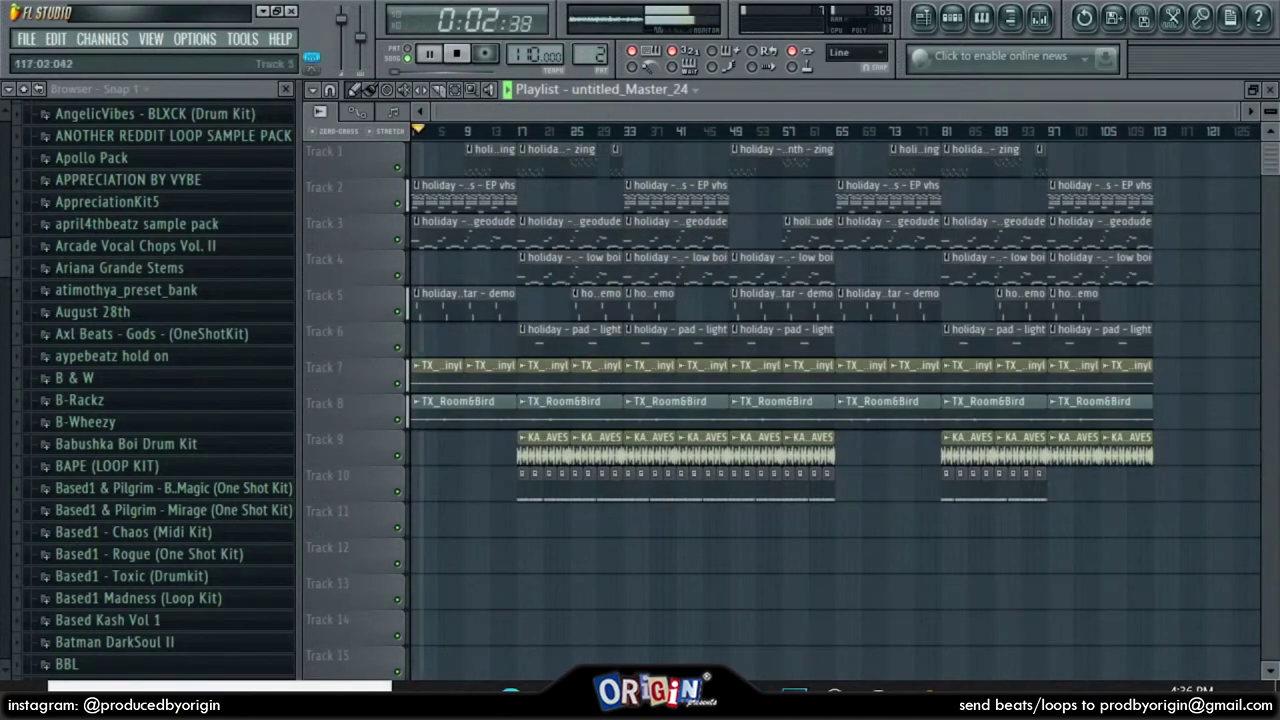
Move all playlist clips two tracks down so they start on Track 3, and deselect them
key(ctrl+a)
scroll(830, 400, down, 2)
key(shift+Down)
key(shift+Down)
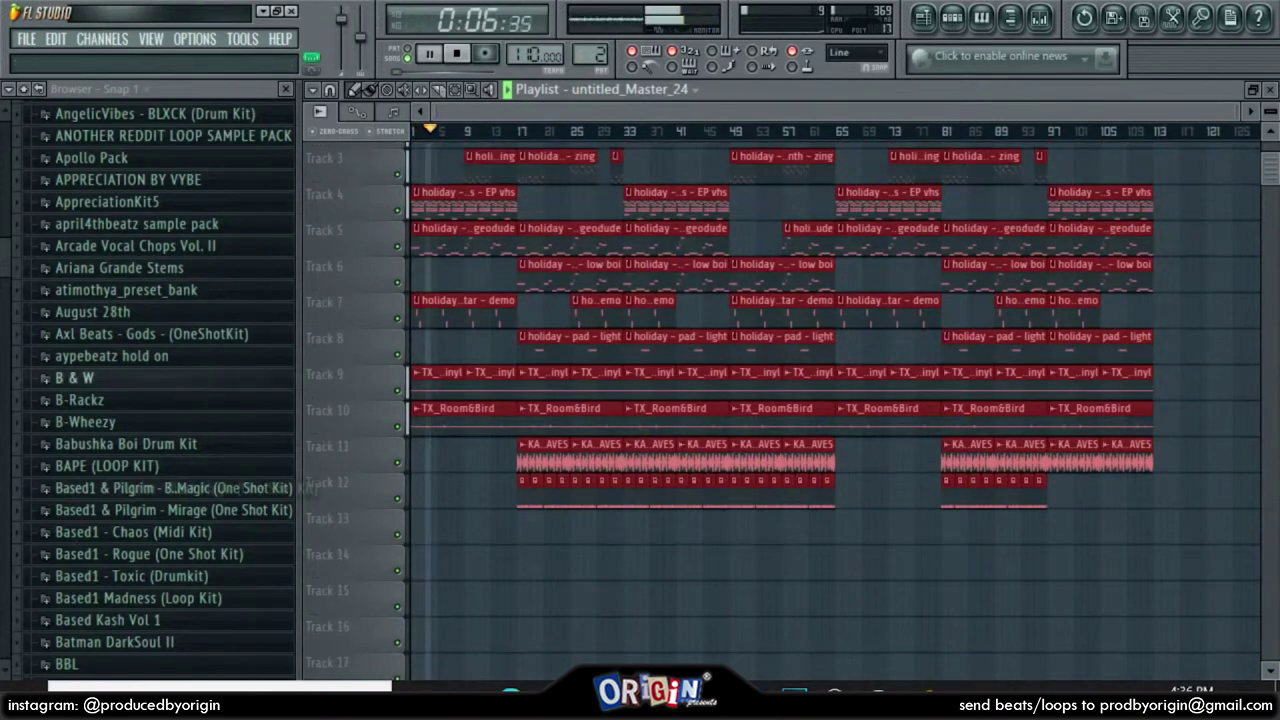
key(space)
key(space)
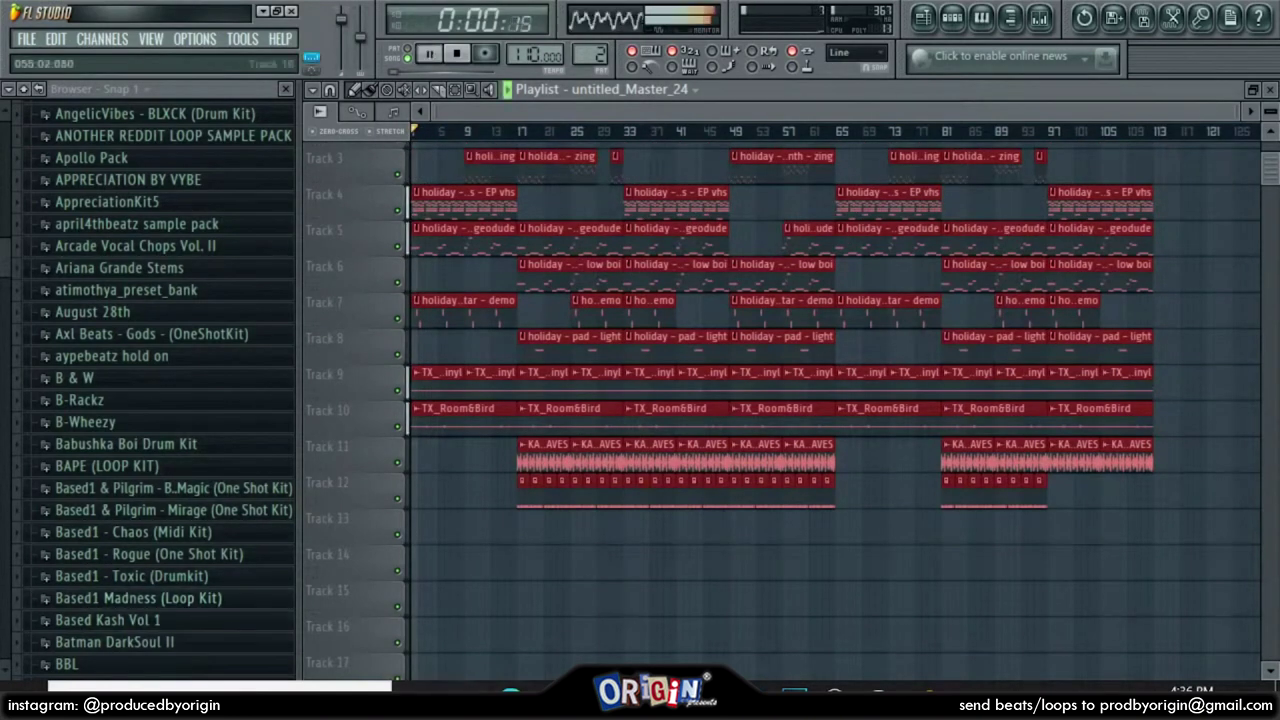
key(ctrl+d)
scroll(630, 522, up, 1)
scroll(782, 411, up, 1)
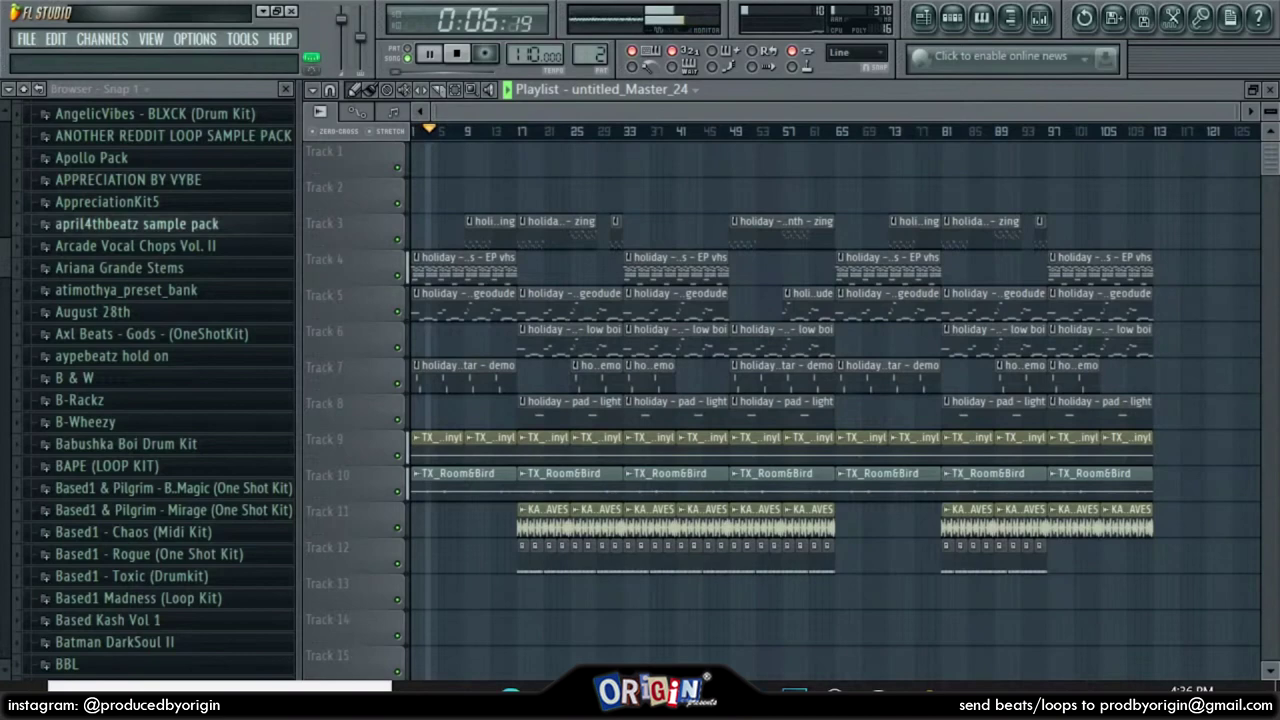
Find the you wild for this one 2 tag in the browser and place it on Track 13 just before bar 17
drag(5, 258, 5, 632)
click(130, 474)
drag(130, 474, 522, 592)
click(1040, 17)
click(1040, 17)
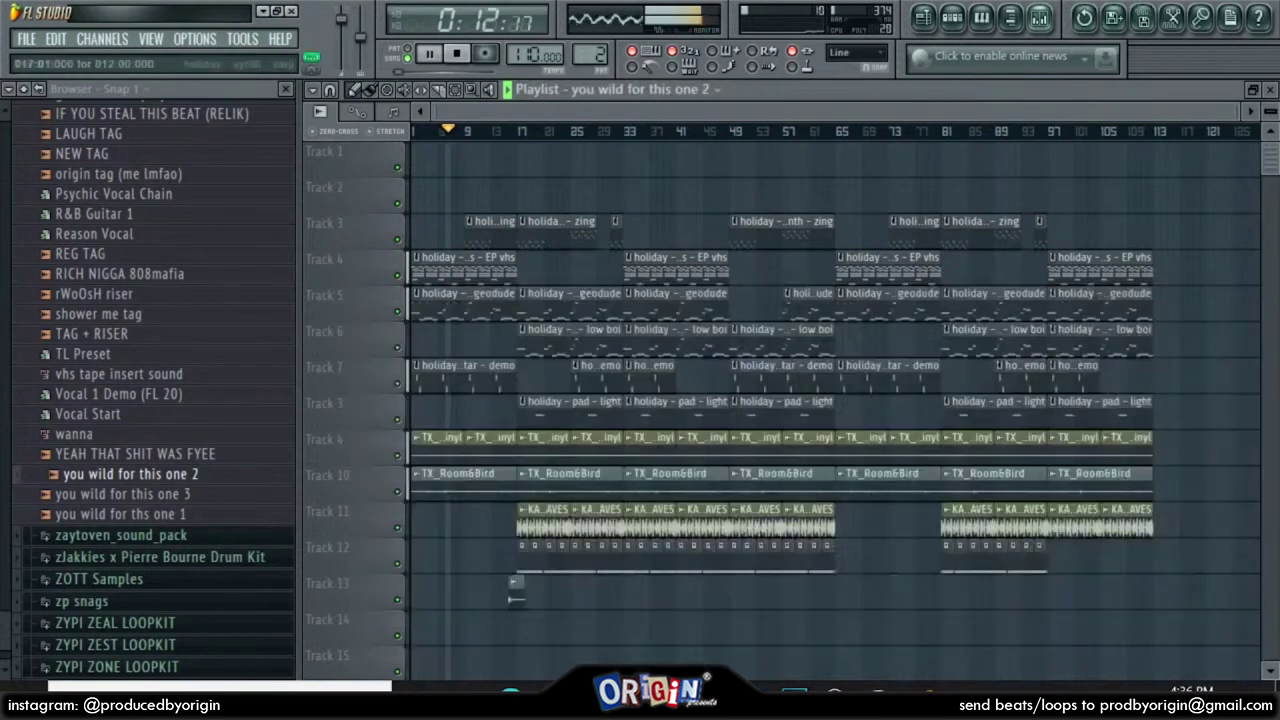
Move the you wild for this one 2 clip to bar 8 on Track 13 and check its channel settings
scroll(469, 160, up, 6)
scroll(469, 160, left, 4)
drag(990, 590, 710, 590)
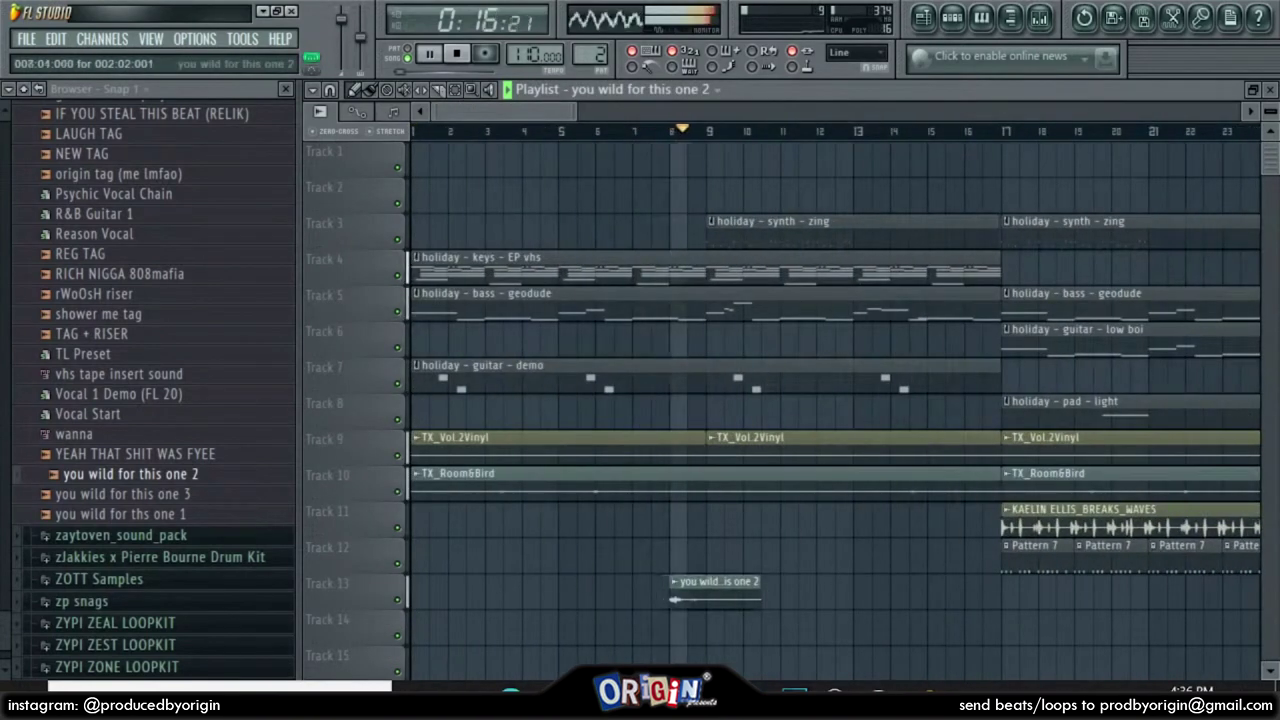
double_click(712, 590)
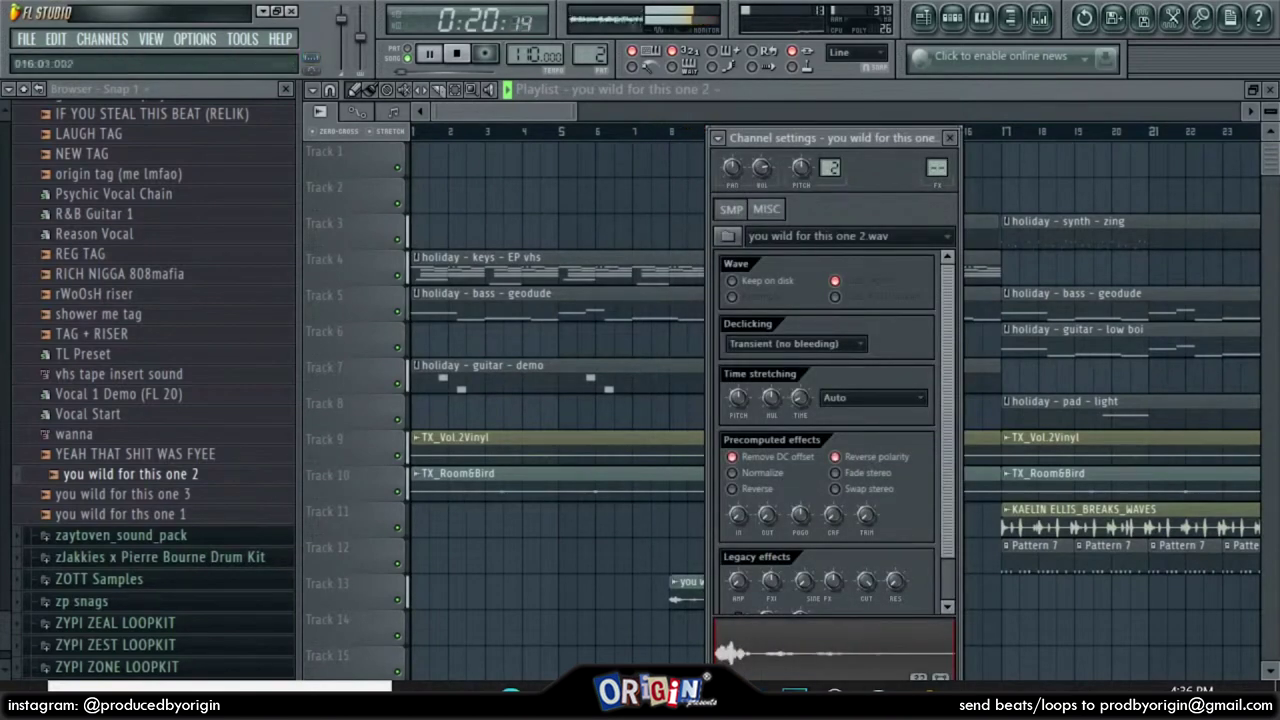
click(950, 138)
drag(576, 111, 1240, 111)
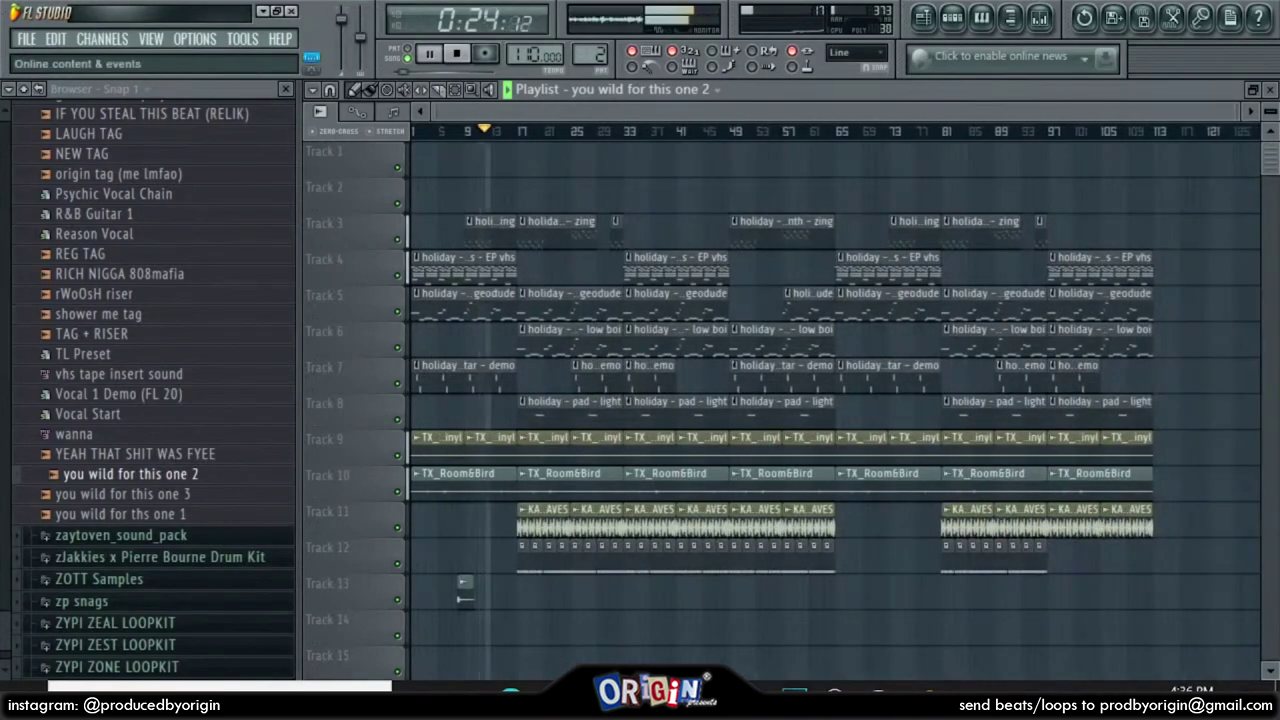
Load Fruity Reeverb into the Master track's fourth effect slot and close its window
key(F9)
click(1050, 409)
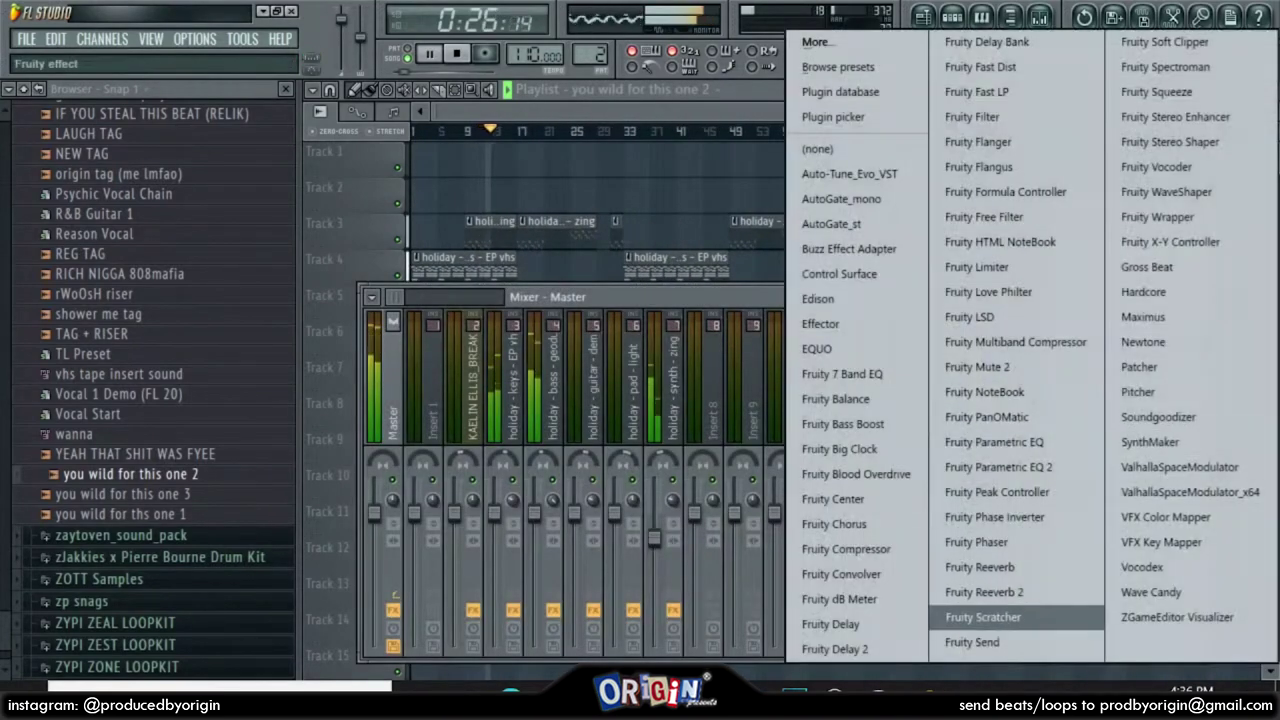
click(1030, 567)
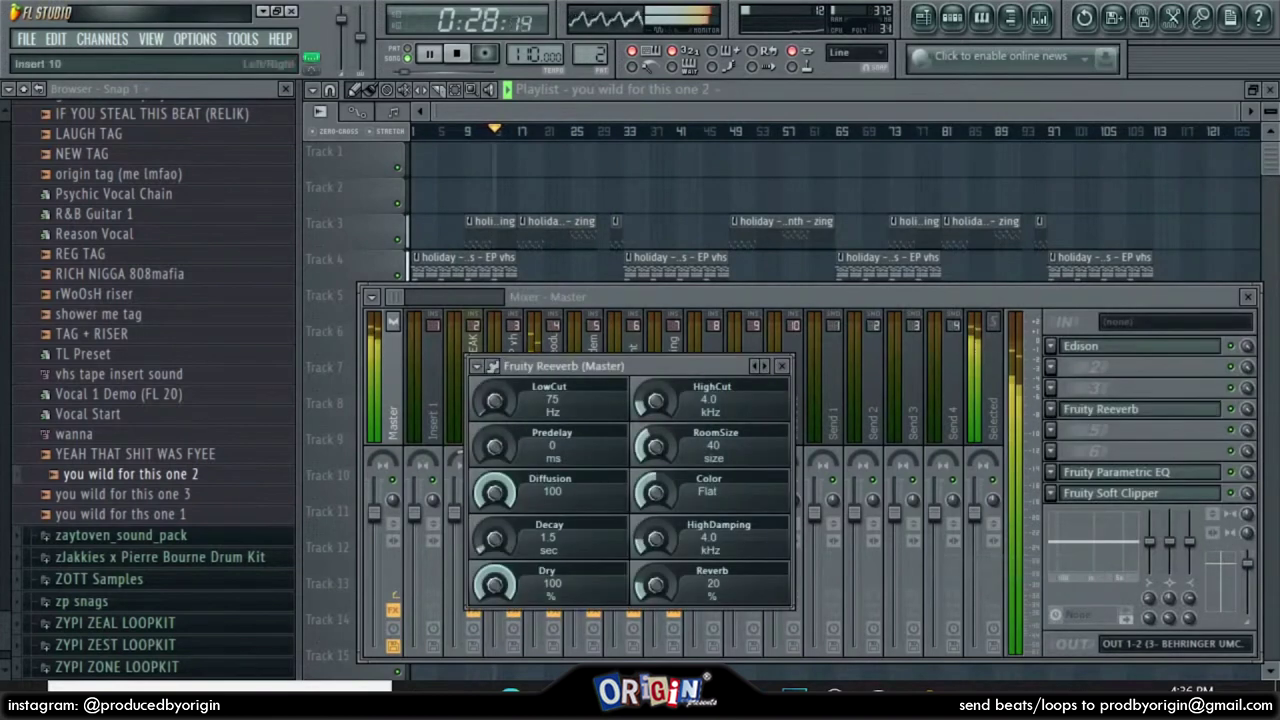
click(782, 366)
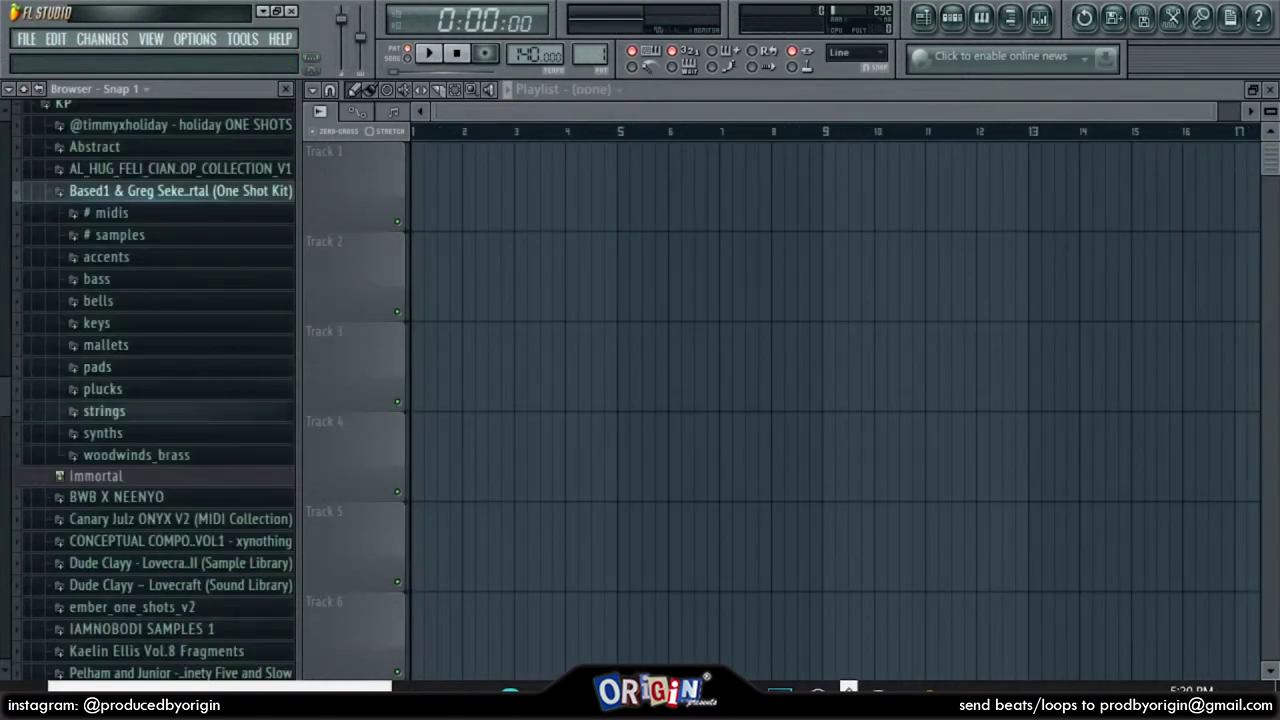
Audition guitars in the Abstract kit's guitars folder and add the bend this guitar sample as a new channel
click(95, 147)
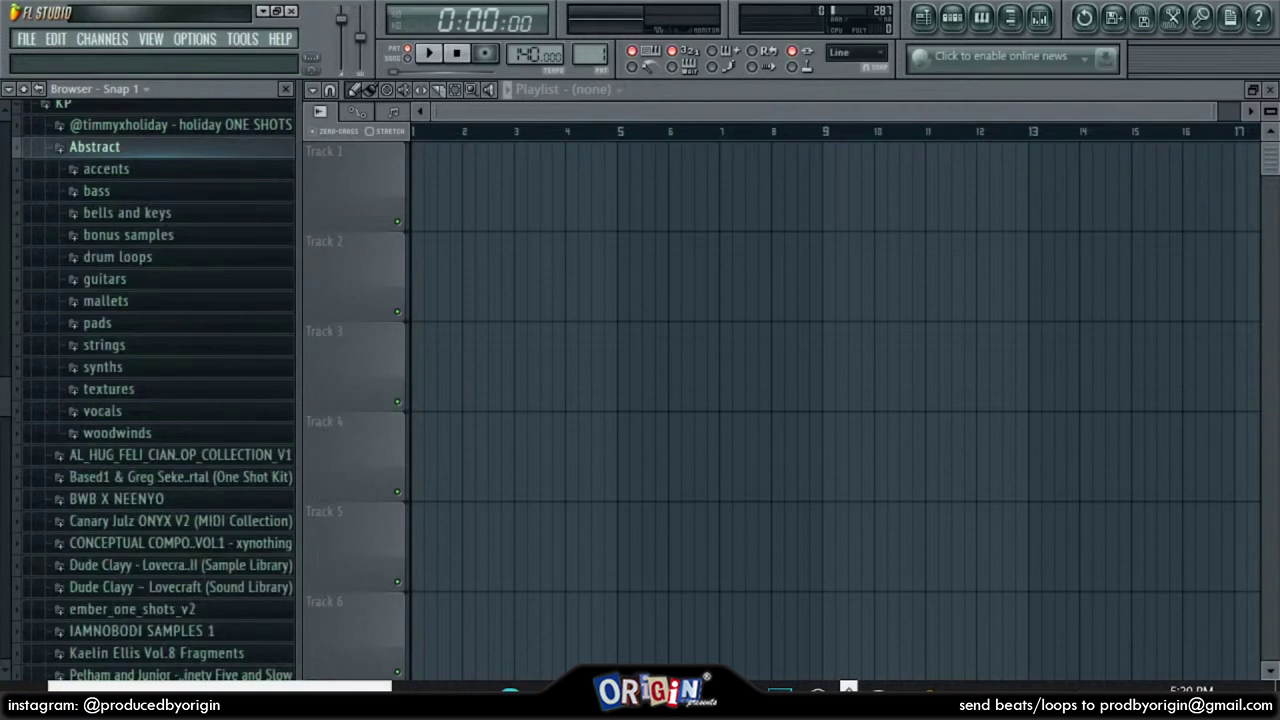
click(105, 279)
click(150, 300)
click(139, 320)
click(150, 300)
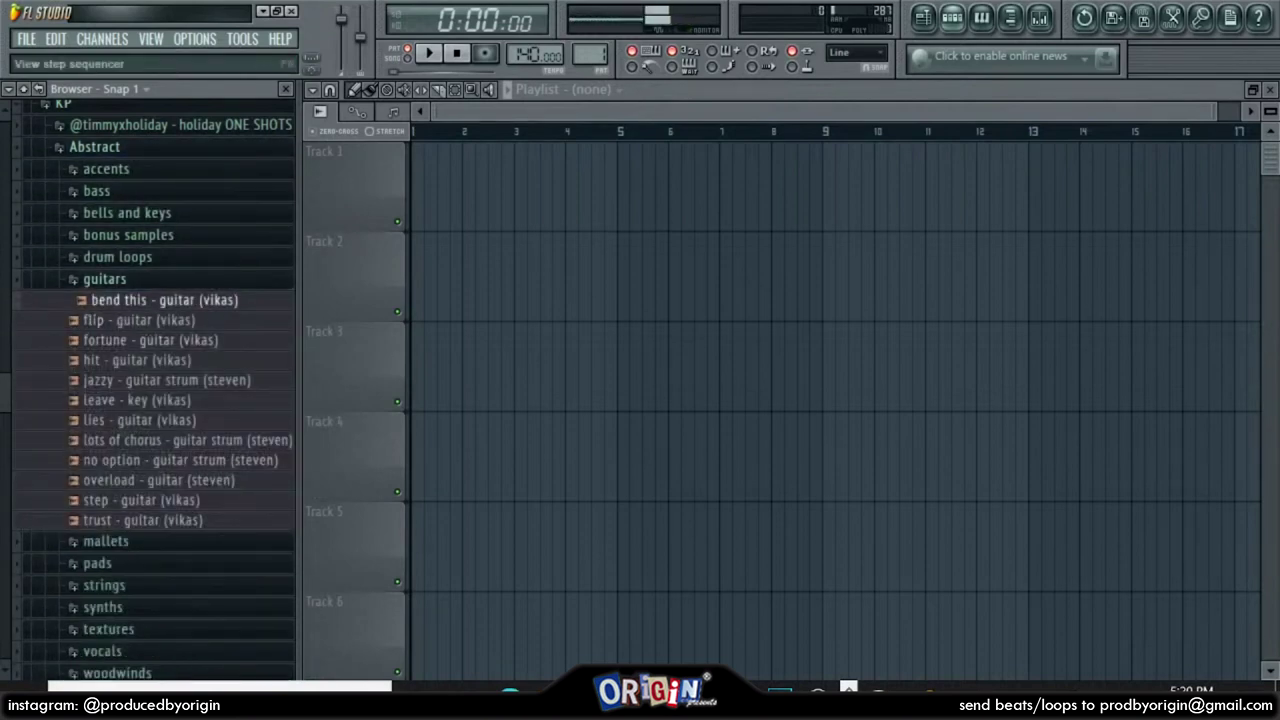
click(953, 18)
drag(165, 300, 683, 386)
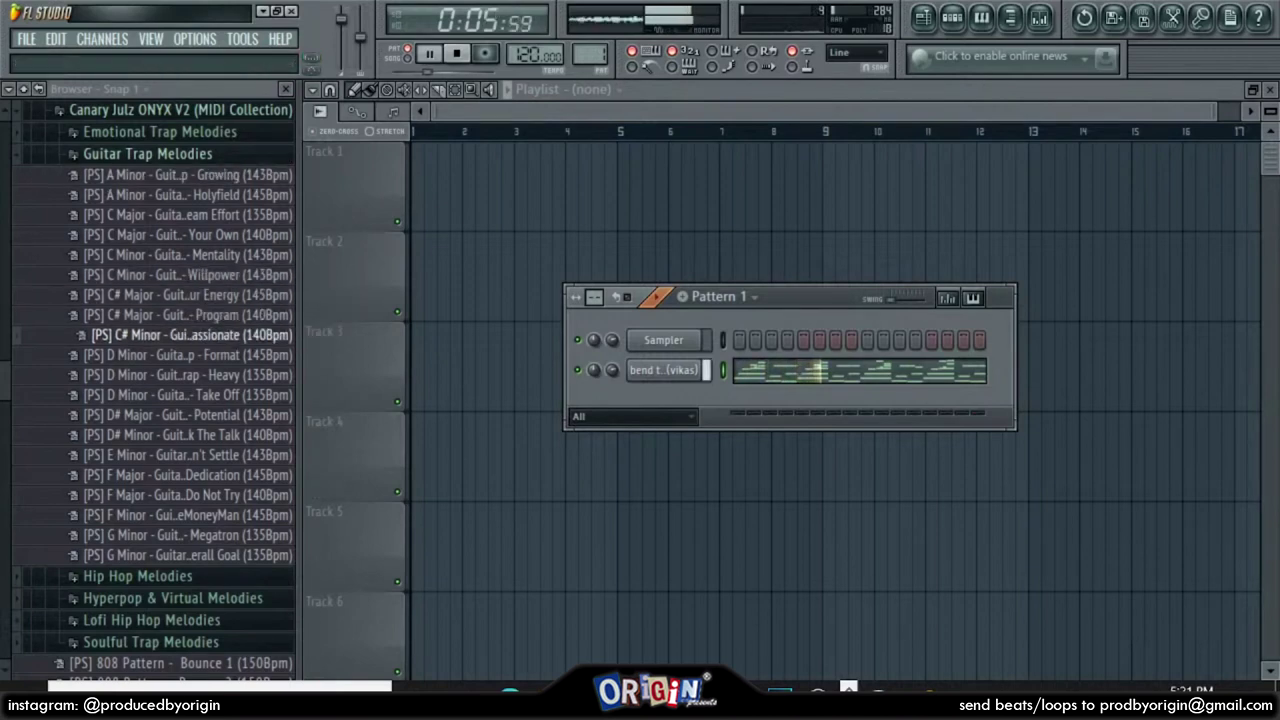
Collapse the Guitar Trap Melodies folder and open the bend this guitar channel's settings
click(148, 154)
click(663, 370)
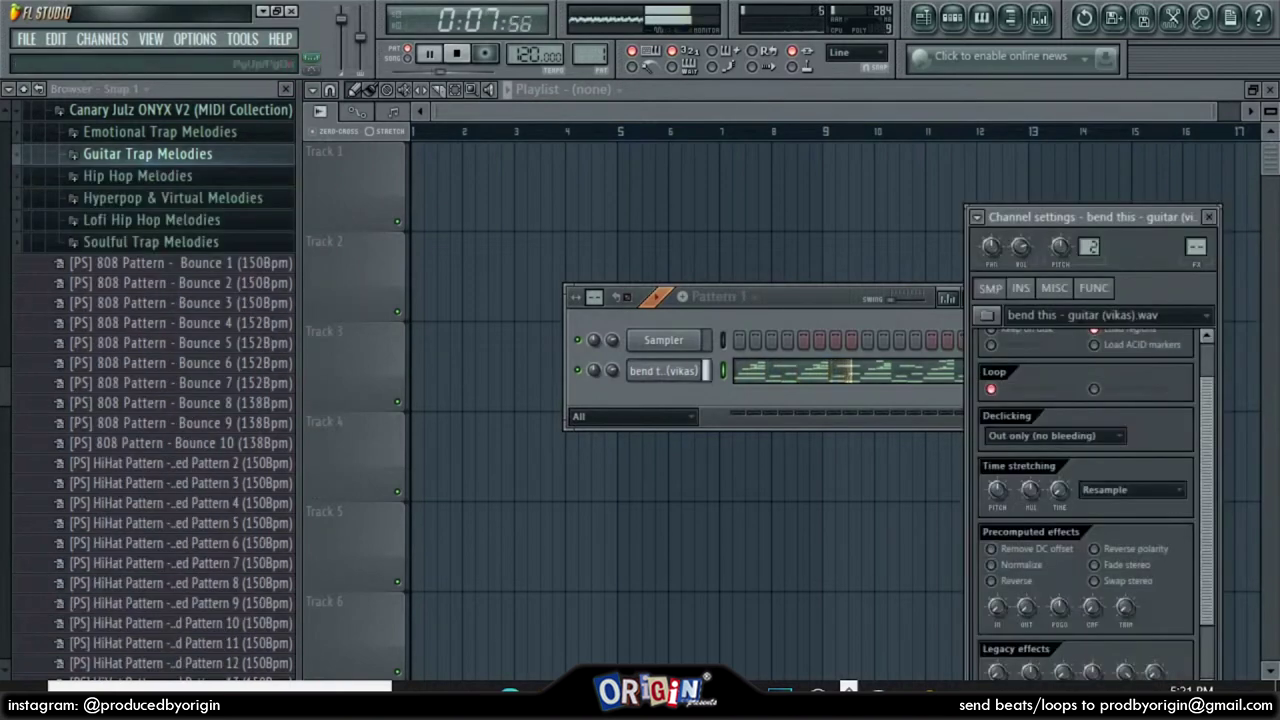
Try the guitar melody without its first C#4 note by deleting it in the piano roll and replaying the pattern
click(800, 371)
key(space)
right_click(480, 463)
key(space)
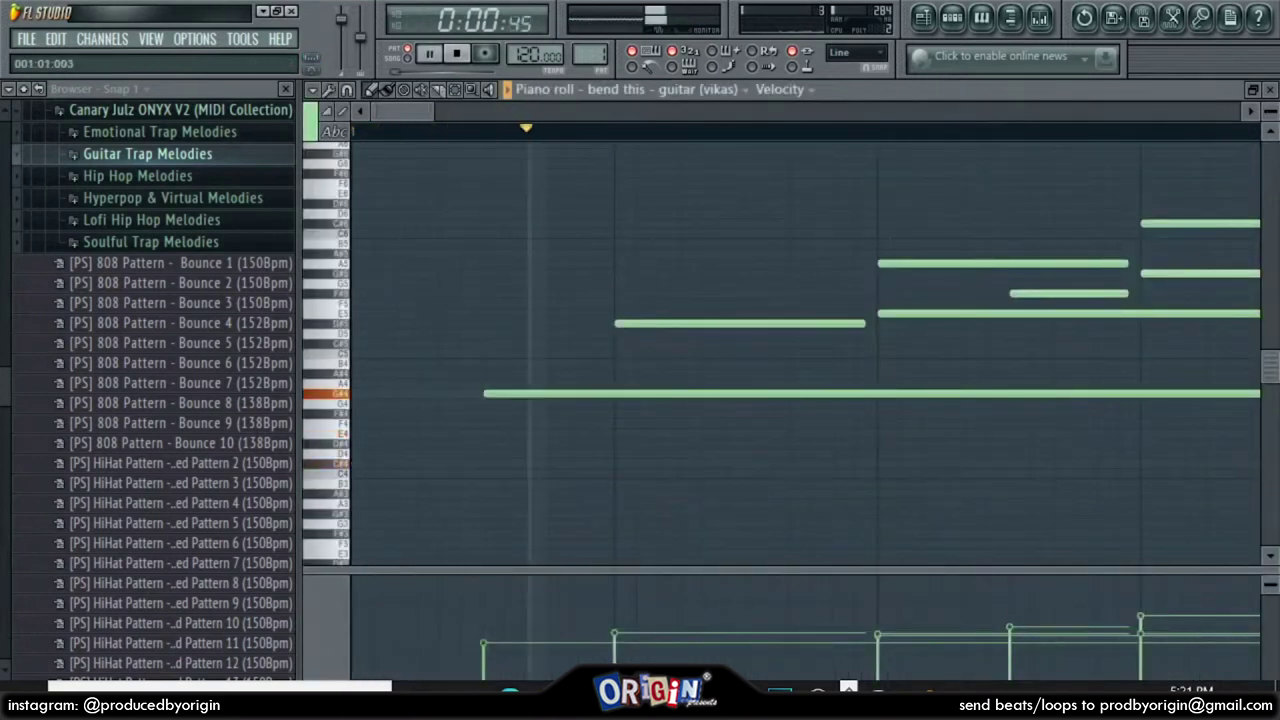
scroll(525, 493, down, 5)
key(space)
key(space)
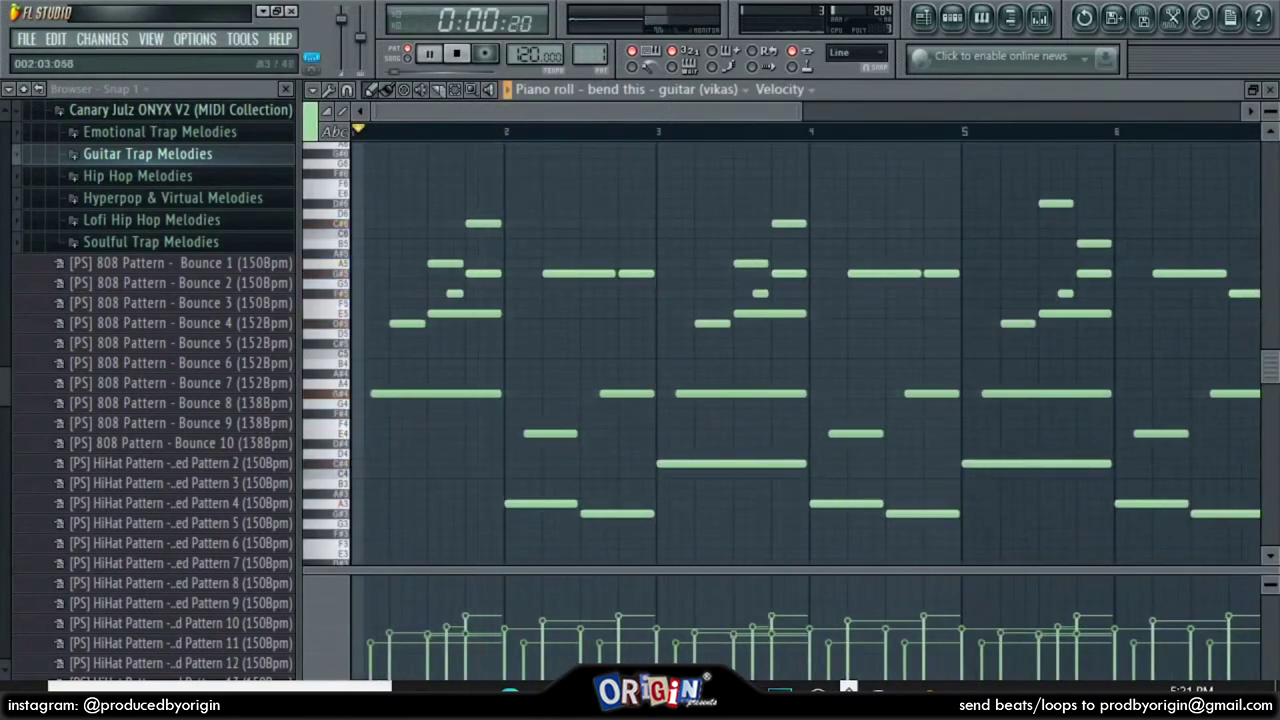
Undo the deletion of the first C#4 note, stop playback and close the guitar's piano roll
key(ctrl+z)
key(space)
click(1270, 90)
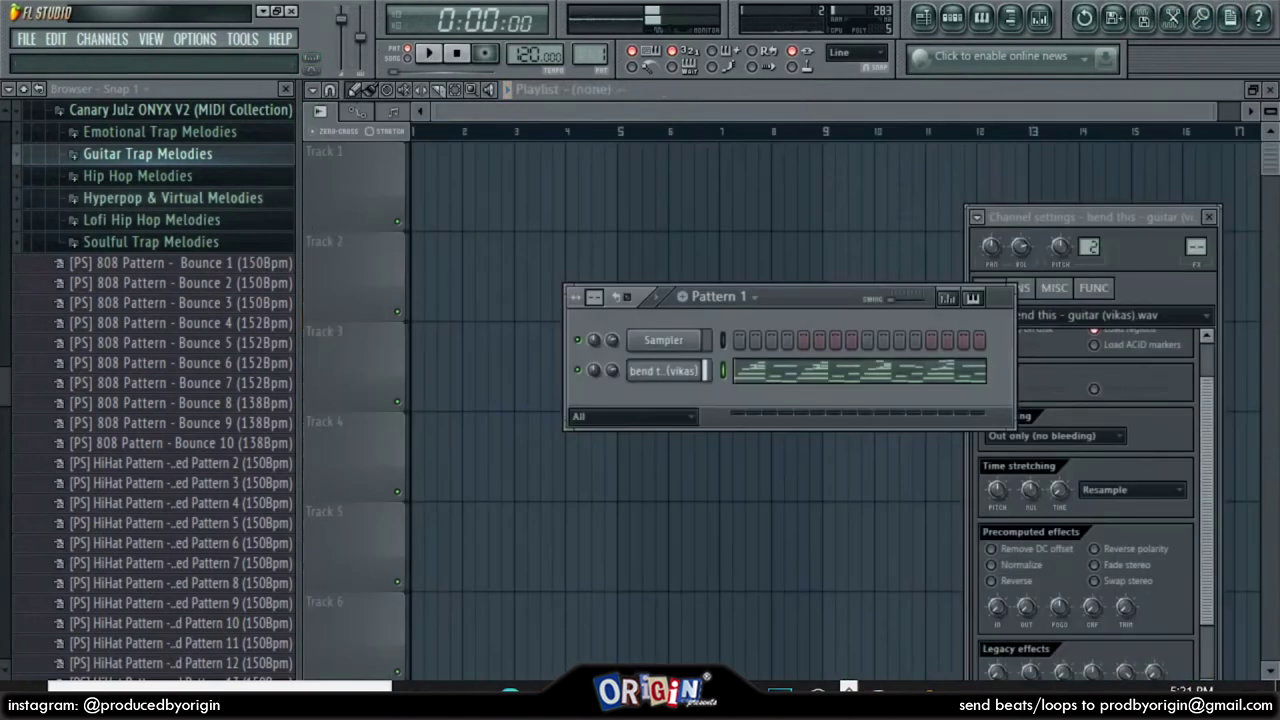
Collapse the Canary Julz ONYX V2 folder and expand CONCEPTUAL ONE SHOTS inside the CONCEPTUAL COMPO..VOL1 folder
click(180, 110)
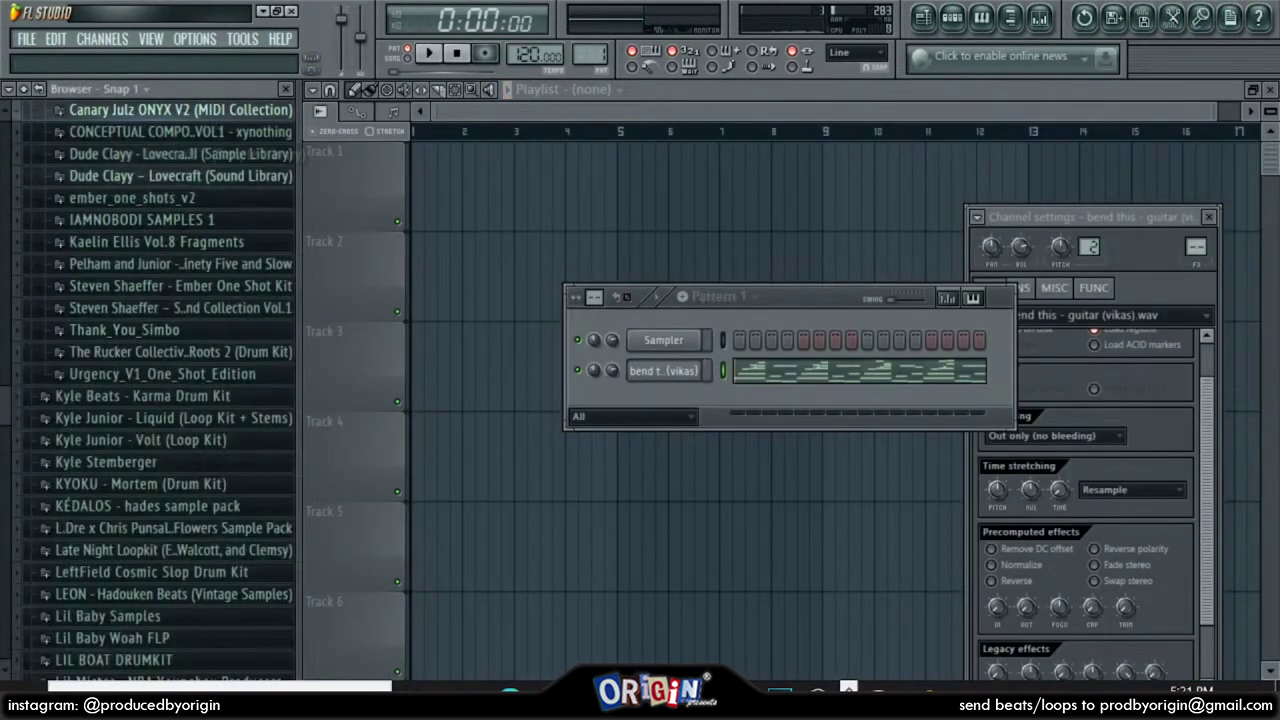
click(180, 132)
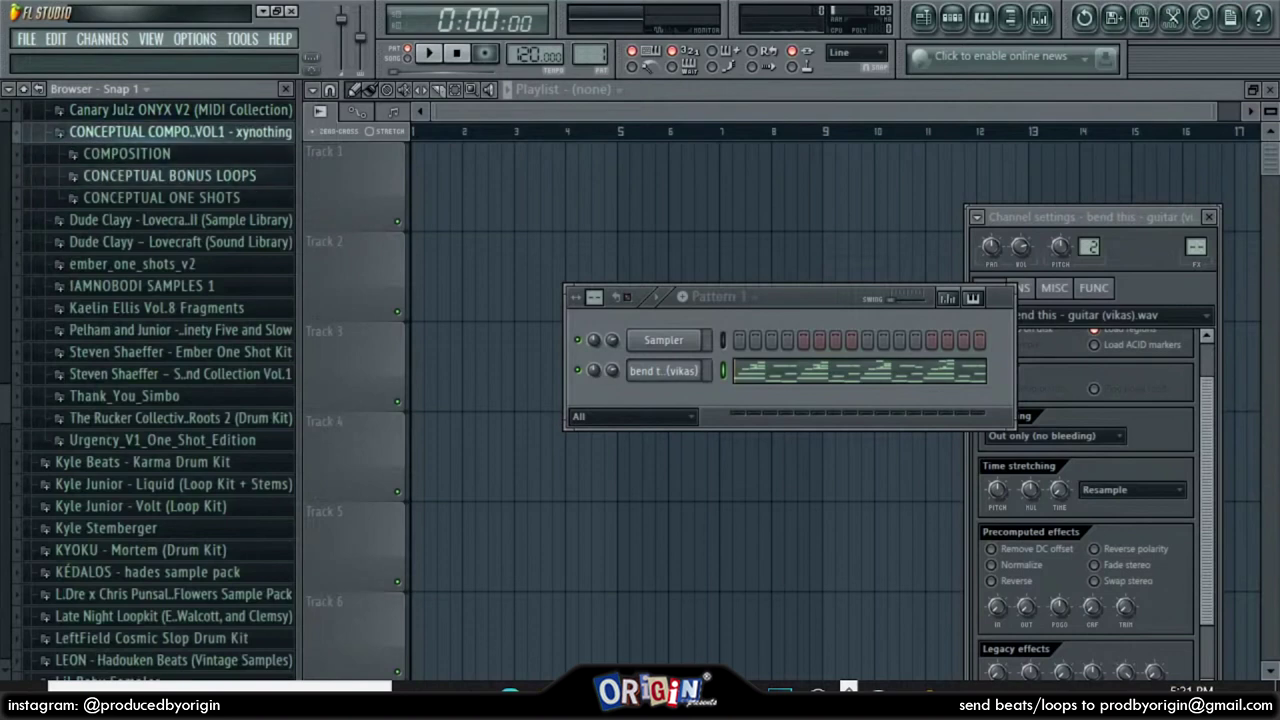
click(162, 198)
Audition the bass one-shots in CONCEPTUAL ONE SHOTS and add BASS_TIME! as a new channel in Pattern 1
click(142, 171)
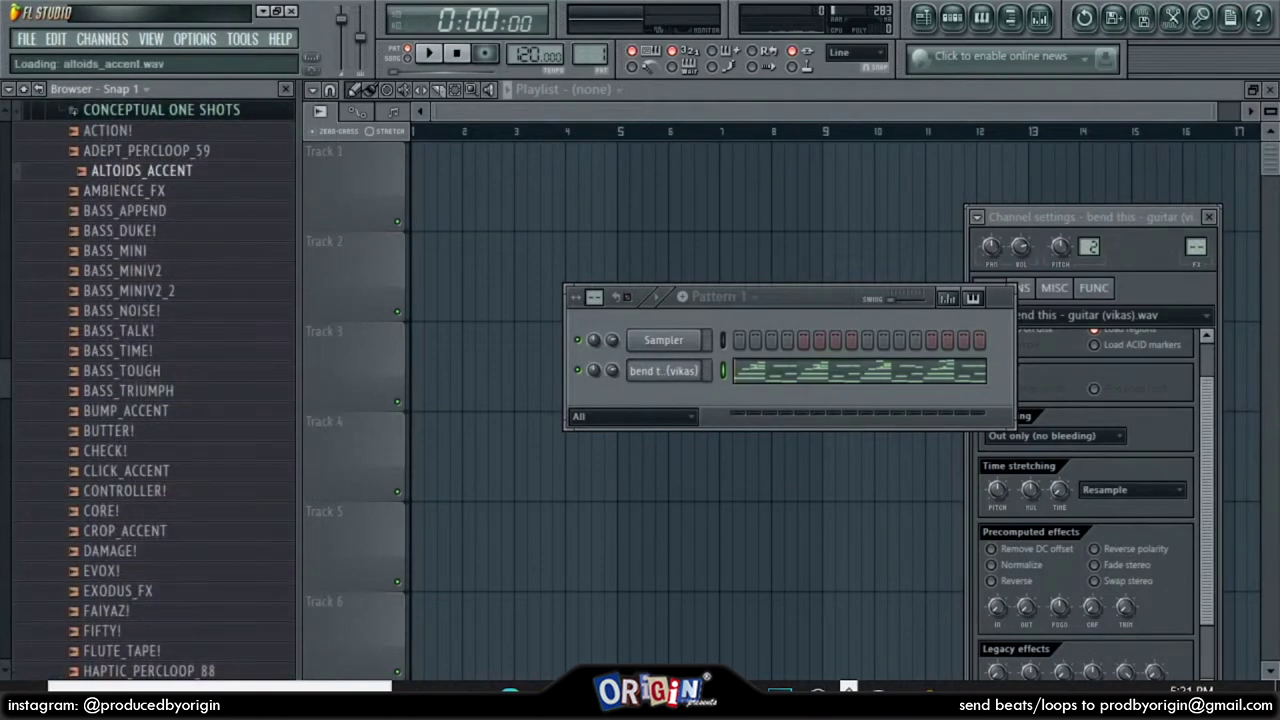
click(120, 231)
click(122, 251)
click(128, 291)
click(122, 271)
click(128, 291)
click(129, 311)
key(Down)
key(Down)
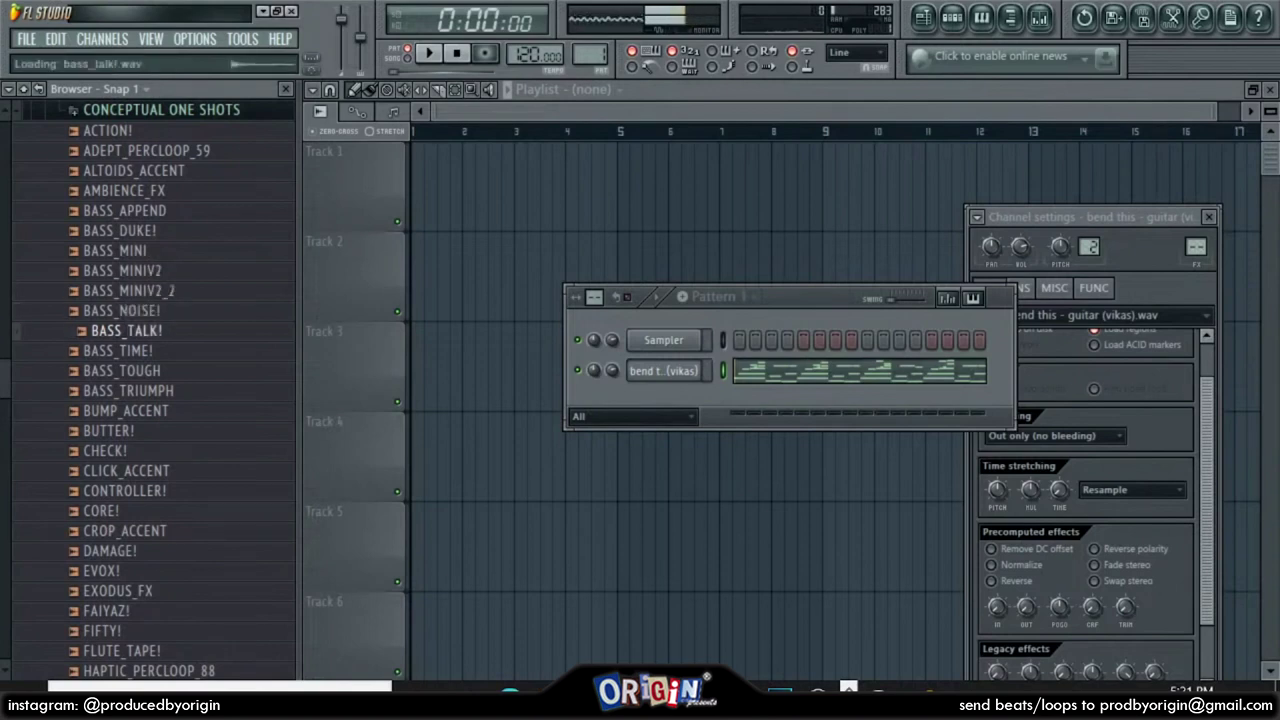
drag(125, 350, 610, 440)
Select and copy the lowest notes of the guitar melody in its piano roll, and close the piano roll
click(962, 371)
scroll(965, 373, down, 7)
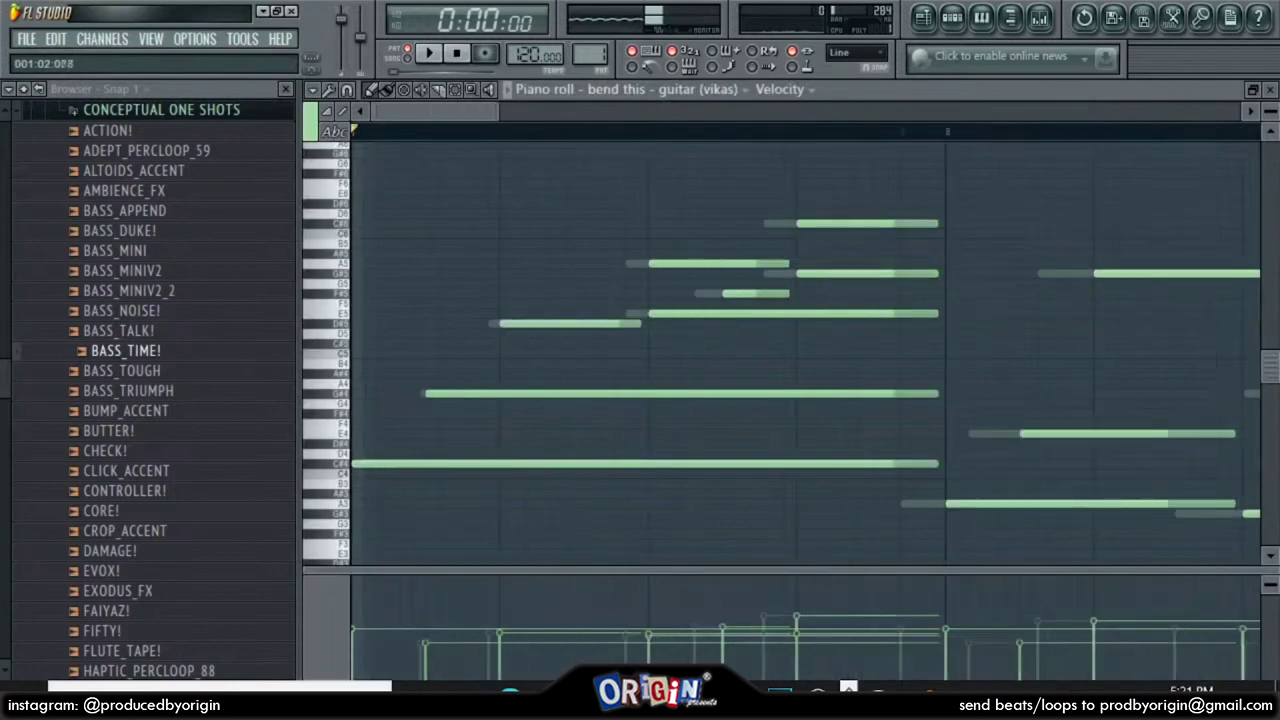
drag(1050, 448, 354, 536)
key(F7)
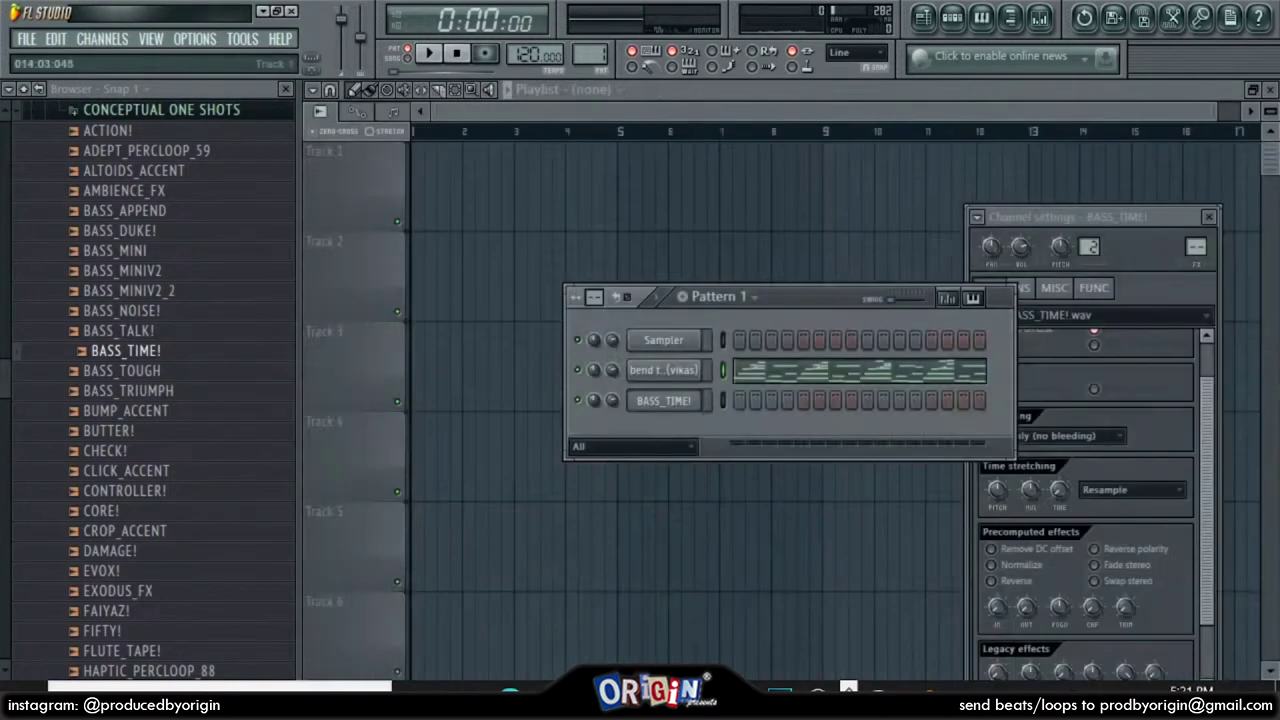
Paste the copied low notes into the BASS_TIME! channel's piano roll, play the pattern and return to the playlist
right_click(698, 400)
click(749, 313)
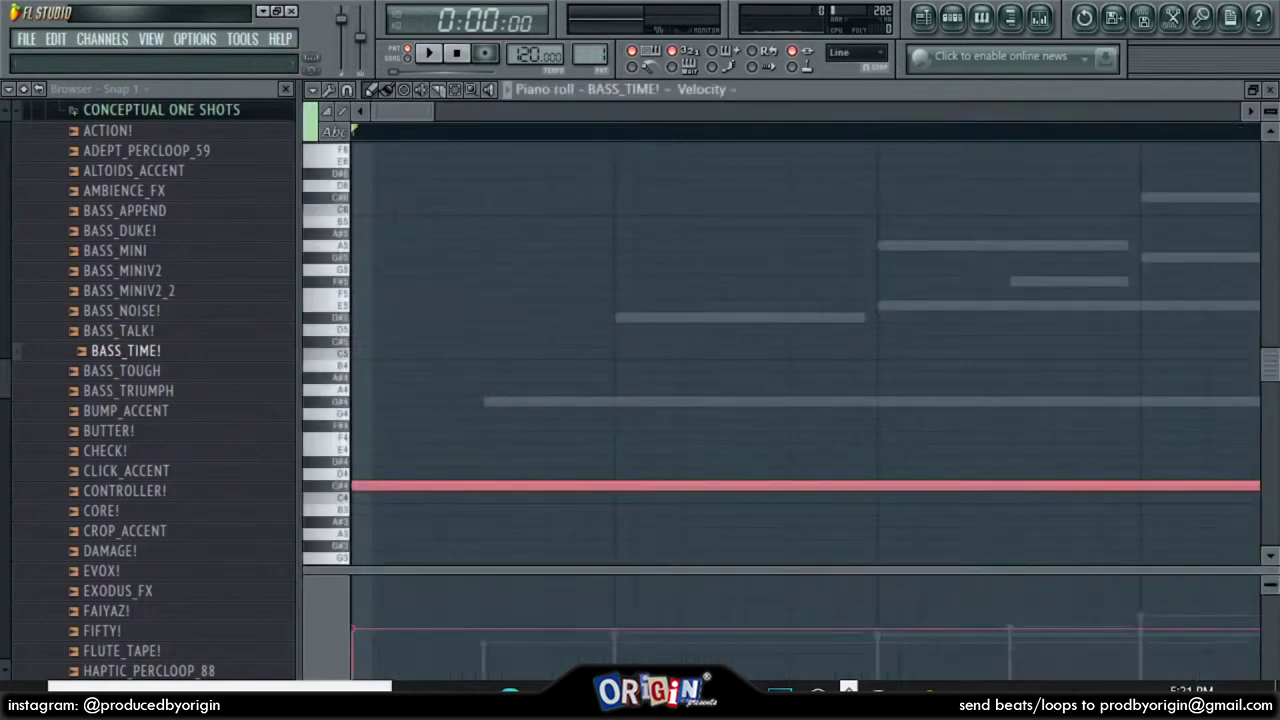
key(space)
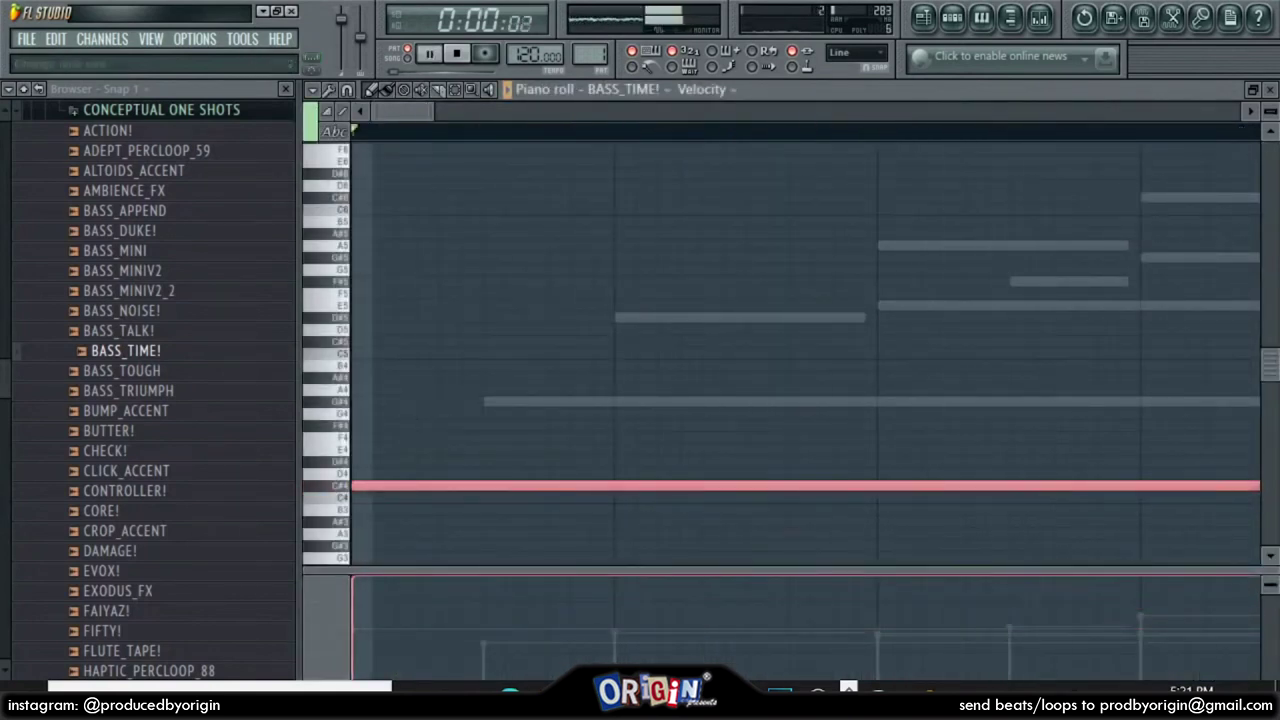
key(F7)
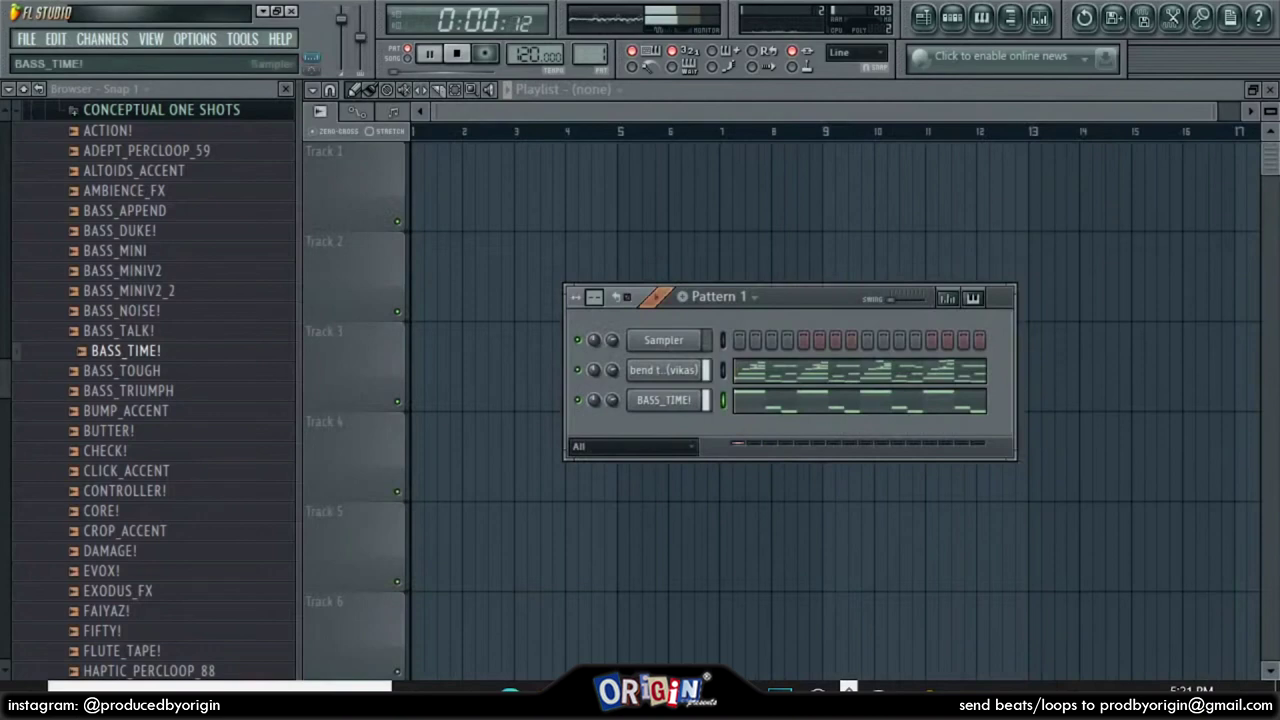
Open the BASS_TIME! channel's settings and stop the pattern playback
click(664, 400)
key(space)
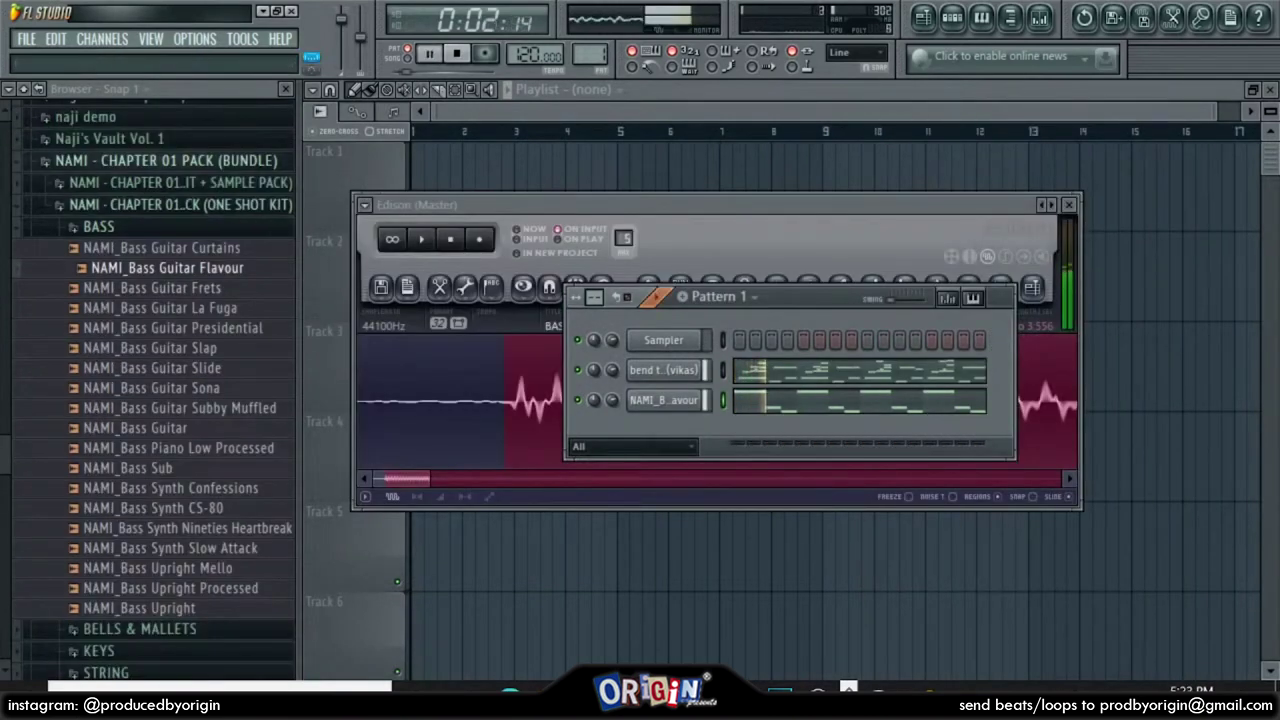
Collapse the NAMI - CHAPTER 01 PACK (BUNDLE) folder and look through the Based1 one-shot kit inside the KP folder
click(166, 161)
scroll(170, 292, up, 4)
scroll(160, 390, up, 12)
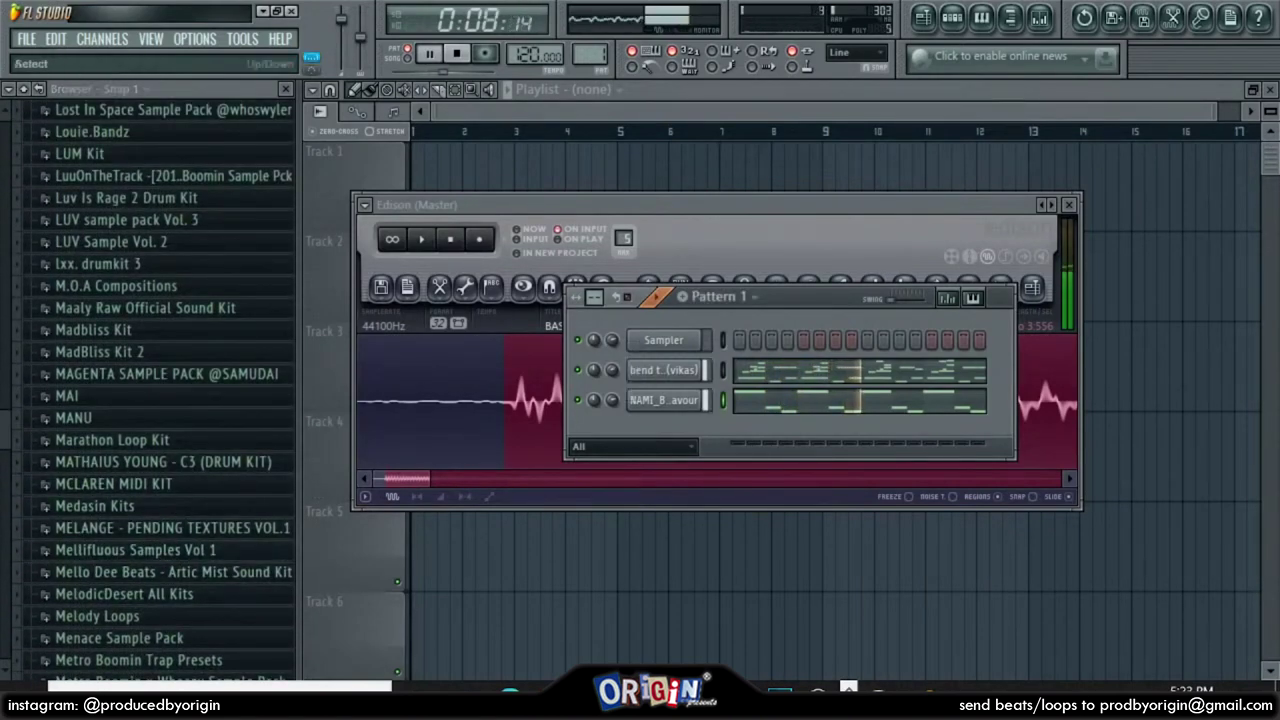
scroll(160, 390, up, 15)
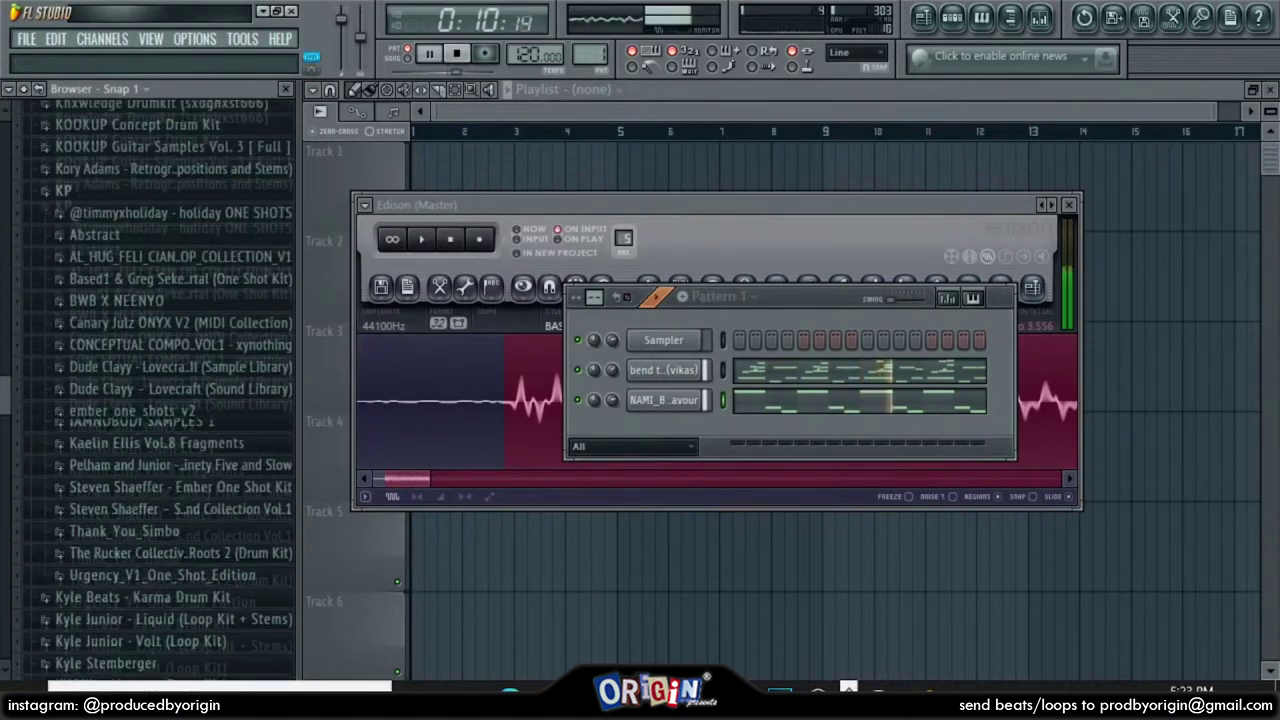
scroll(160, 412, down, 5)
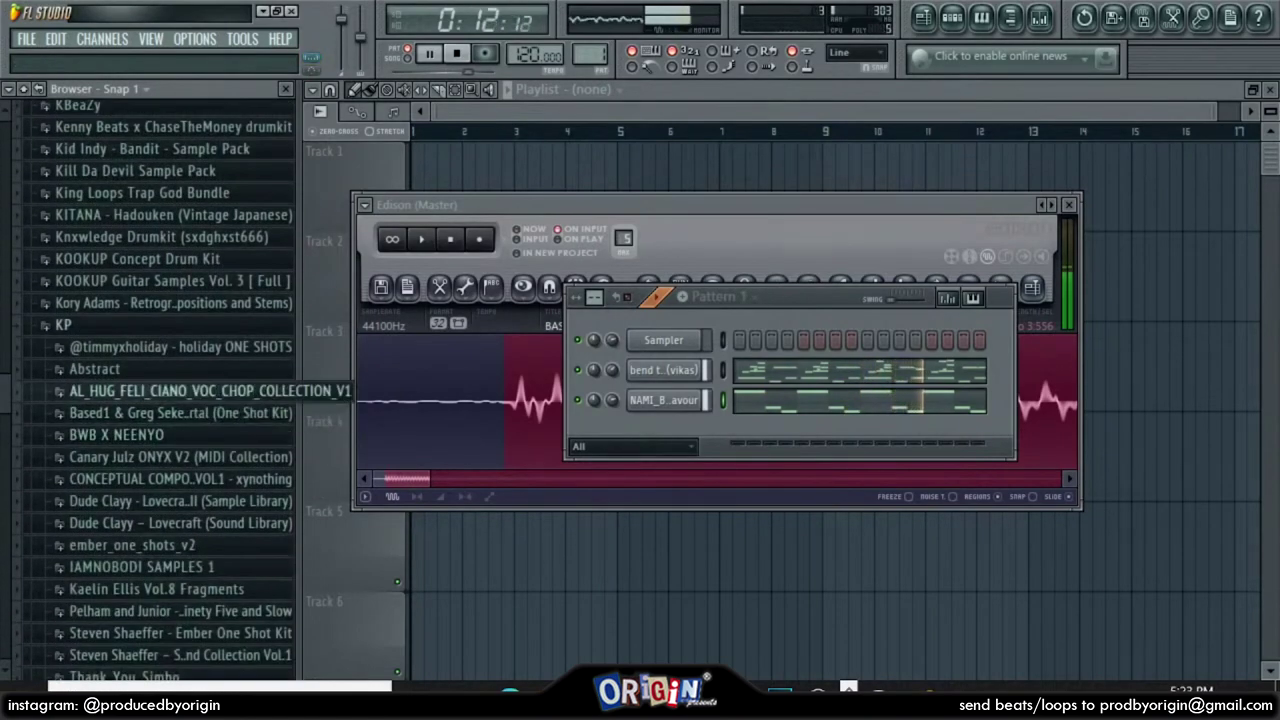
click(160, 412)
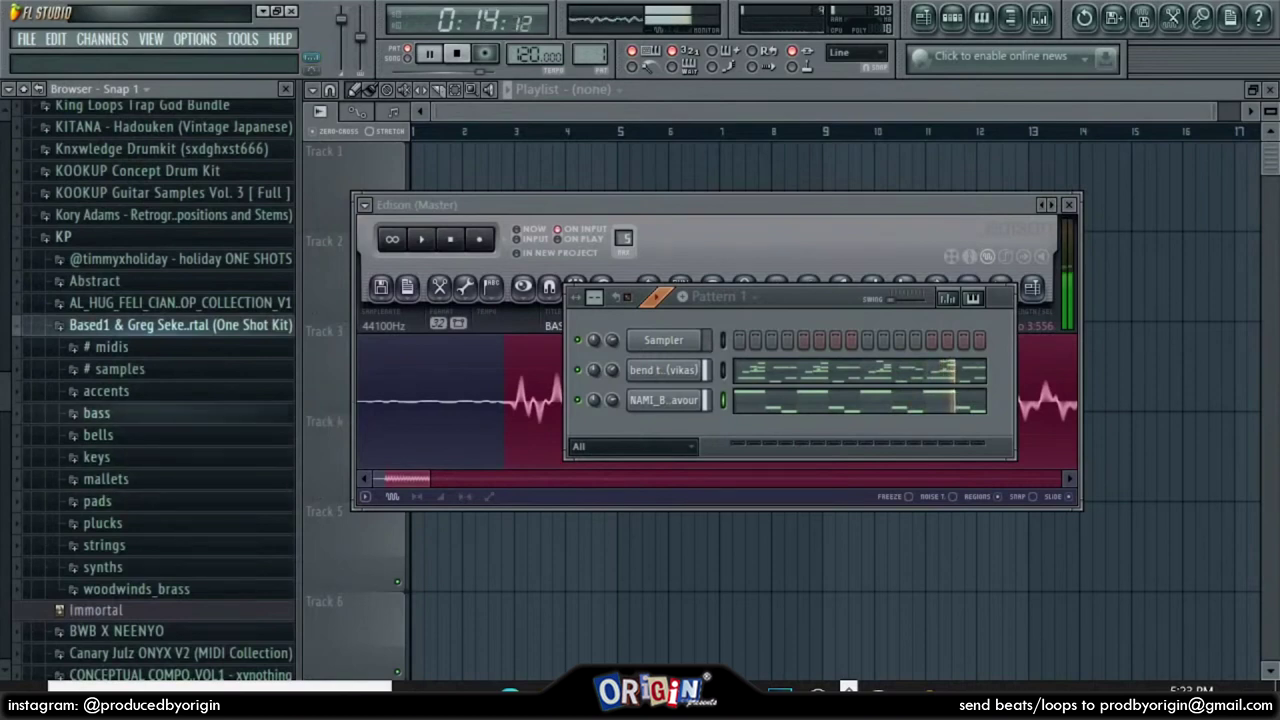
click(180, 325)
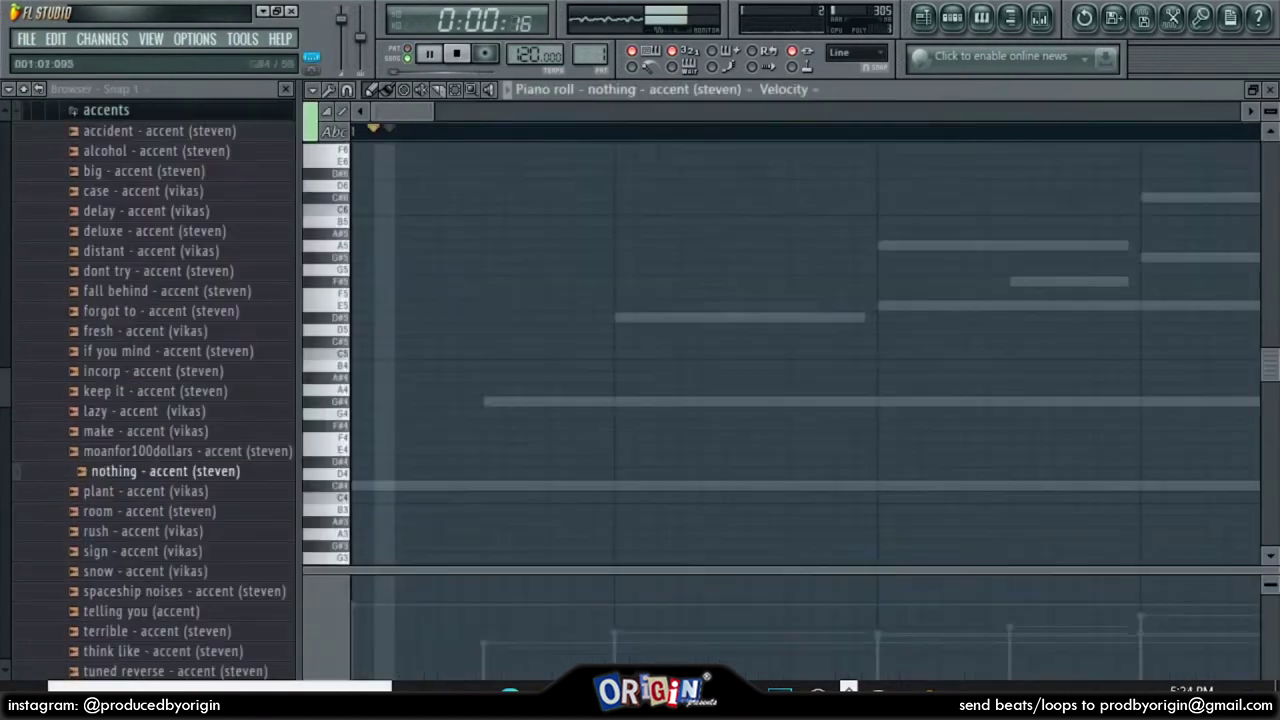
Draw a G#4 note on beat 3 of bar 1 in the nothing - accent piano roll, shorten it to a stab and adjust its velocity
key(space)
click(880, 401)
key(space)
key(space)
scroll(880, 401, down, 2)
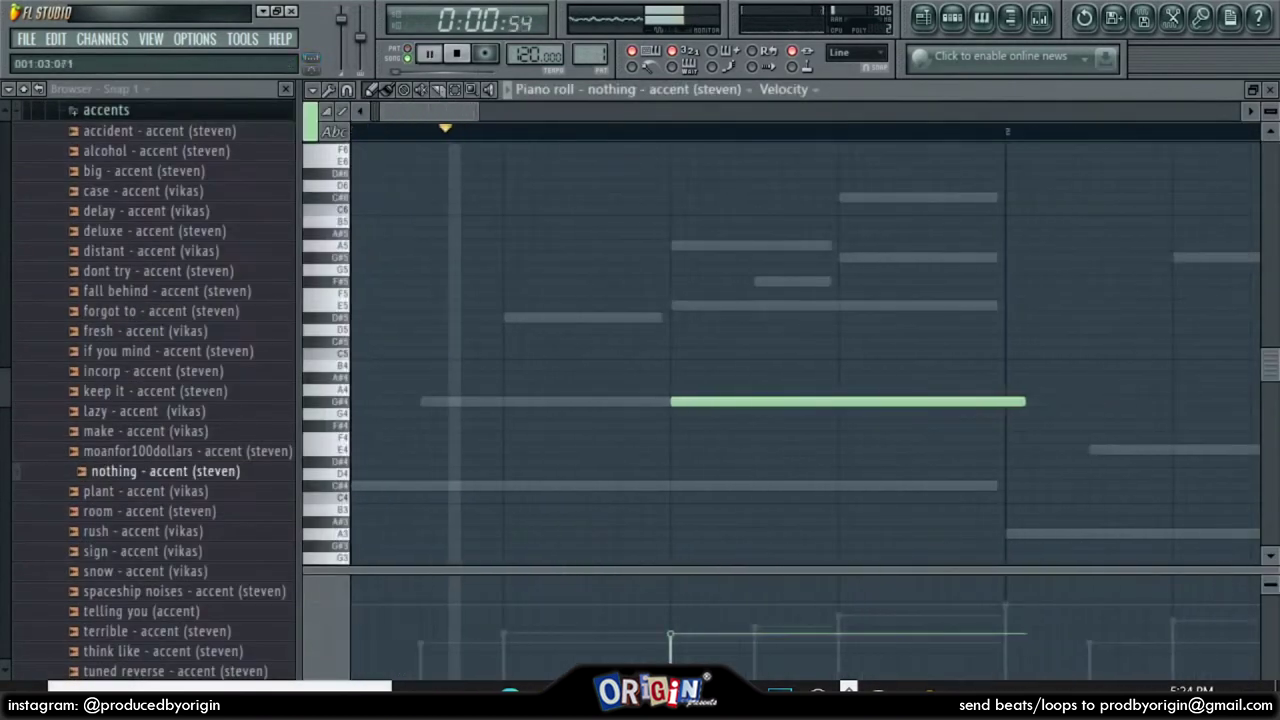
drag(1025, 401, 586, 401)
click(574, 601)
key(space)
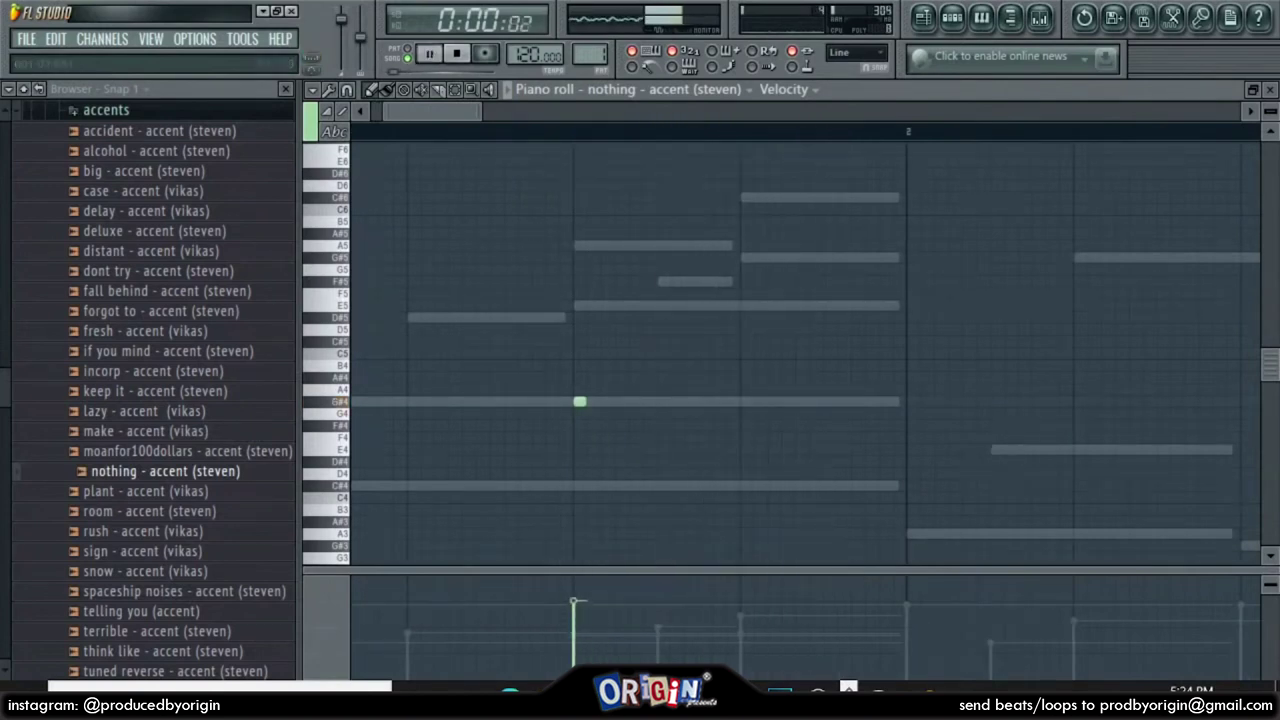
Add two more short G#4 notes at half-beat spacing, the second on beat 4 of bar 1, and play the result
key(space)
key(space)
click(664, 402)
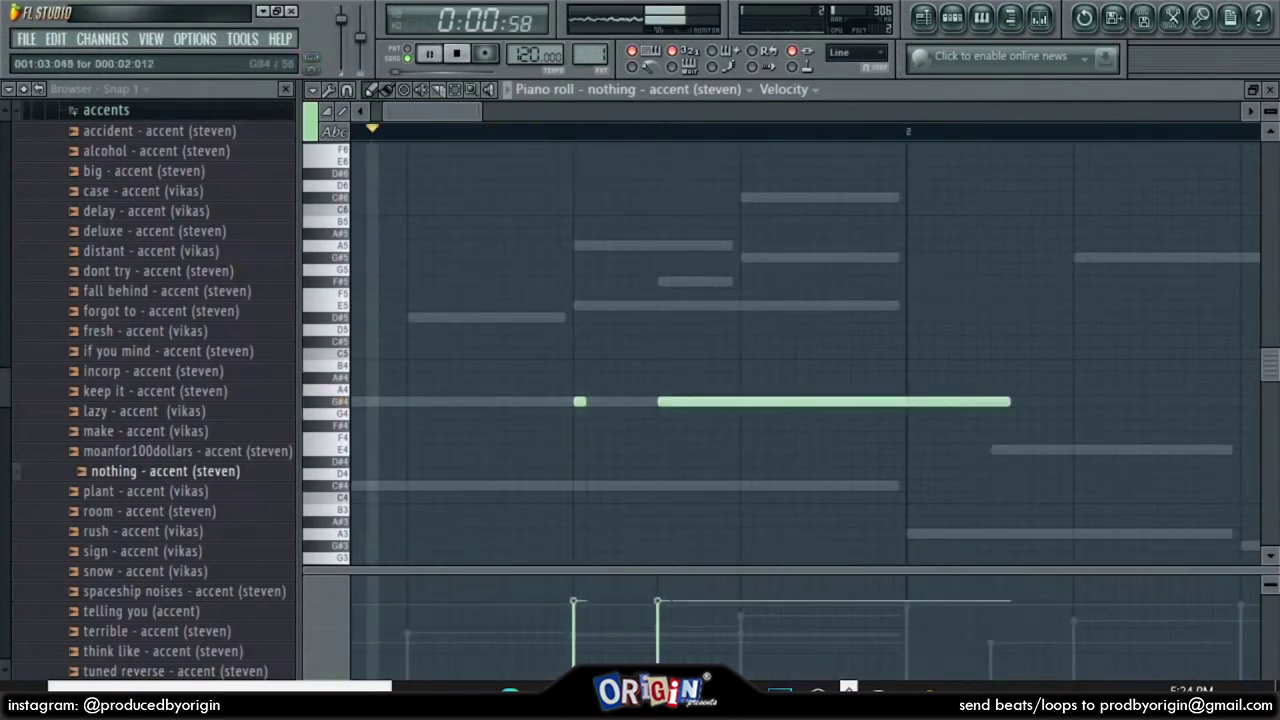
drag(1008, 402, 669, 402)
key(space)
key(space)
click(747, 402)
key(space)
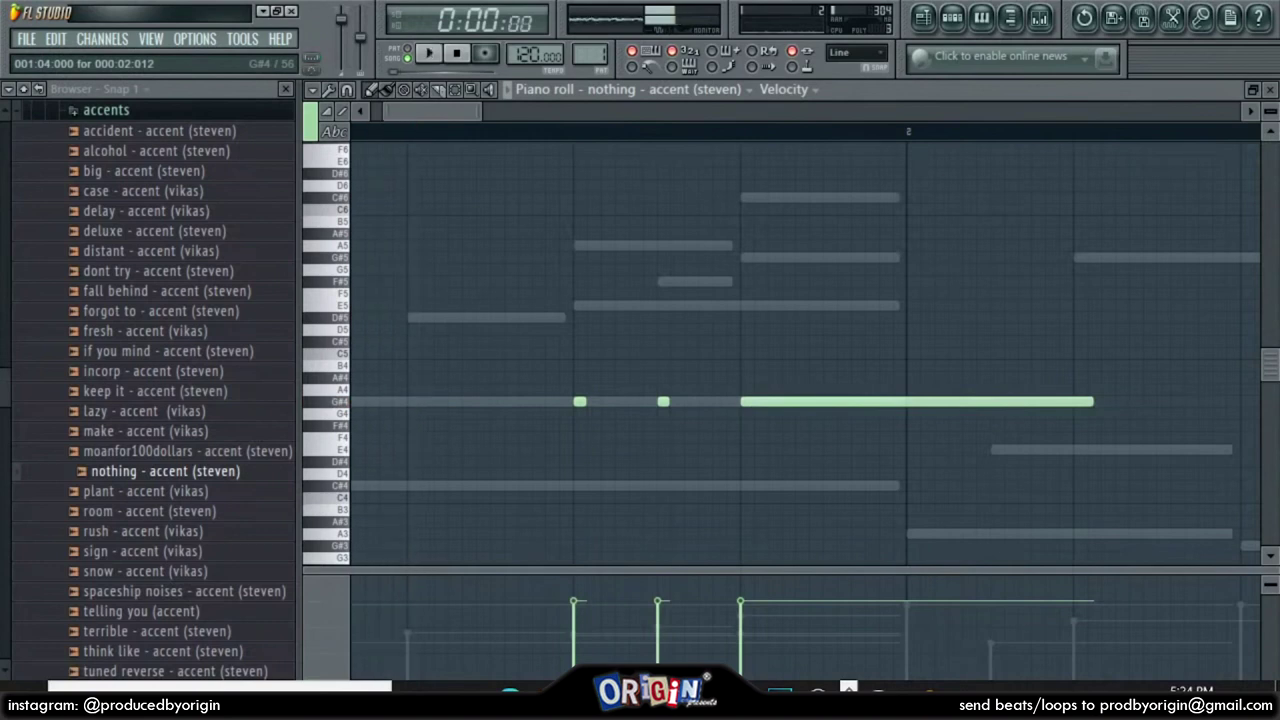
drag(1092, 402, 752, 402)
key(space)
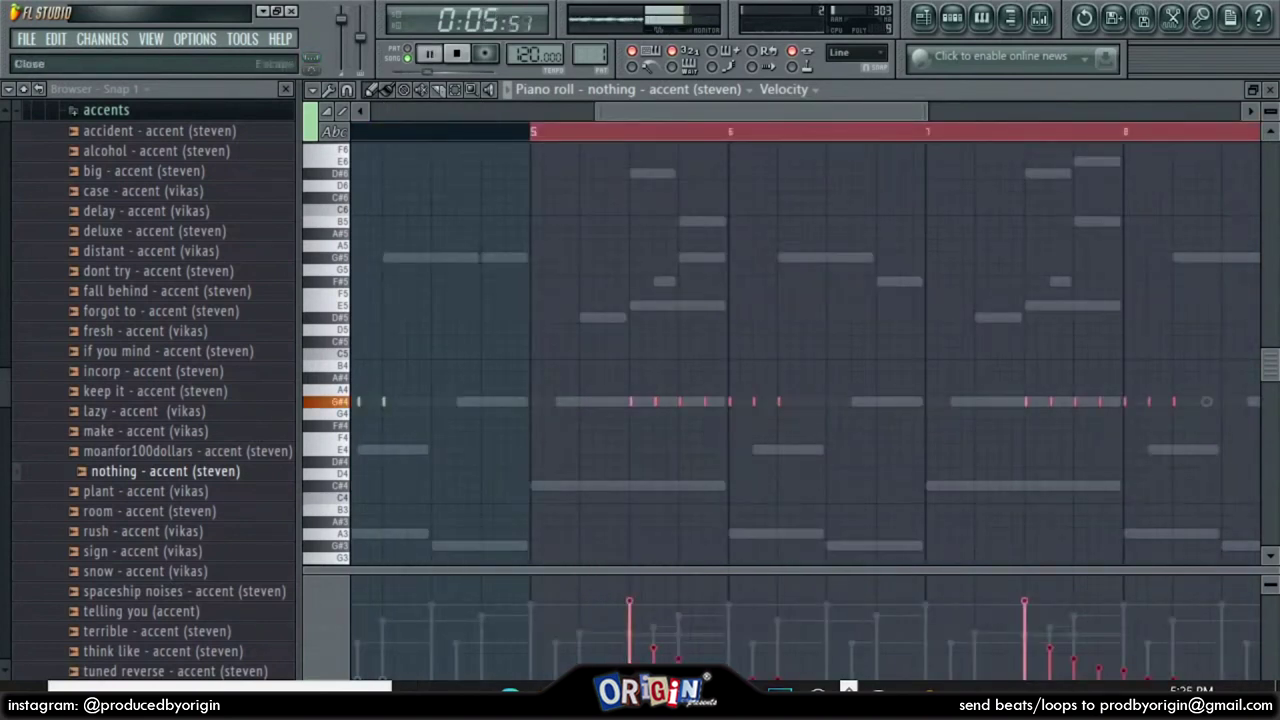
Close the piano roll, audition the accent samples and add case - accent (vikas) as a new channel in Pattern 1
click(1270, 90)
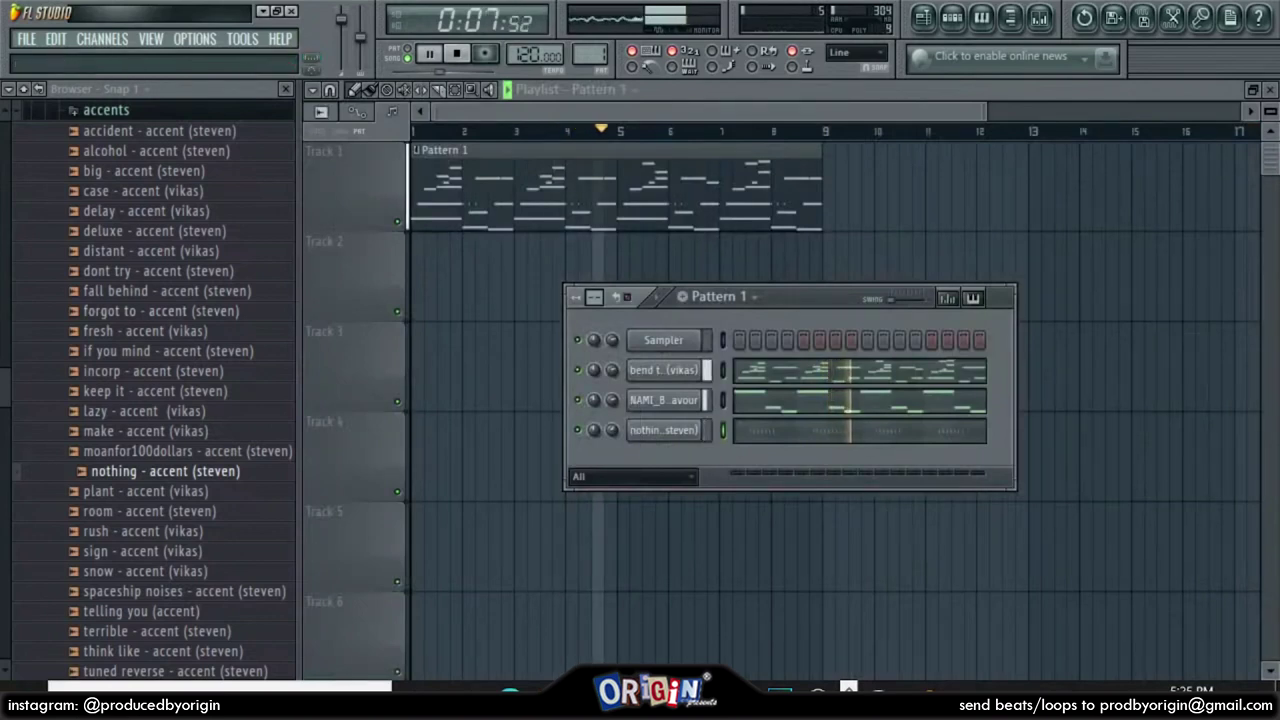
click(150, 171)
click(150, 191)
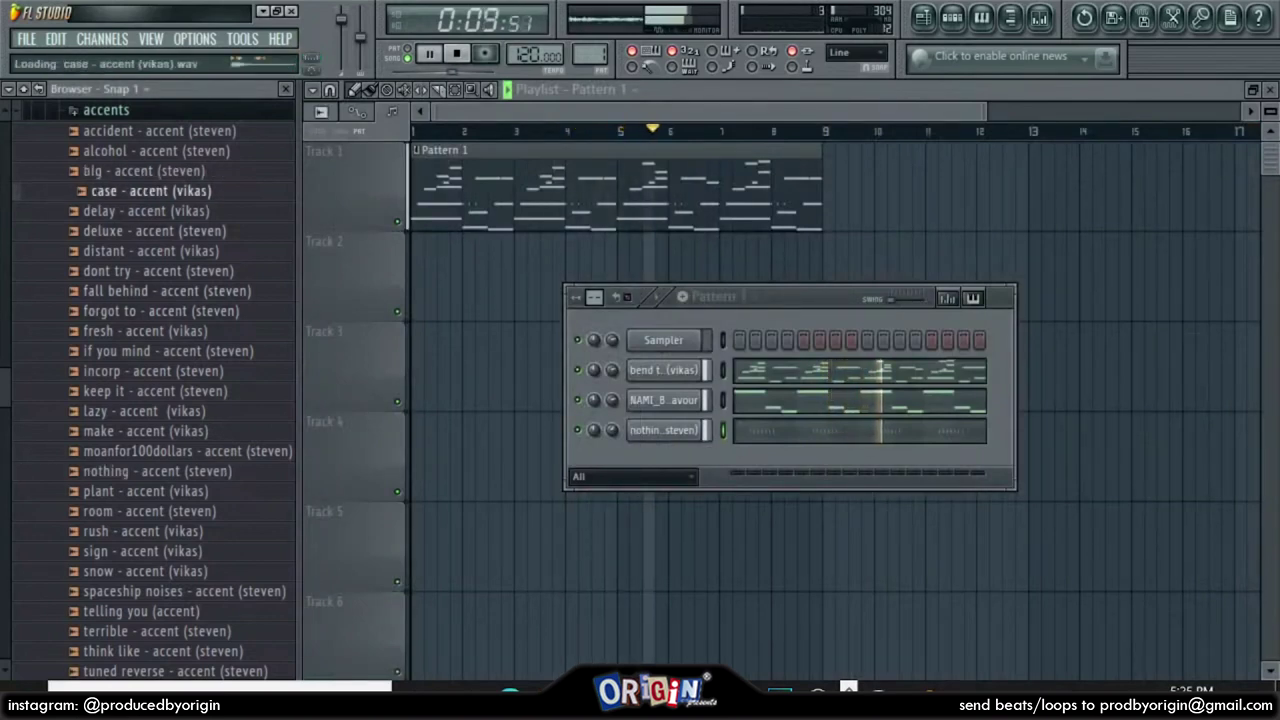
drag(150, 191, 680, 490)
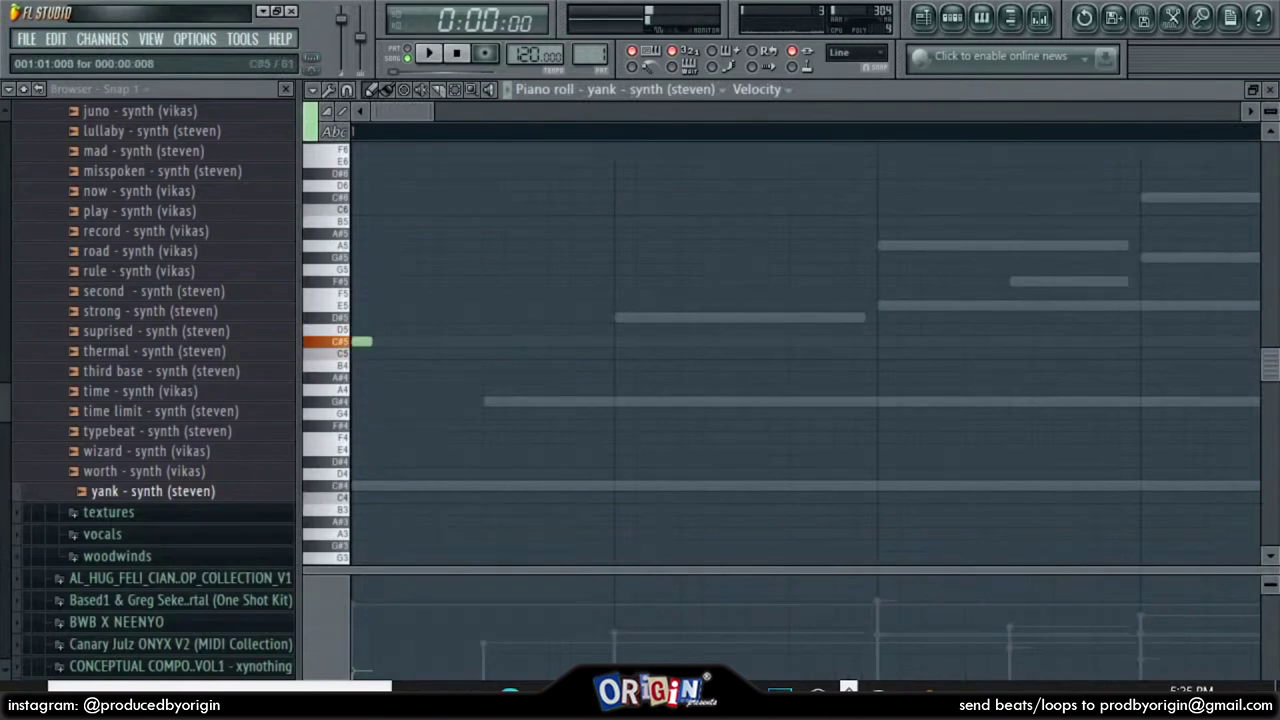
Place a two-beat C#5 note at the start of bar 1 in the yank - synth (steven) piano roll, checking it with playback
key(space)
mouse_move(362, 341)
mouse_down()
mouse_move(362, 353)
mouse_move(876, 353)
mouse_move(362, 341)
mouse_up()
key(space)
key(space)
key(space)
key(space)
scroll(700, 341, down, 4)
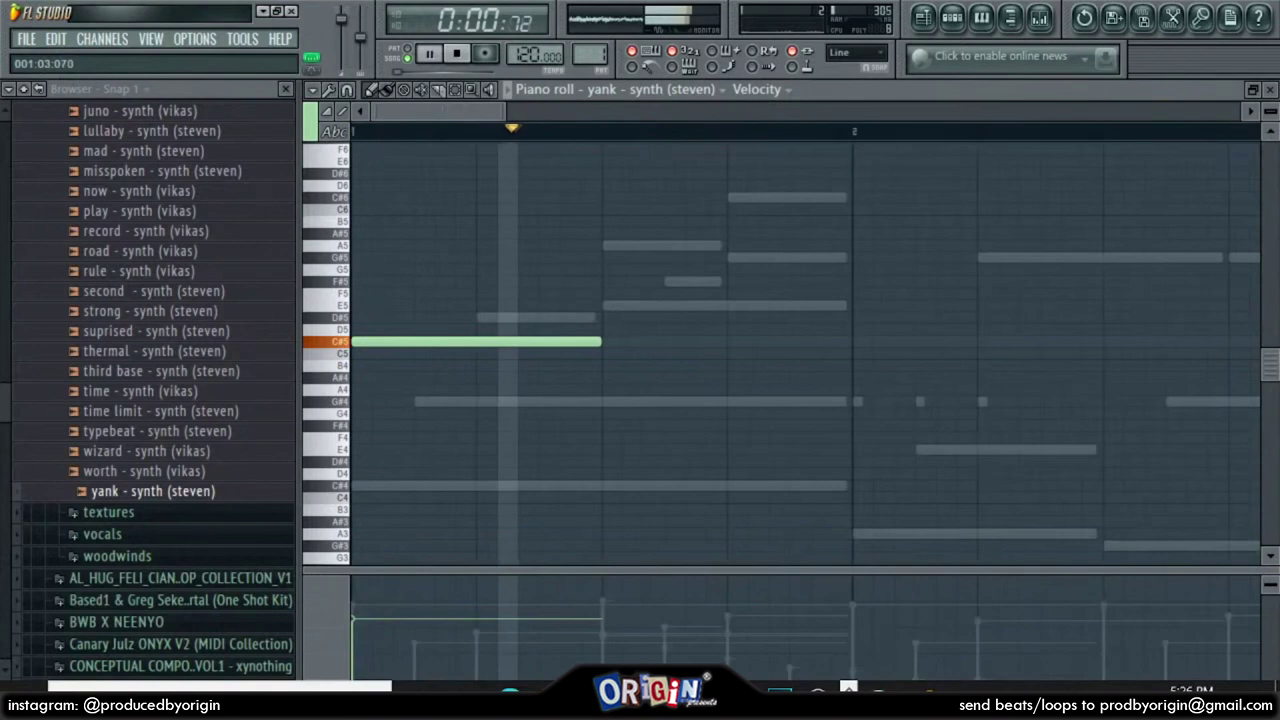
key(space)
click(523, 366)
key(space)
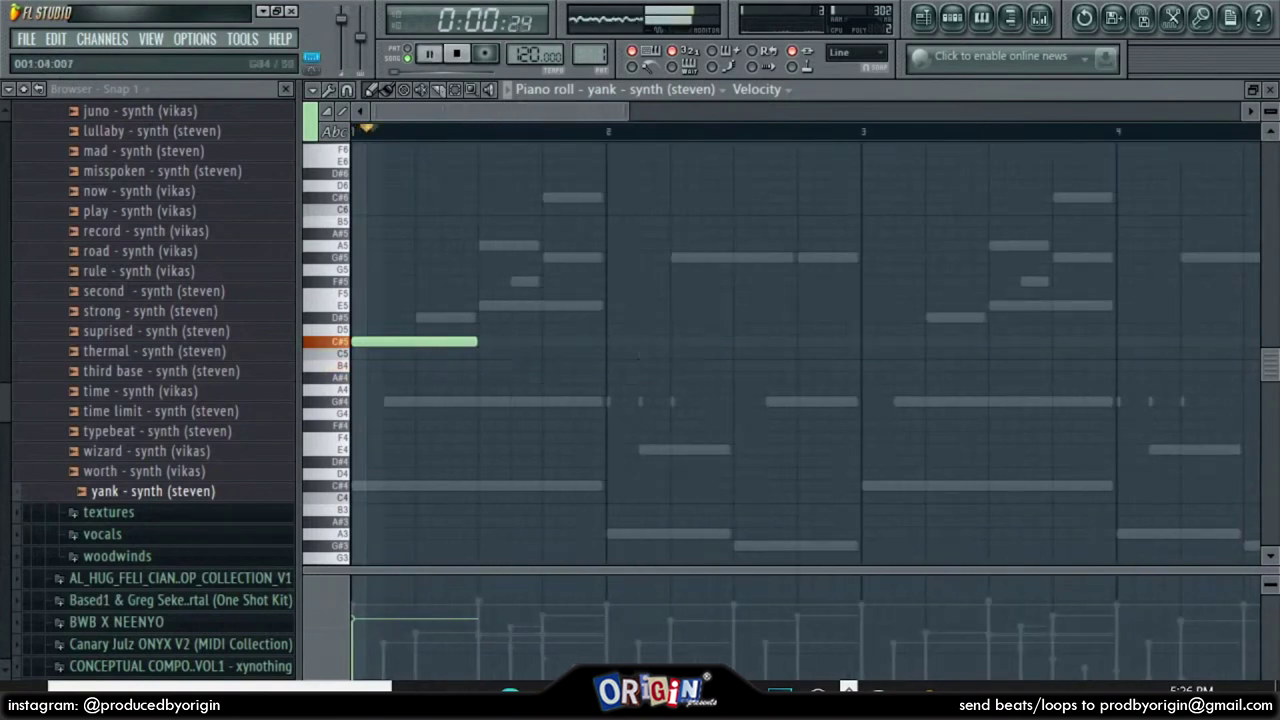
Add a two-beat A4 note on beat 4 of bar 1 and a G#4 note on beat 3 of bar 2, then duplicate the phrase
click(550, 401)
key(space)
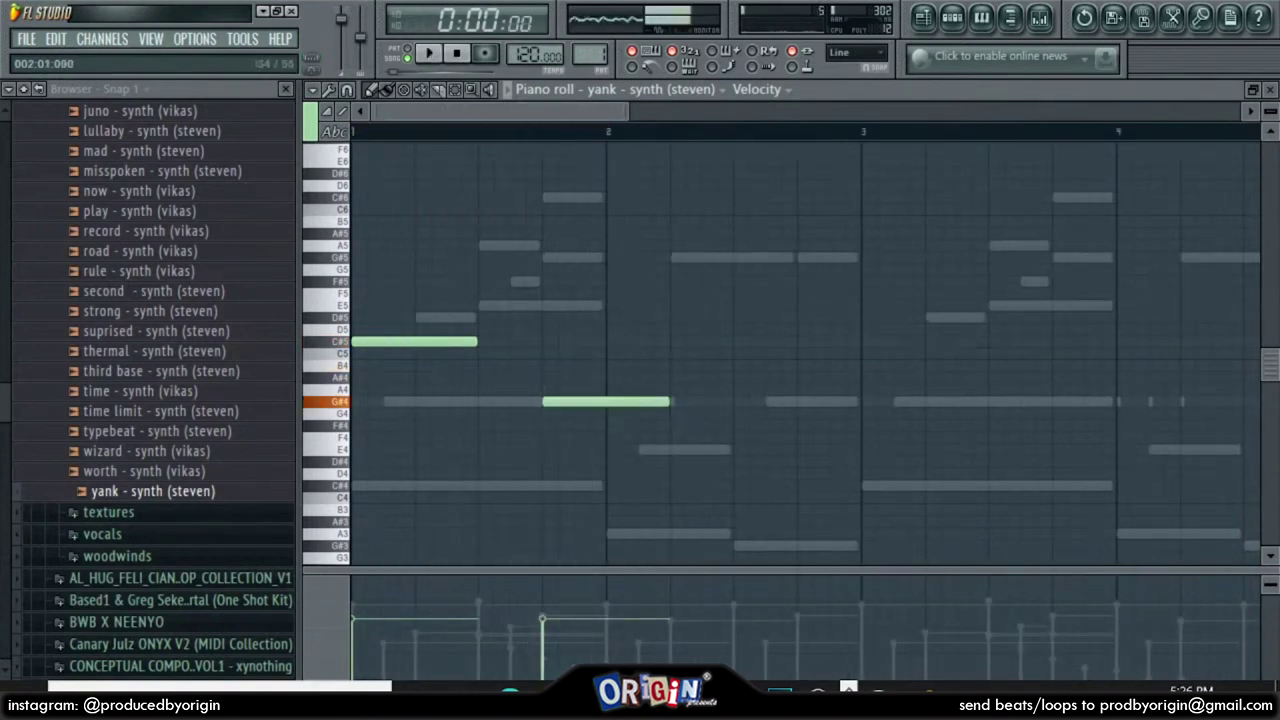
key(space)
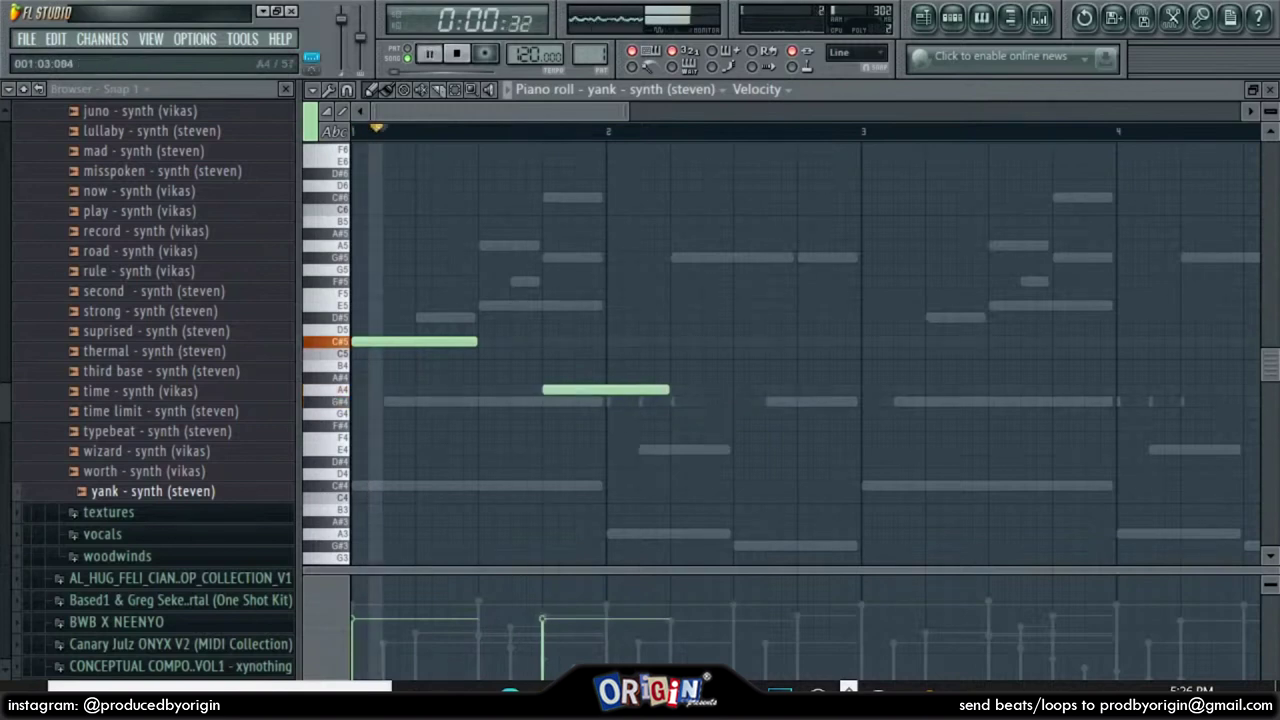
click(740, 401)
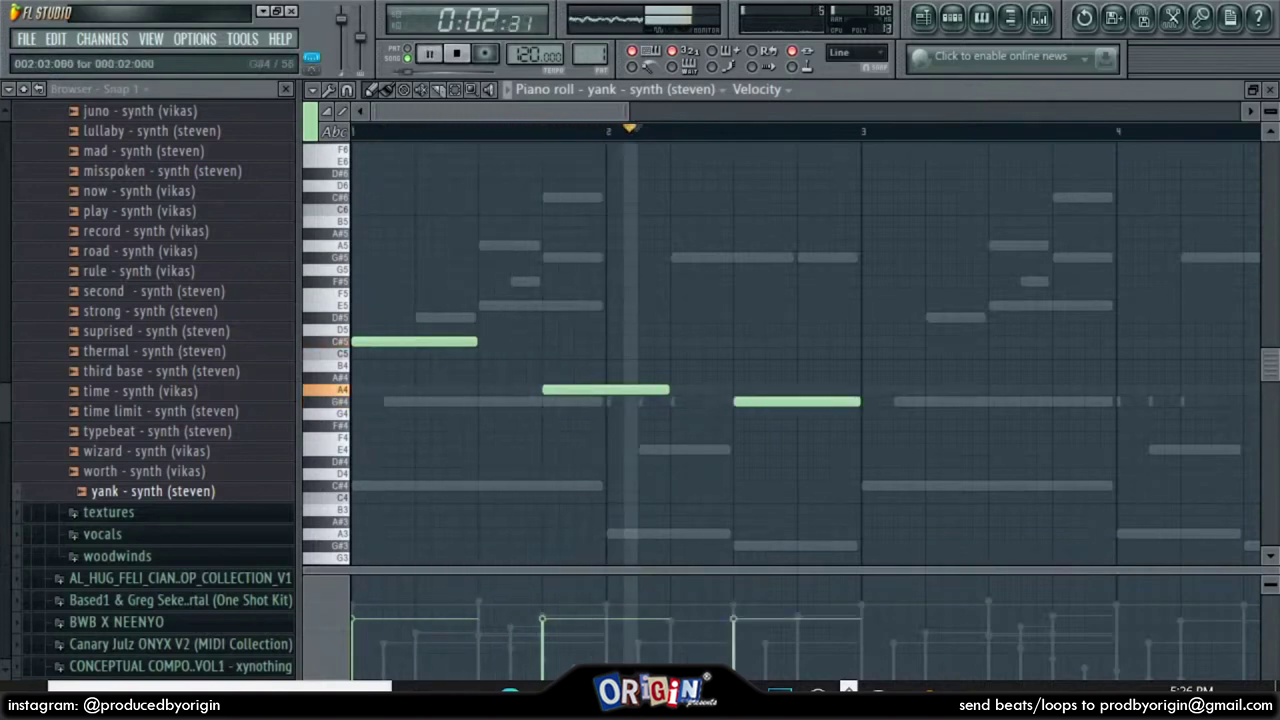
key(ctrl+b)
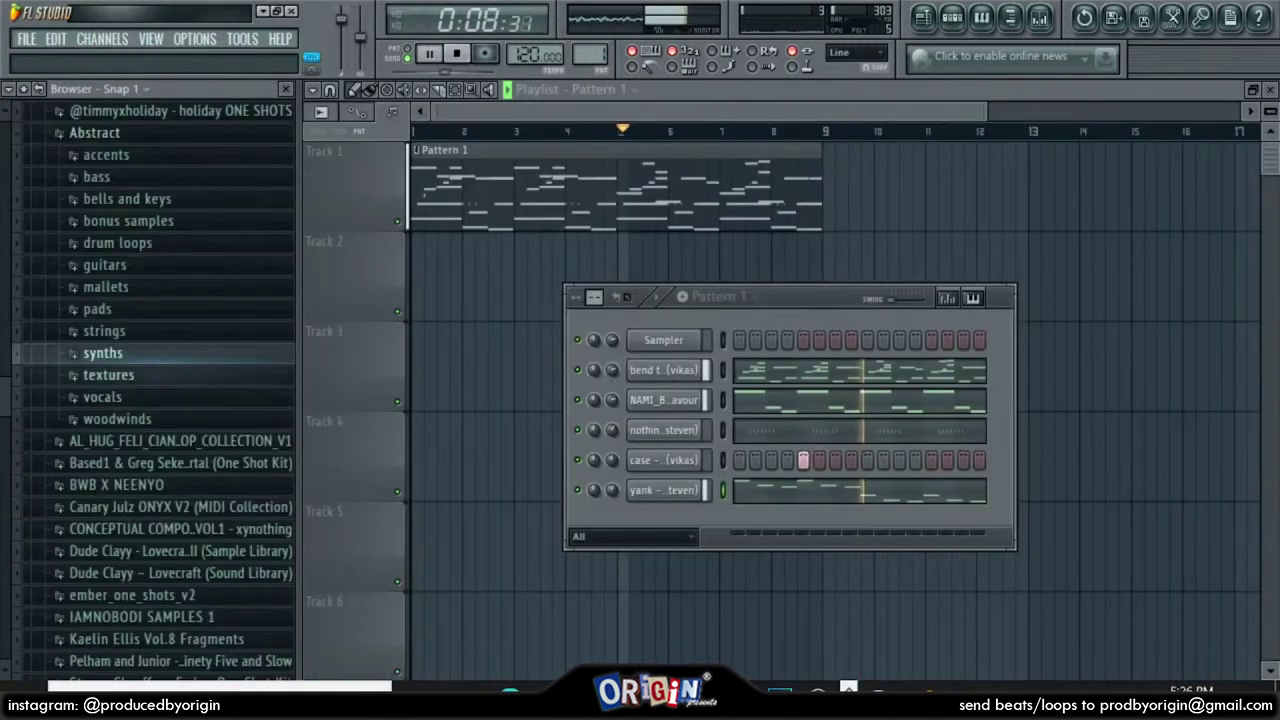
Expand the textures folder in Abstract and audition its first samples against the playing beat
key(Down)
key(Right)
key(Down)
key(Down)
key(Down)
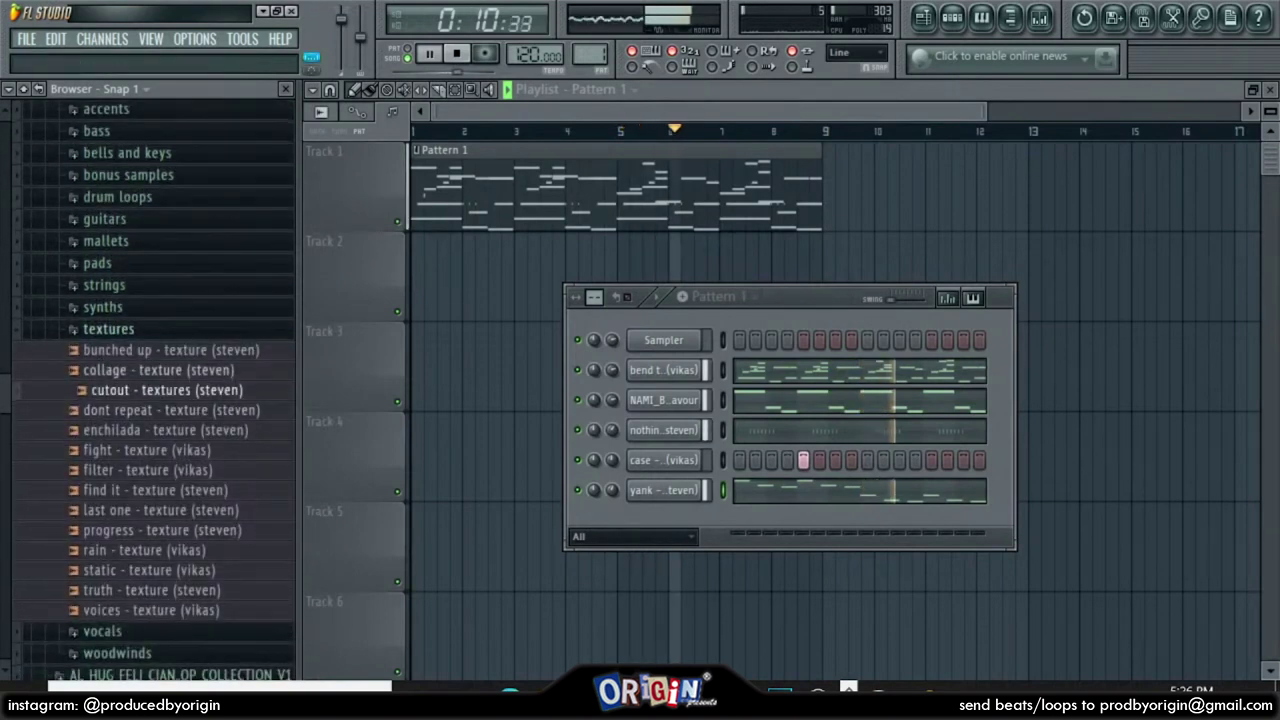
key(Up)
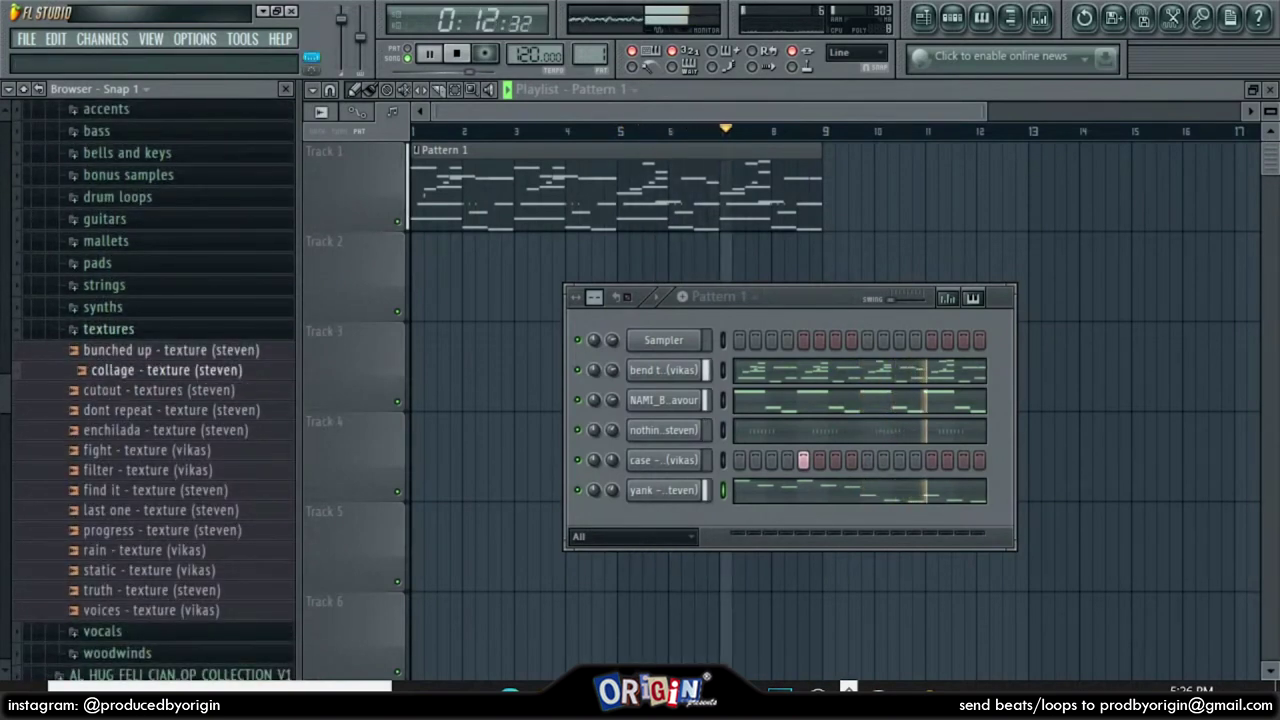
key(space)
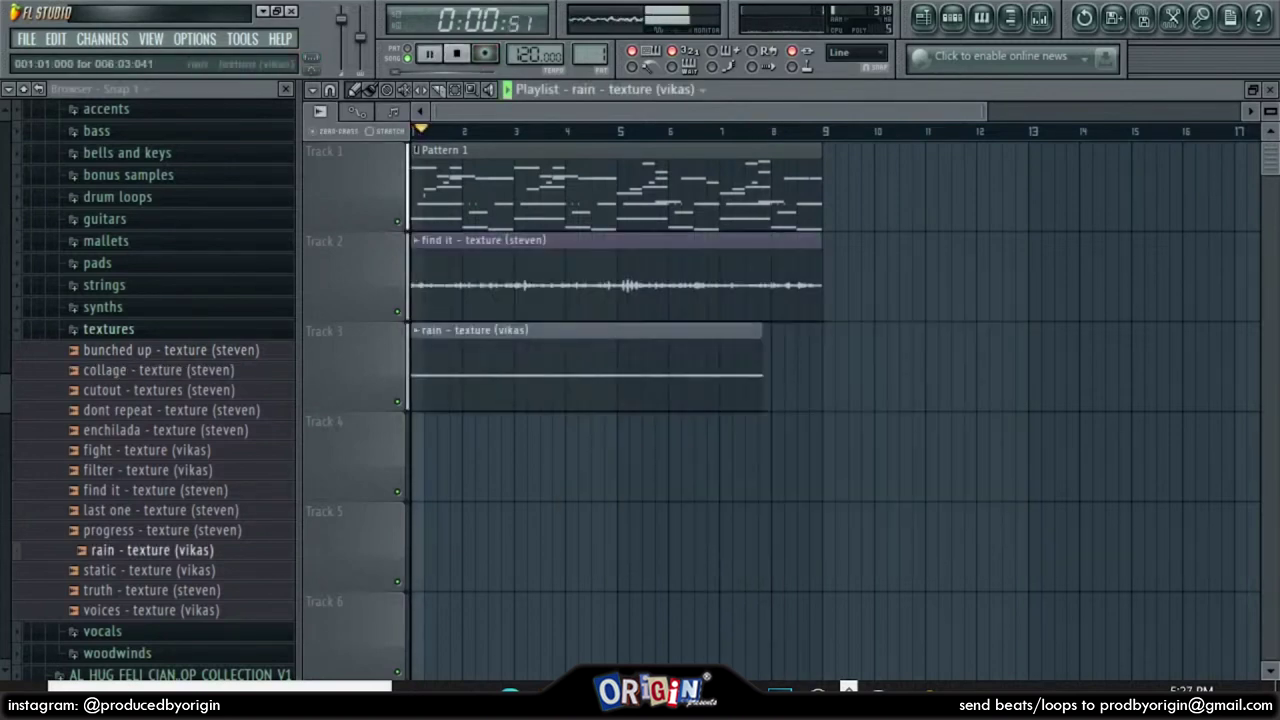
Time-stretch the rain - texture (vikas) clip to eight bars, adjust its channel volume and close its channel settings
drag(961, 340, 899, 318)
drag(922, 140, 893, 124)
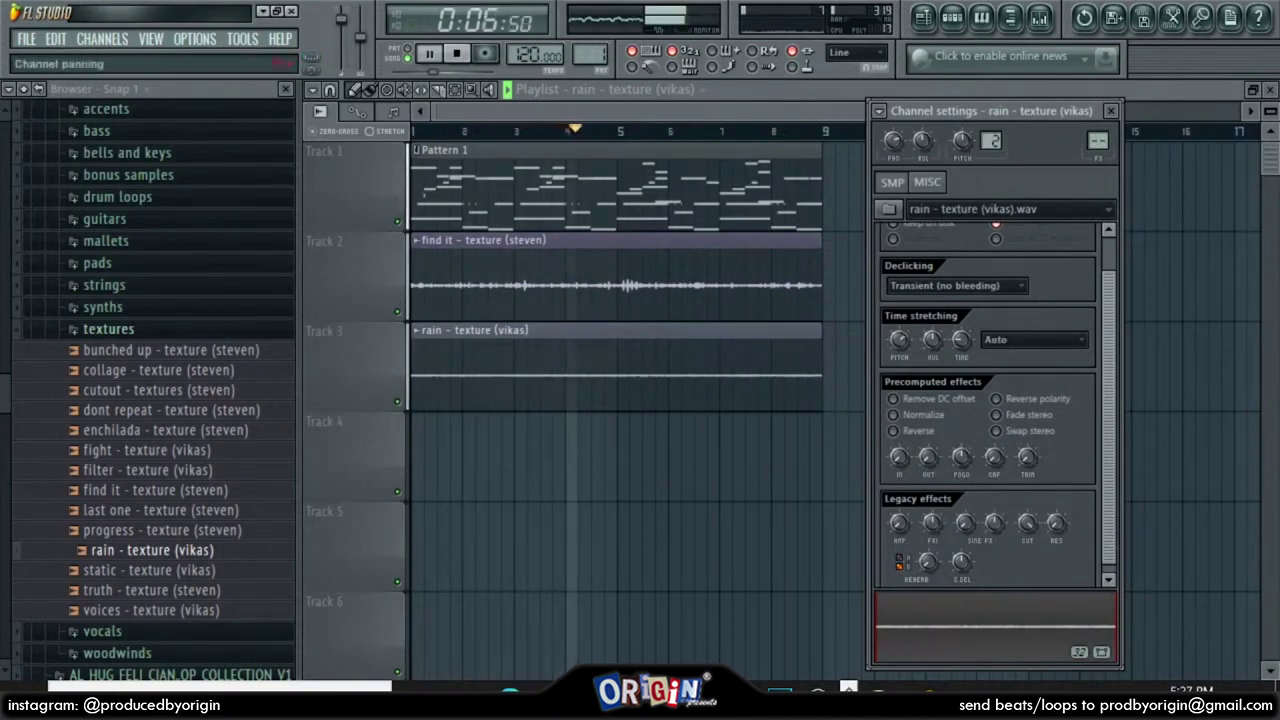
click(1111, 111)
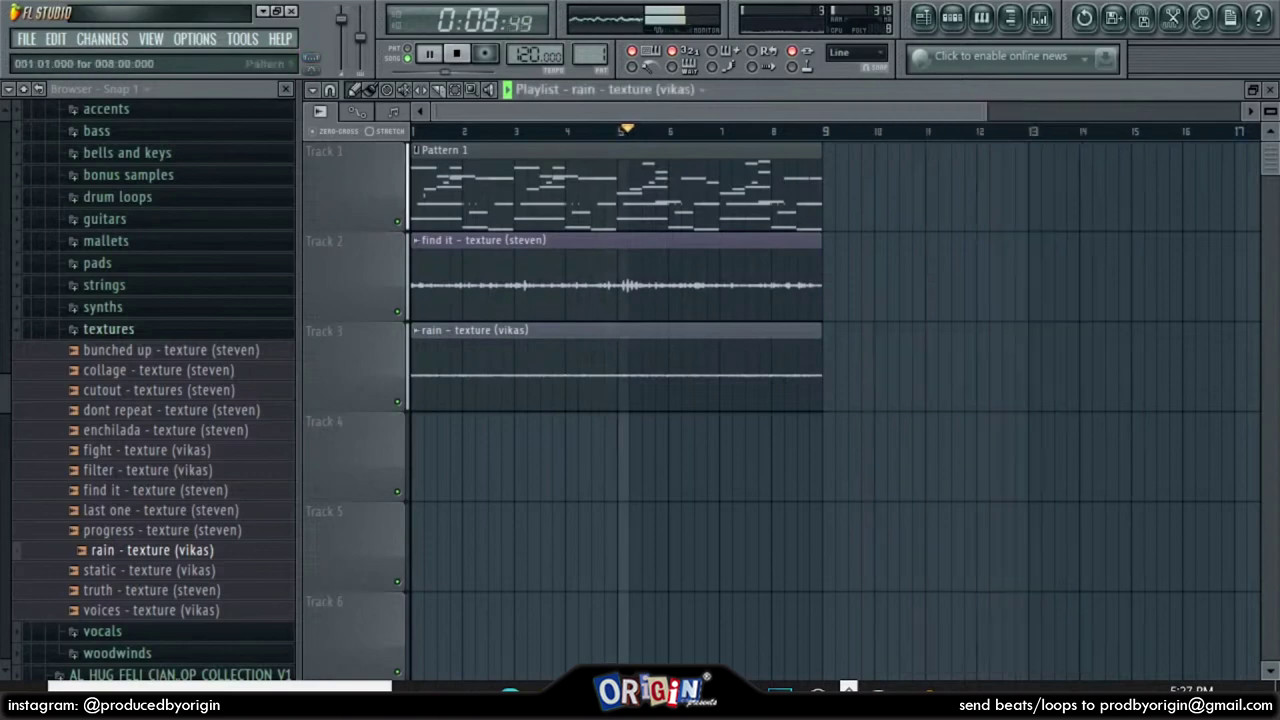
Collapse the textures folder, expand woodwinds, audition classic - woodwind (vikas) and stop playback
click(108, 329)
scroll(150, 416, down, 4)
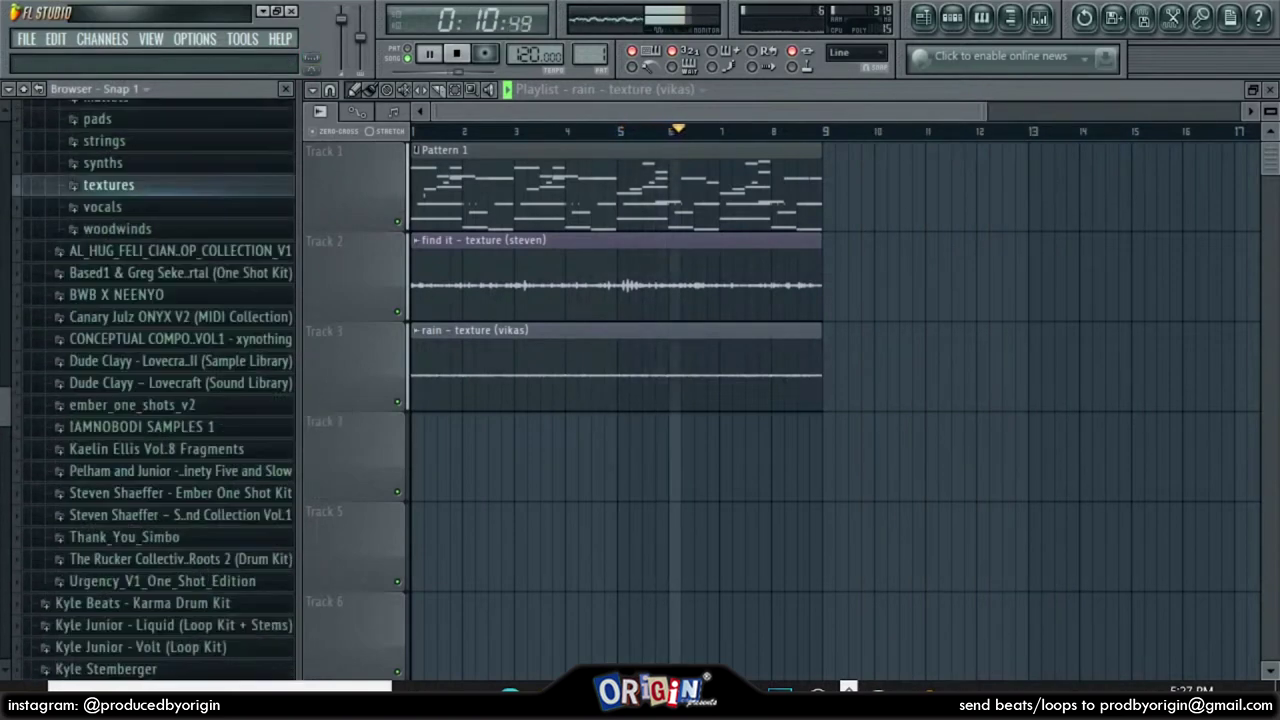
scroll(150, 416, up, 5)
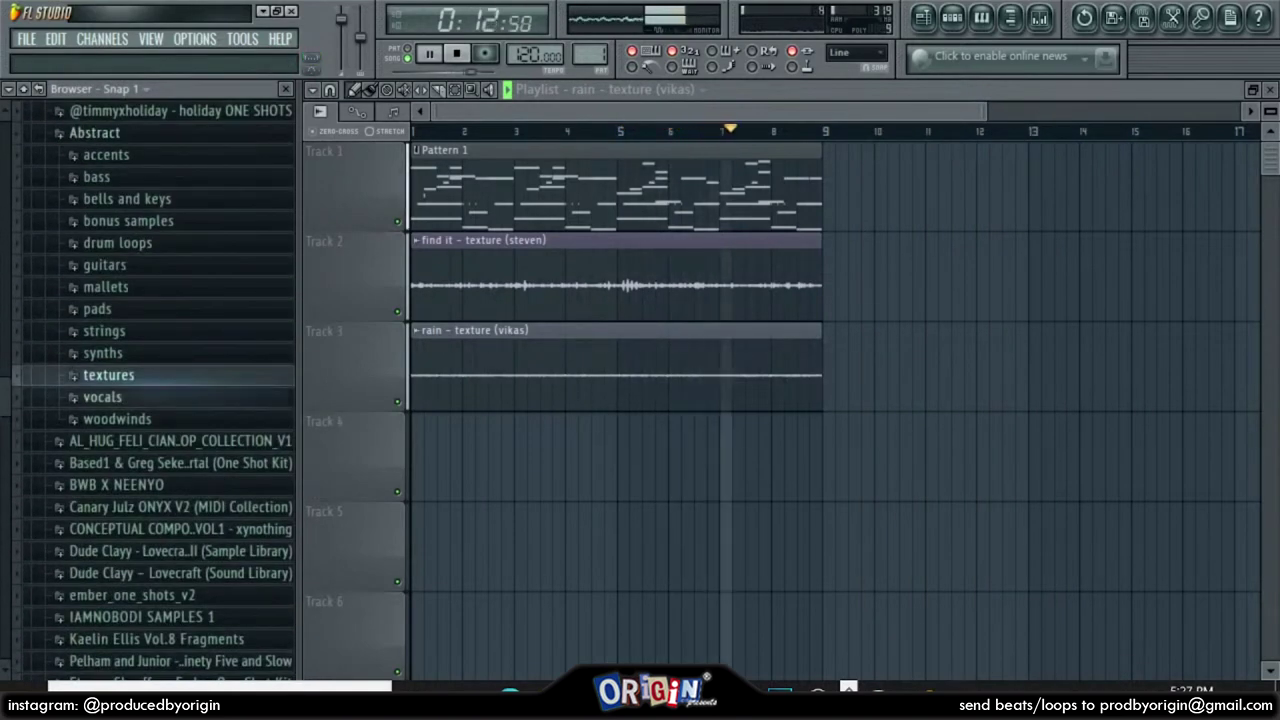
click(117, 419)
click(160, 460)
key(space)
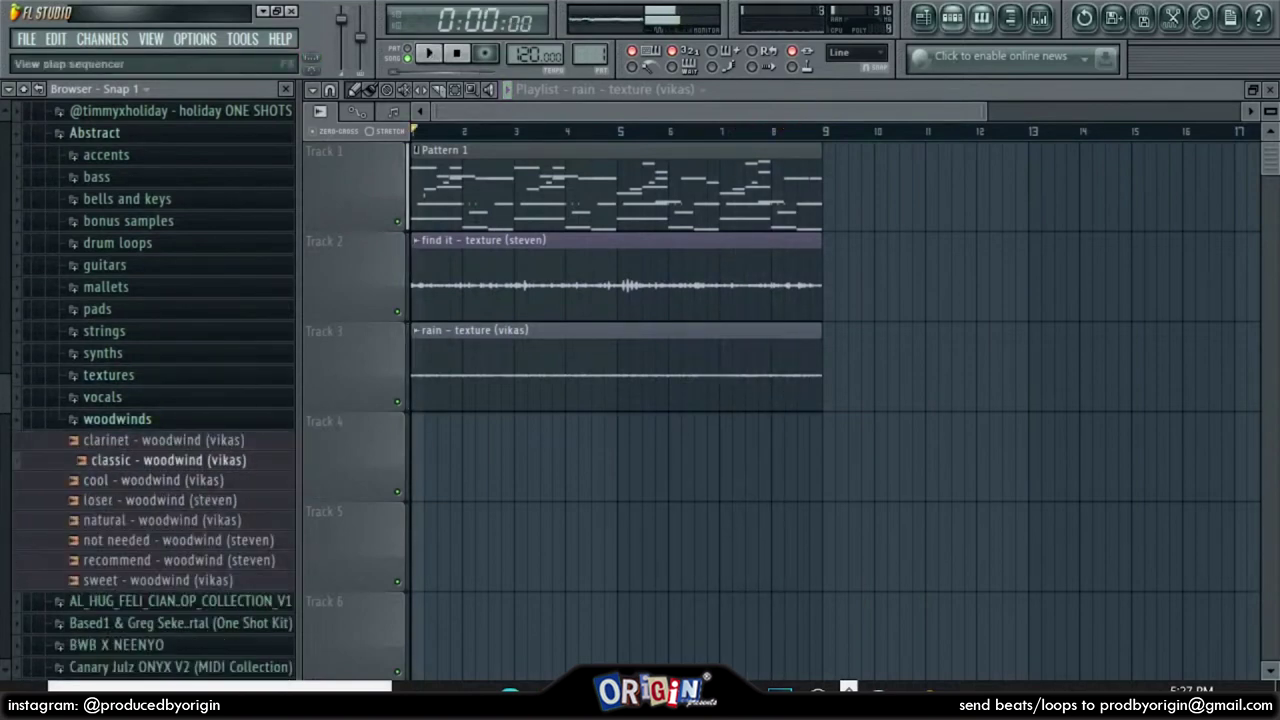
click(981, 17)
drag(627, 284, 668, 447)
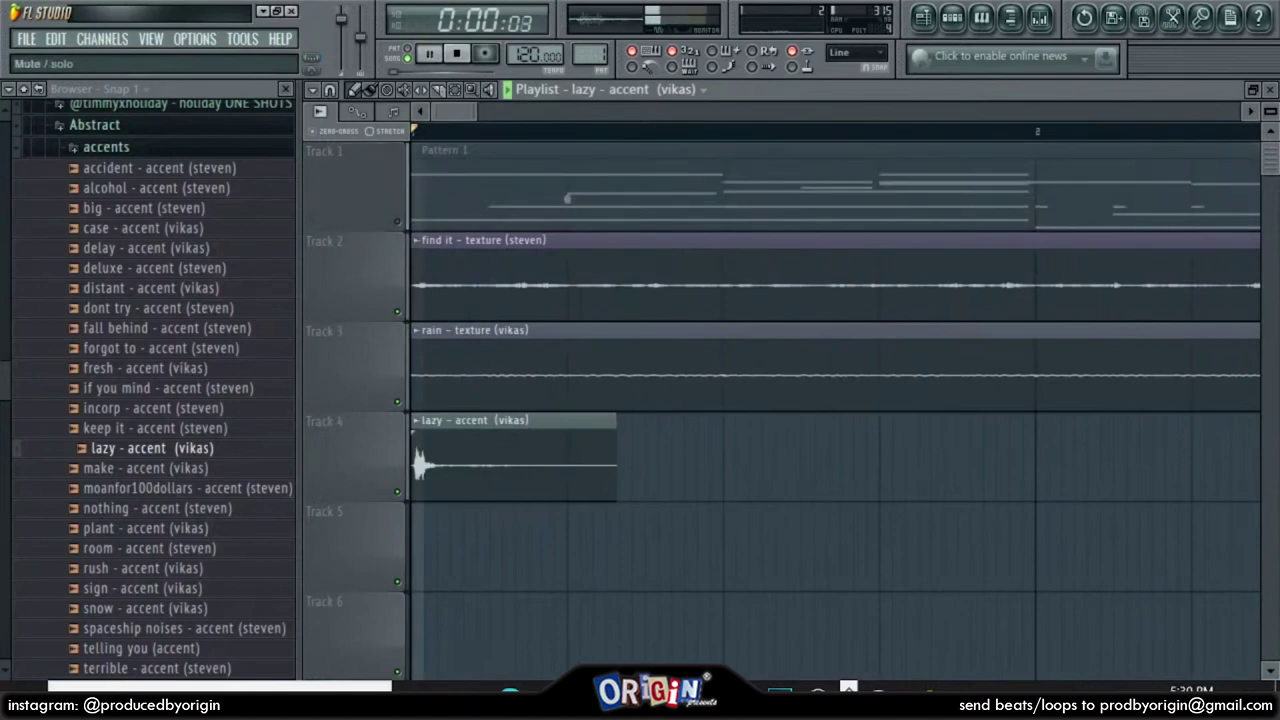
Re-place the lazy - accent (vikas) clip at the start of Track 4 and add another on beat 2 of Track 5
right_click(414, 432)
key(space)
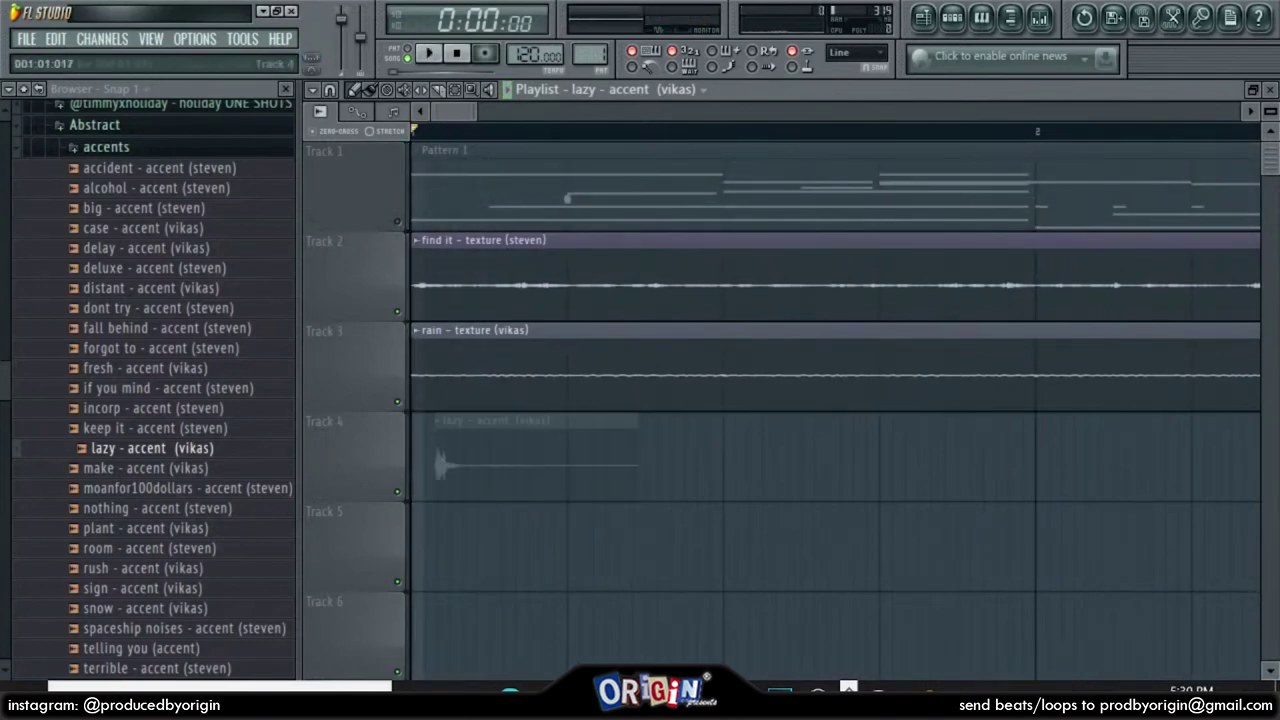
click(418, 450)
key(space)
click(574, 545)
key(space)
key(space)
key(space)
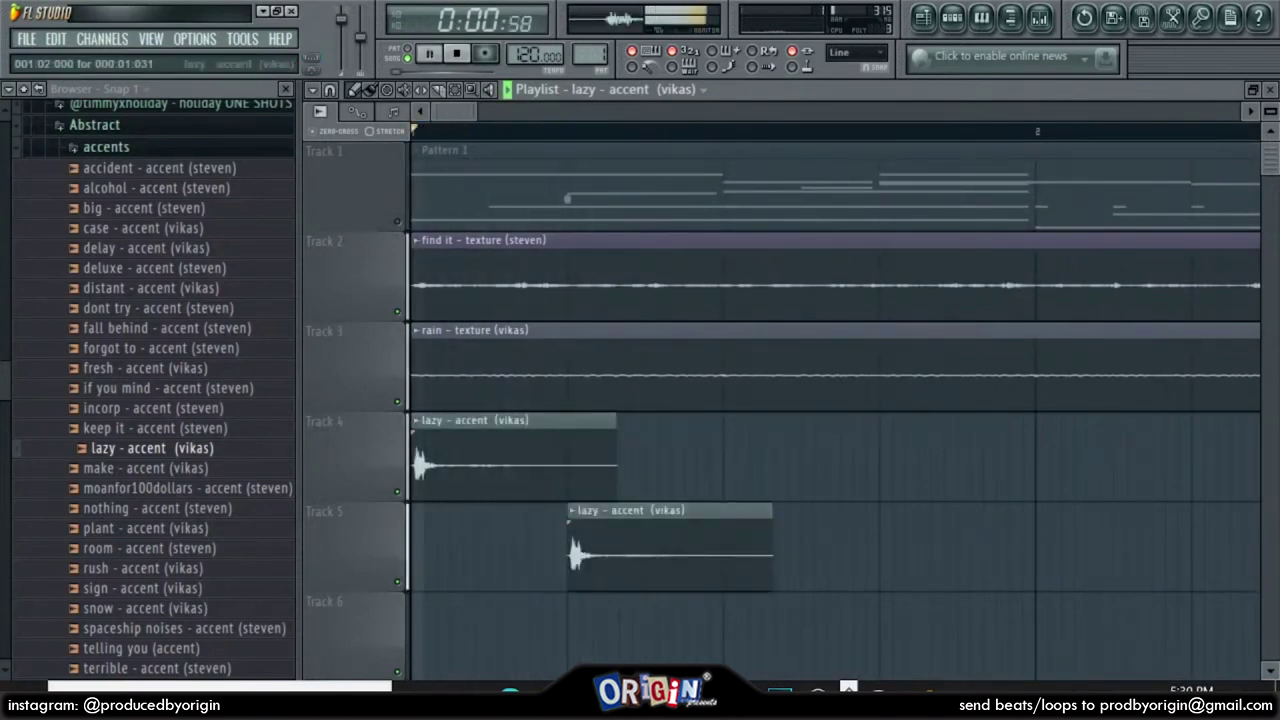
Place a third lazy - accent (vikas) clip on Track 6, half a beat after the Track 5 clip, and check it with playback
scroll(835, 400, down, 2)
scroll(613, 400, up, 2)
click(600, 460)
key(space)
drag(608, 460, 715, 460)
key(space)
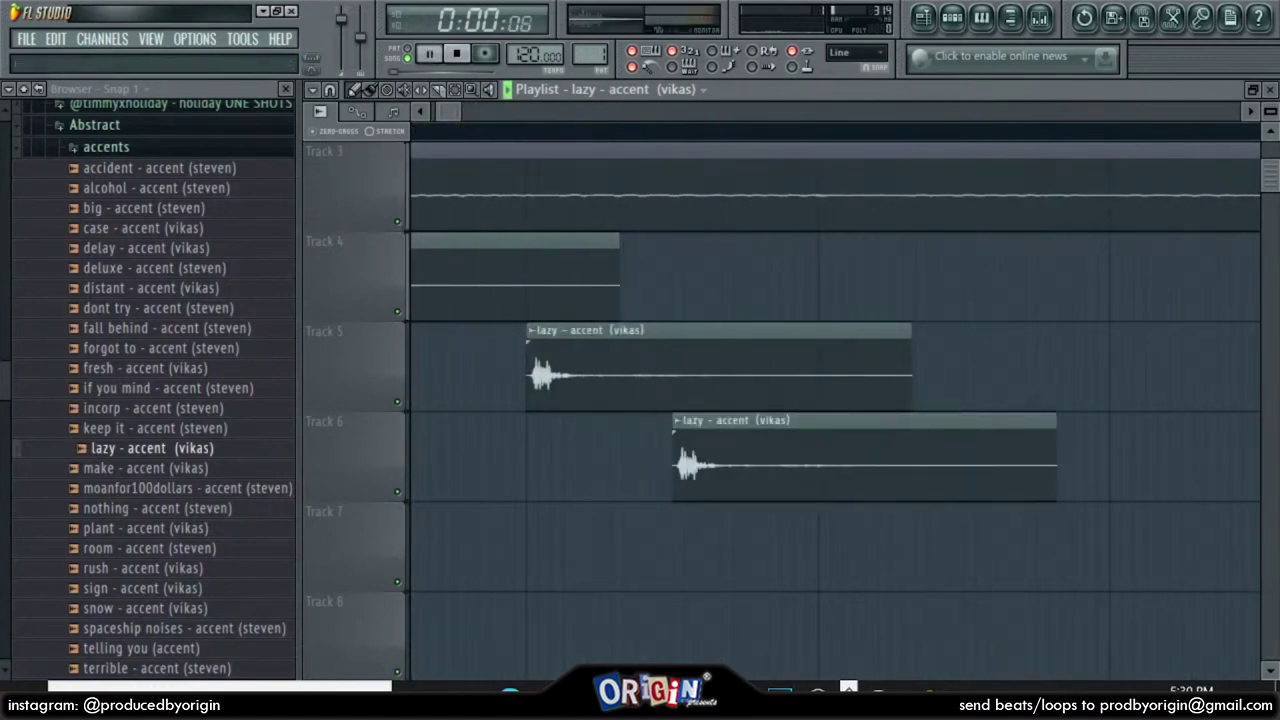
key(space)
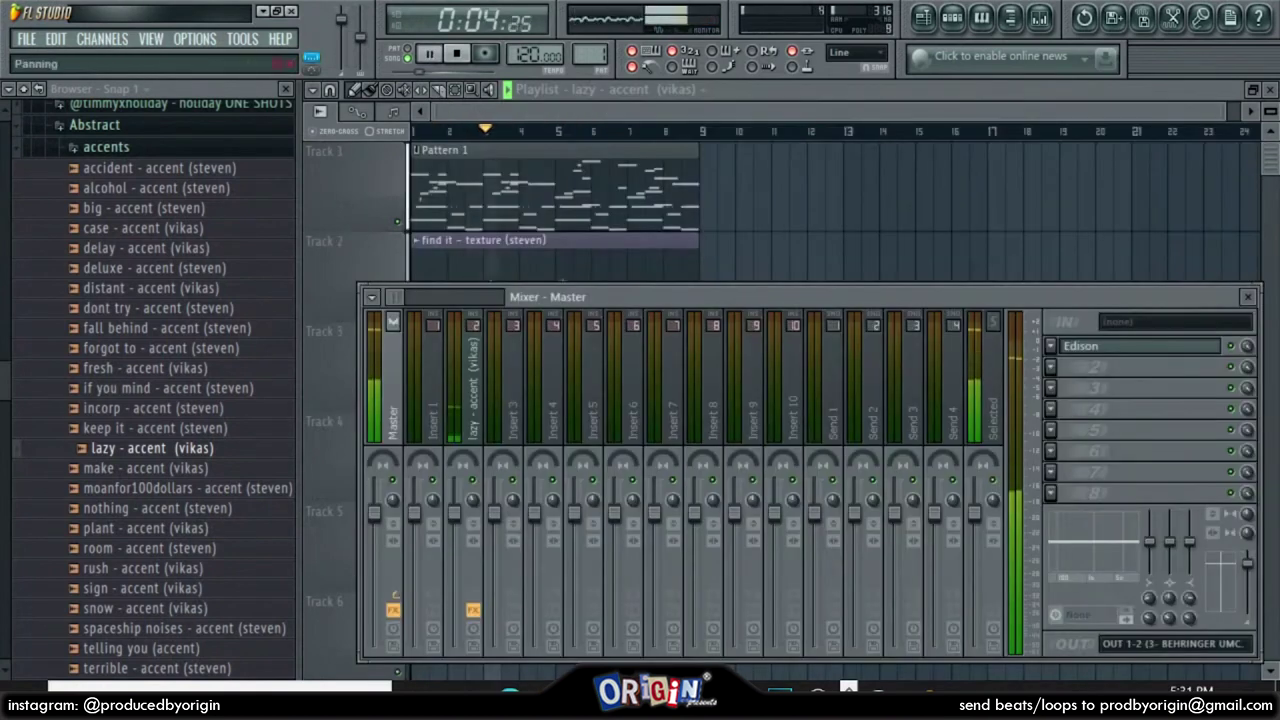
Open Edison on the Master mixer track, return to the playlist and remove the stray untitled_Master_26 clip near bar 13
click(1122, 346)
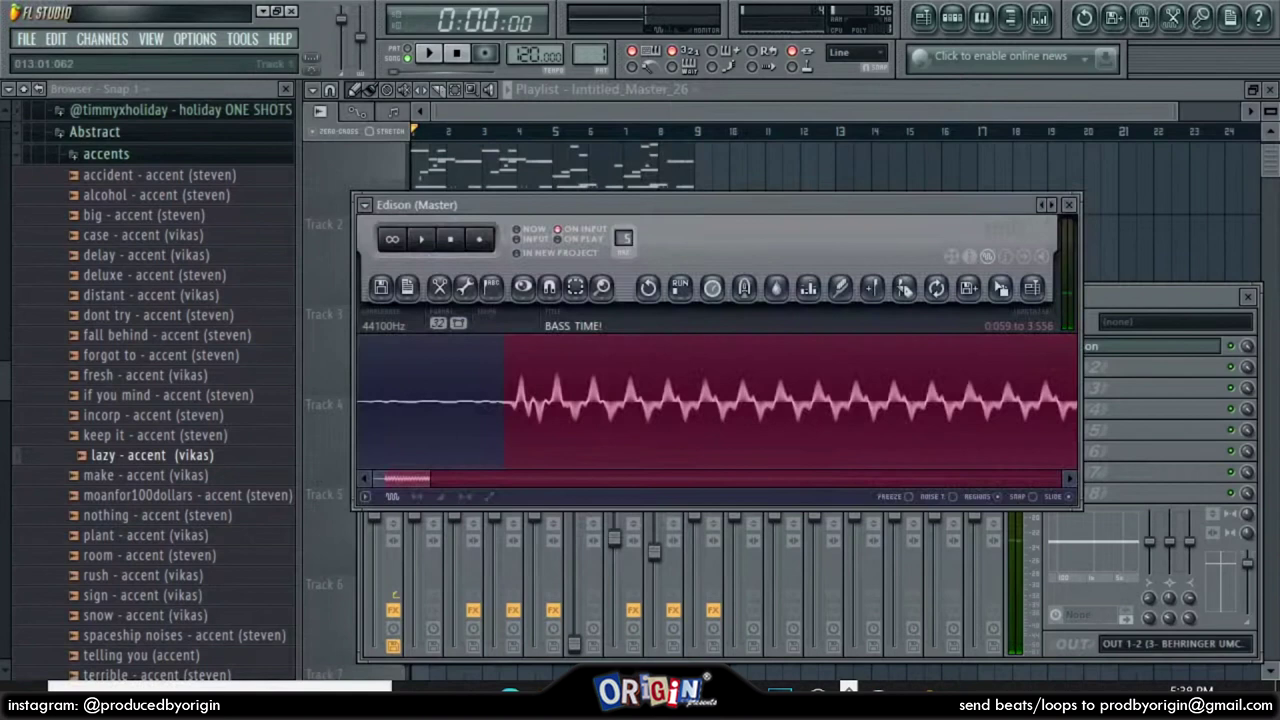
click(842, 166)
right_click(842, 166)
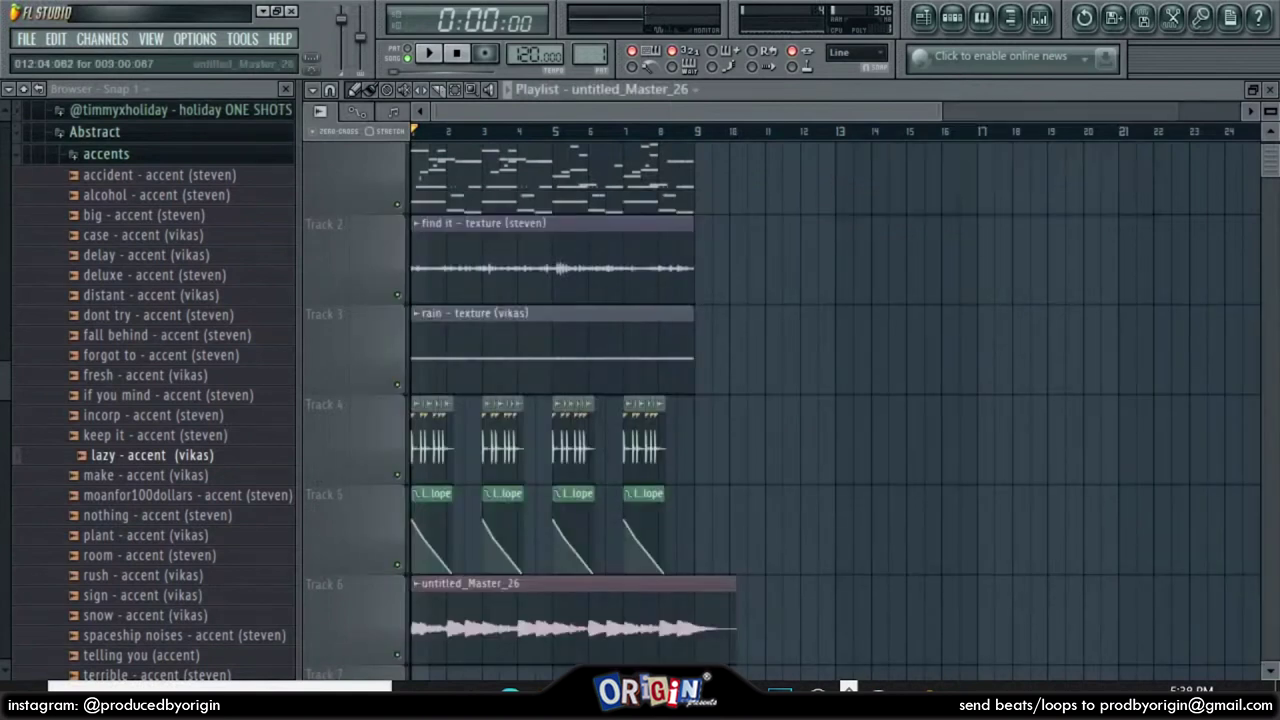
Solo Track 6 and trim the end of the untitled_Master_26 clip to the bar 9 line
right_click(397, 655)
key(space)
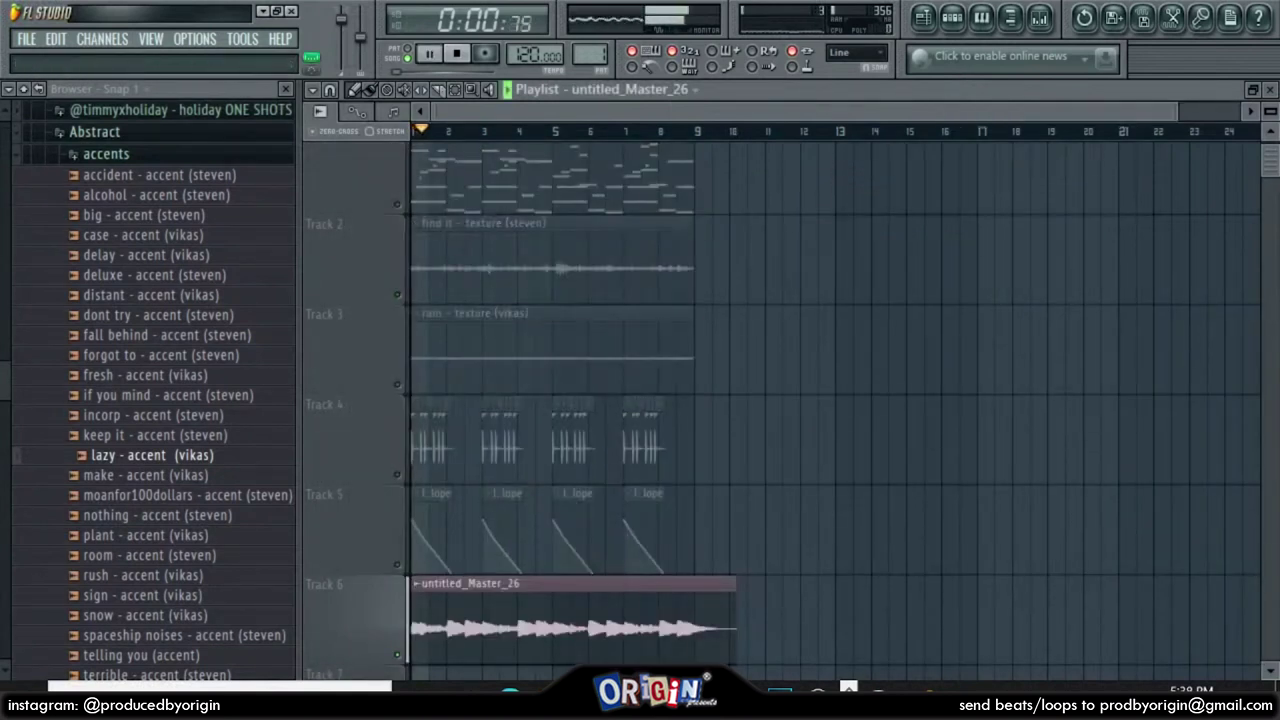
scroll(706, 352, up, 10)
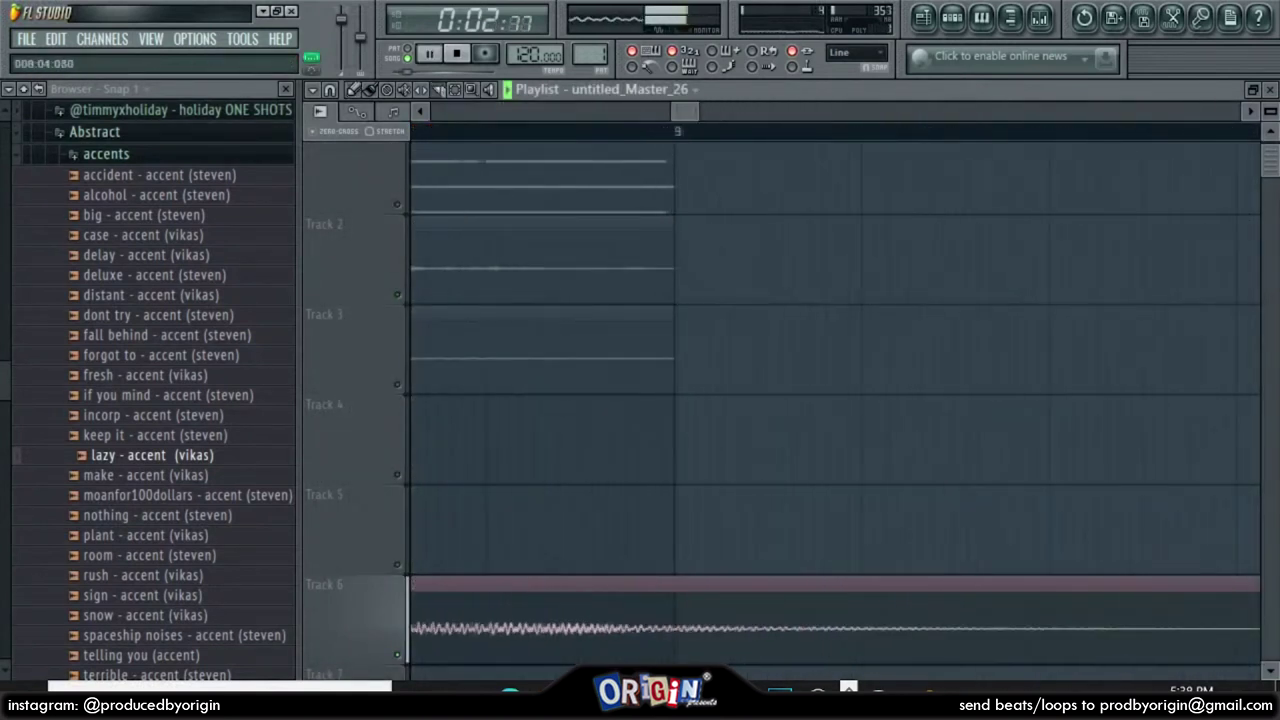
scroll(706, 352, down, 3)
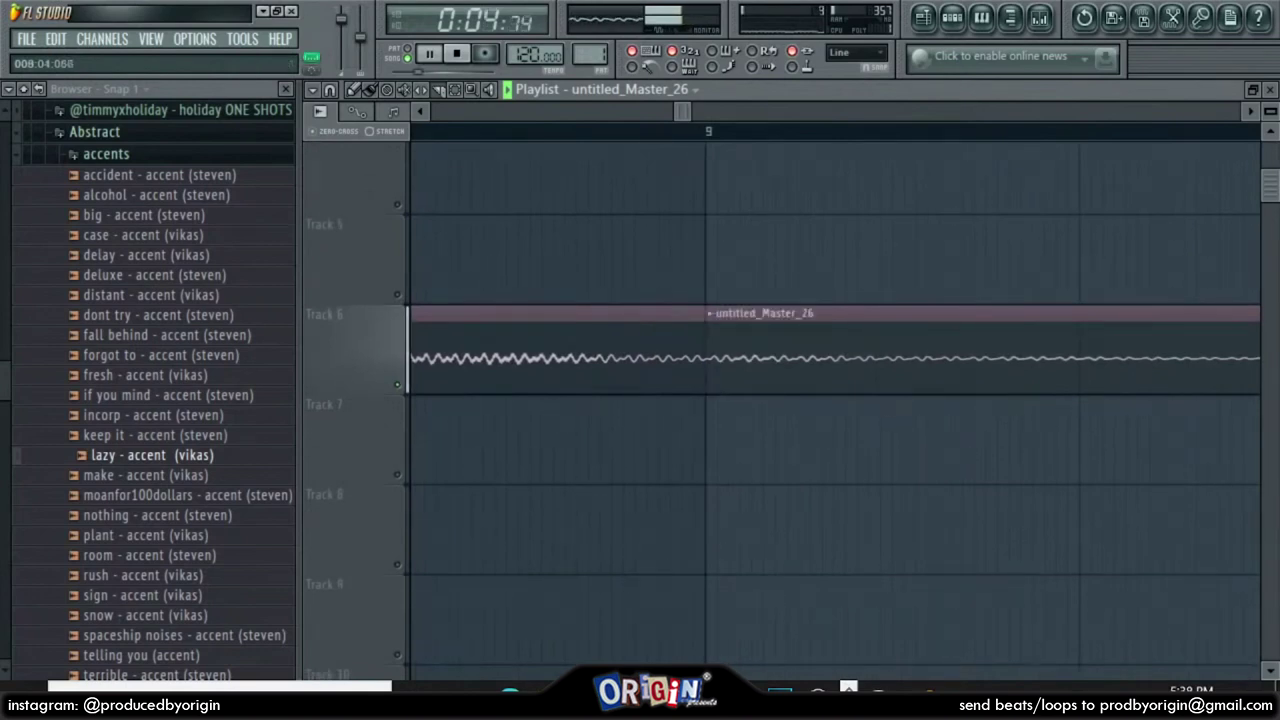
right_click(950, 352)
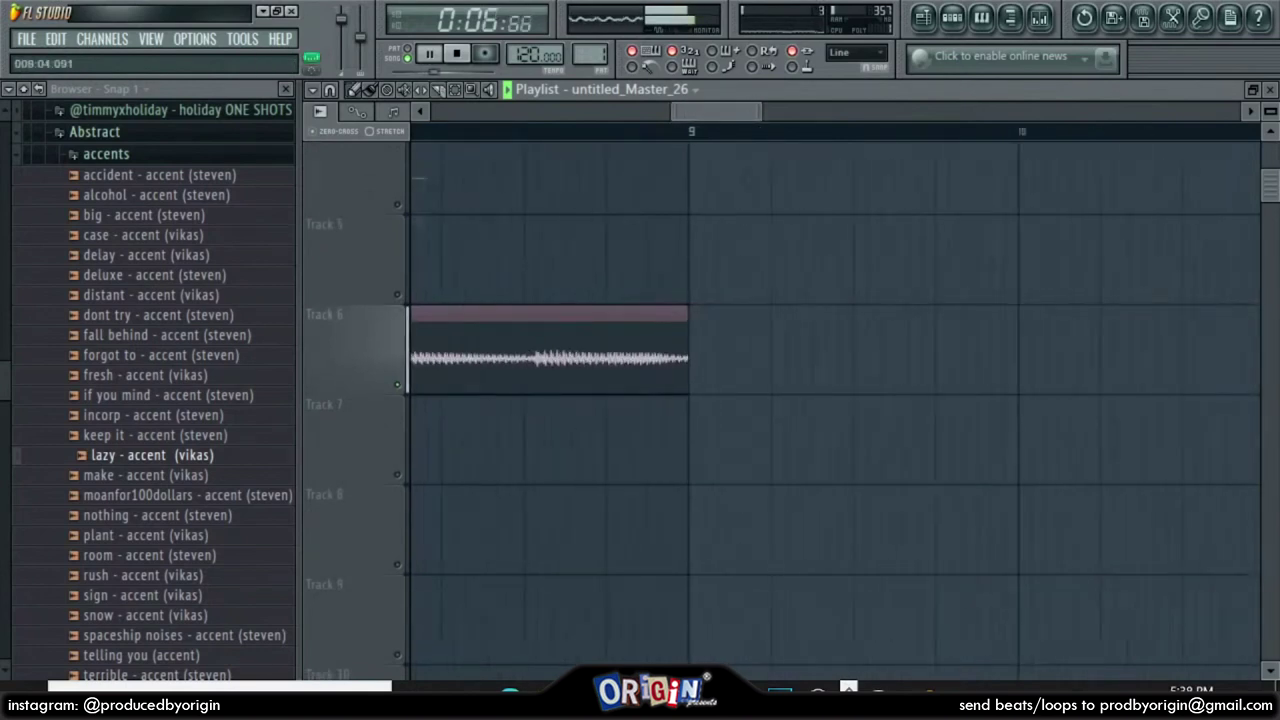
scroll(706, 352, down, 10)
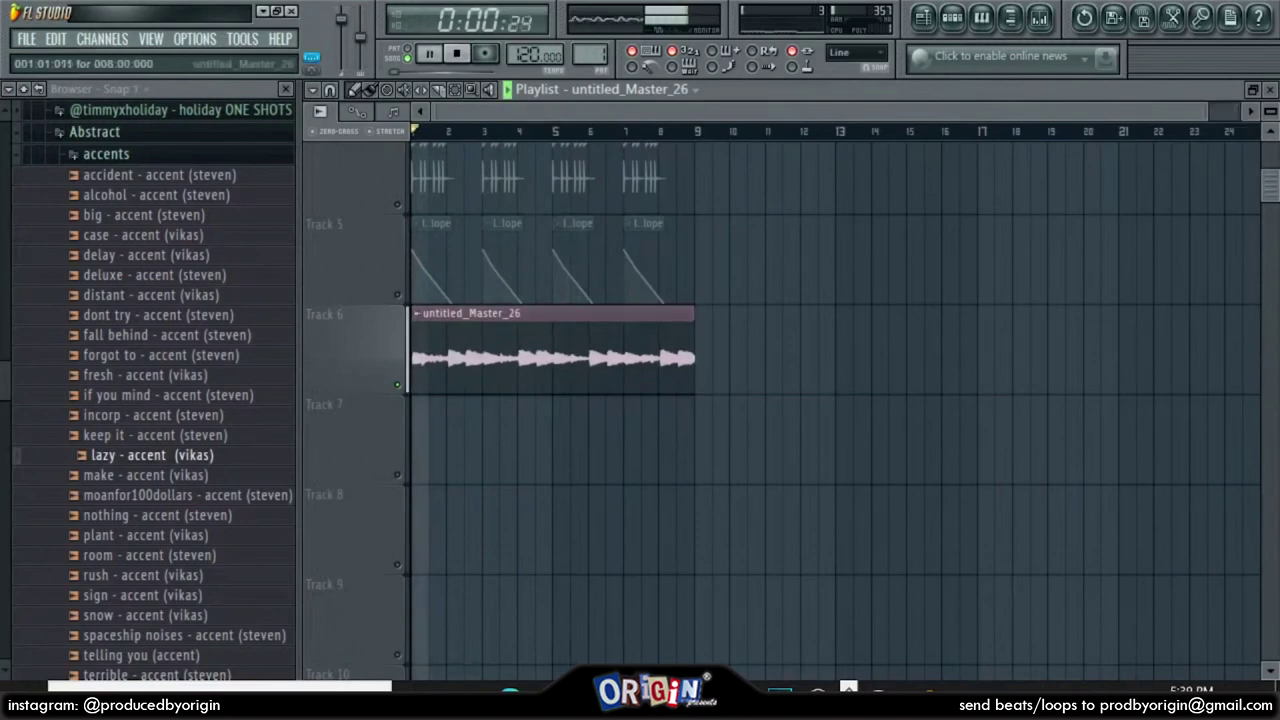
Lower the time-stretching pitch of the untitled_Master_26 sample to about -220 cents and check it with playback
double_click(470, 350)
key(space)
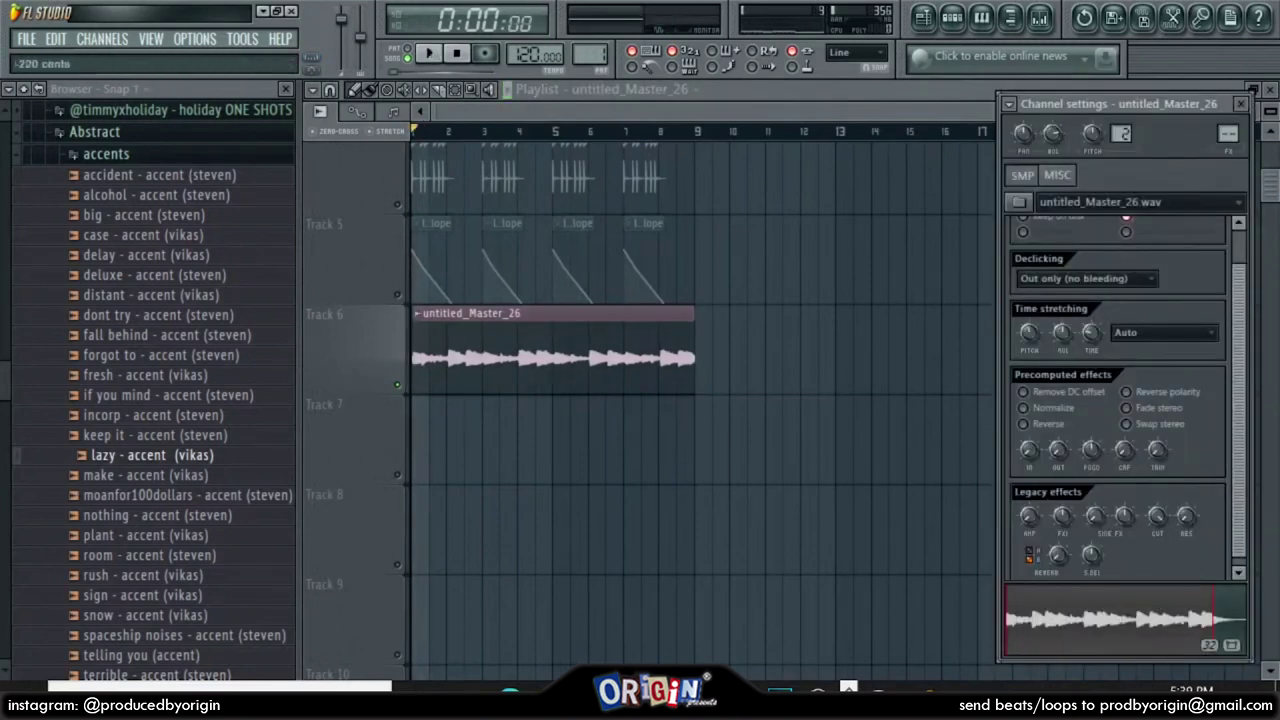
key(space)
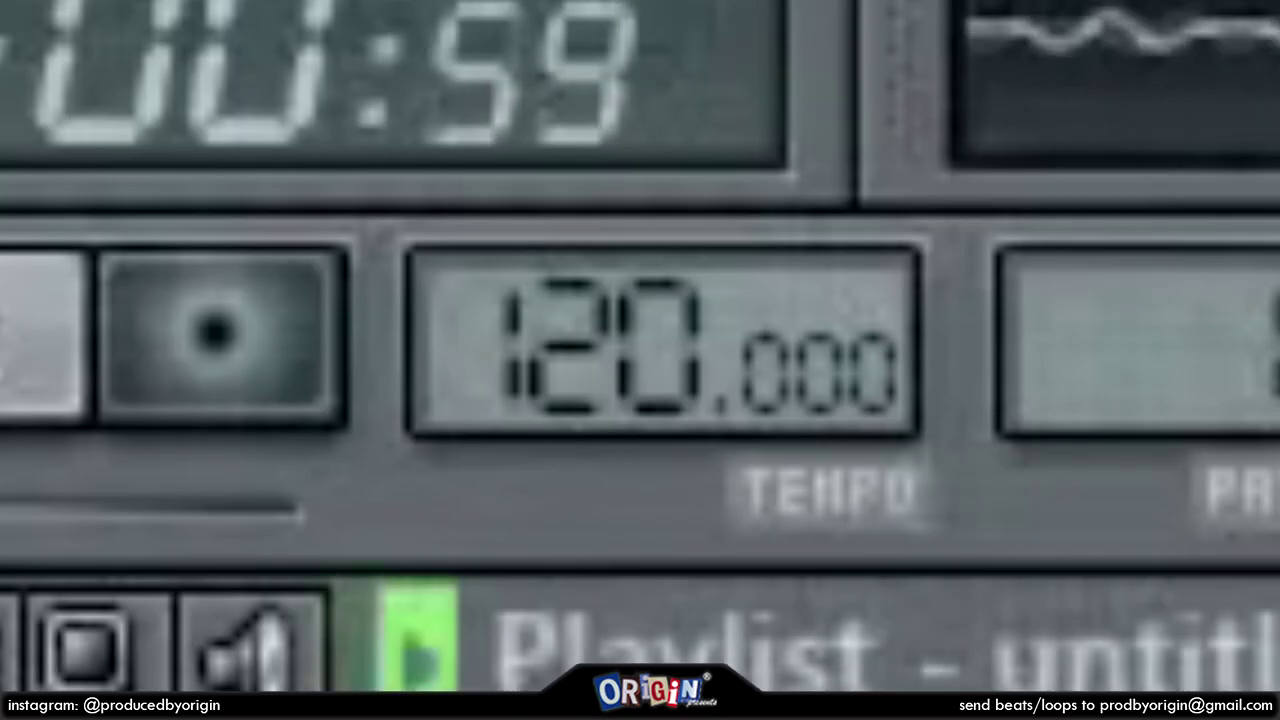
key(space)
key(space)
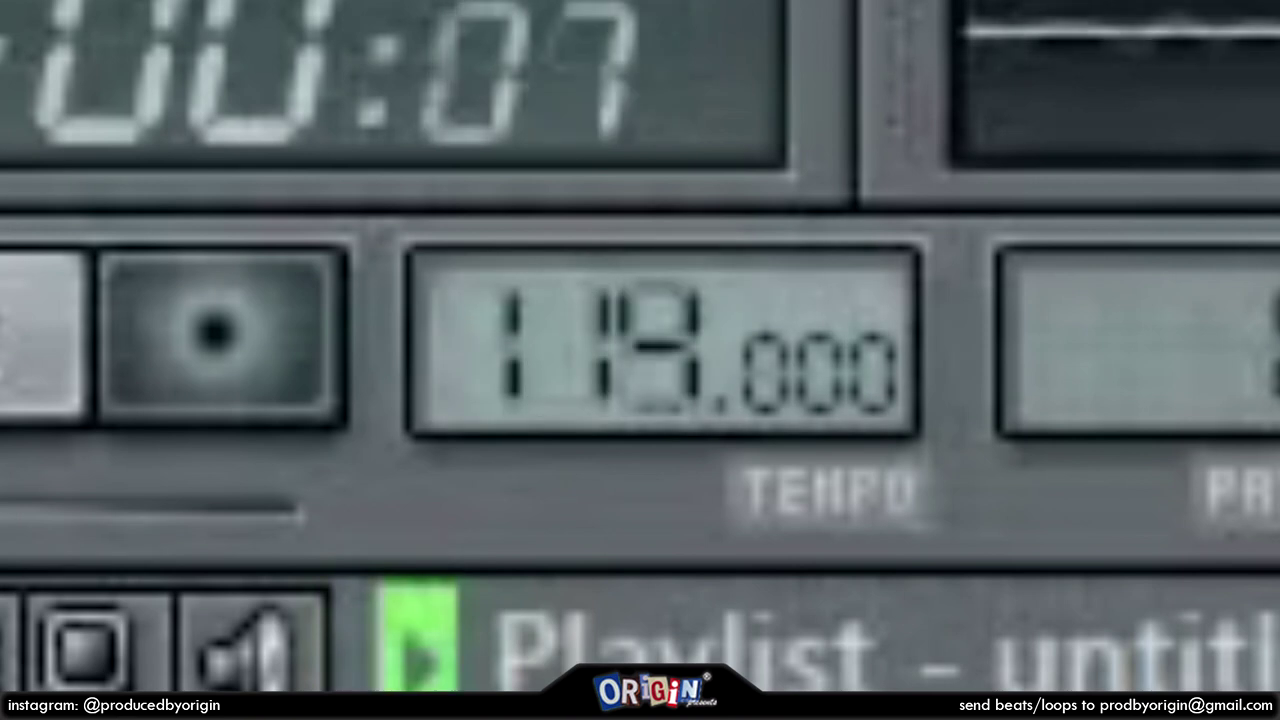
Set the project tempo to 100 BPM and restretch all channels
drag(605, 345, 605, 497)
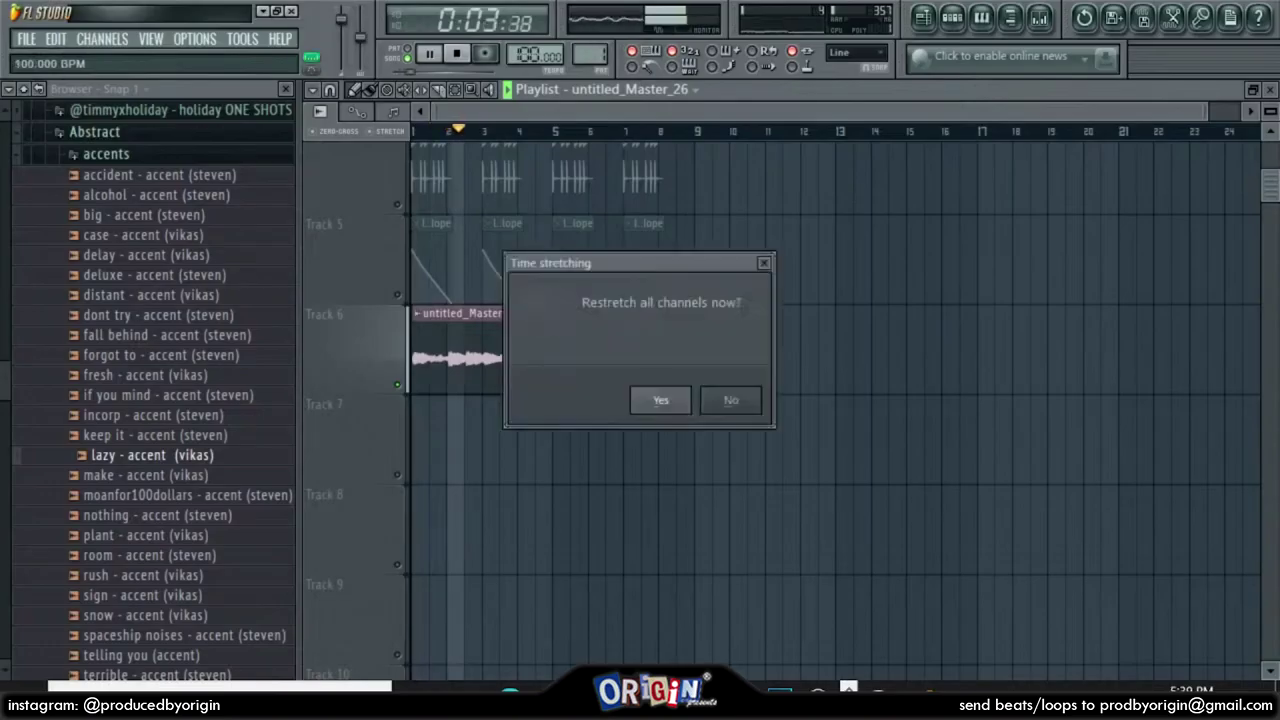
key(Return)
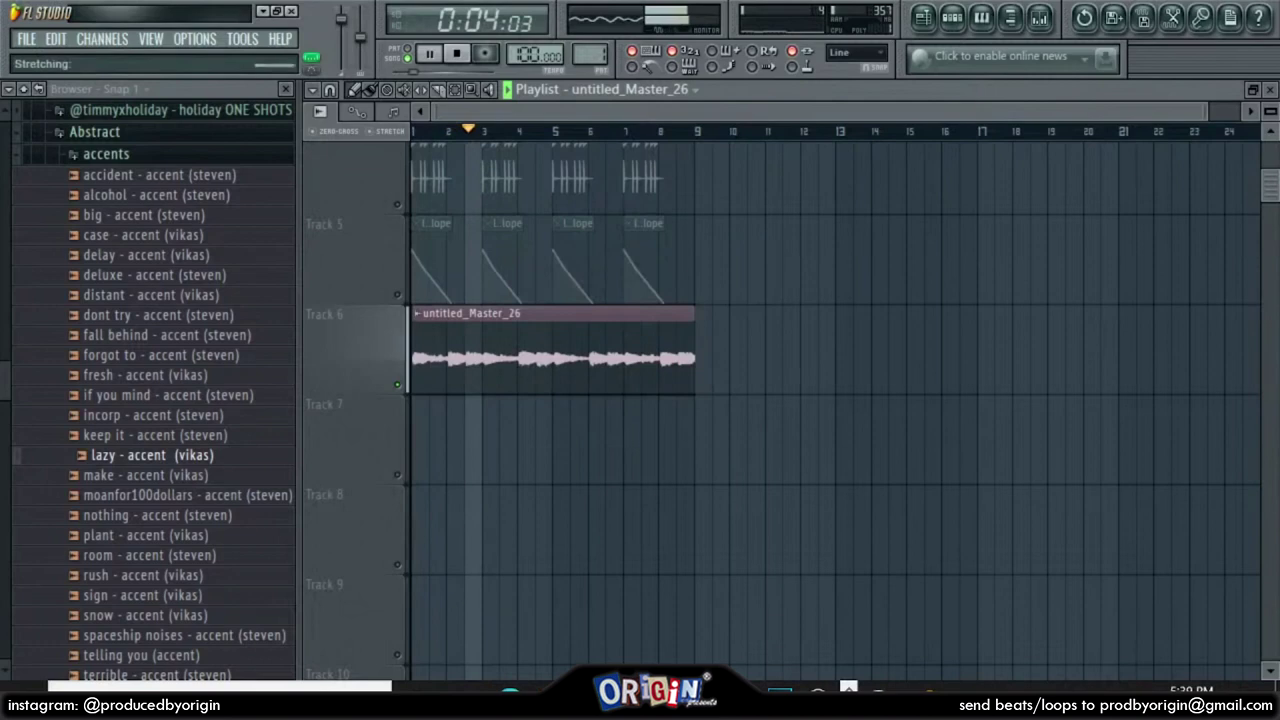
click(870, 350)
right_click(878, 350)
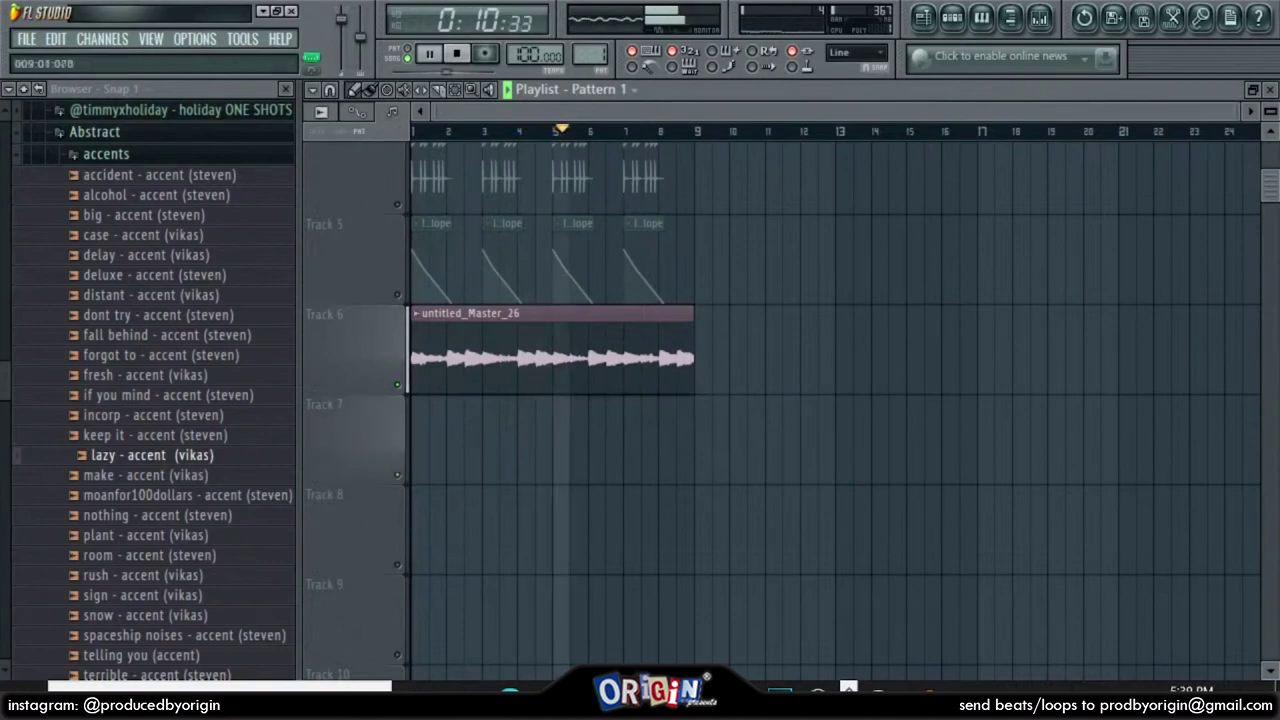
Switch to Pattern 2 and place a clip of it at the start of Track 7
drag(446, 350, 418, 440)
click(960, 440)
right_click(962, 440)
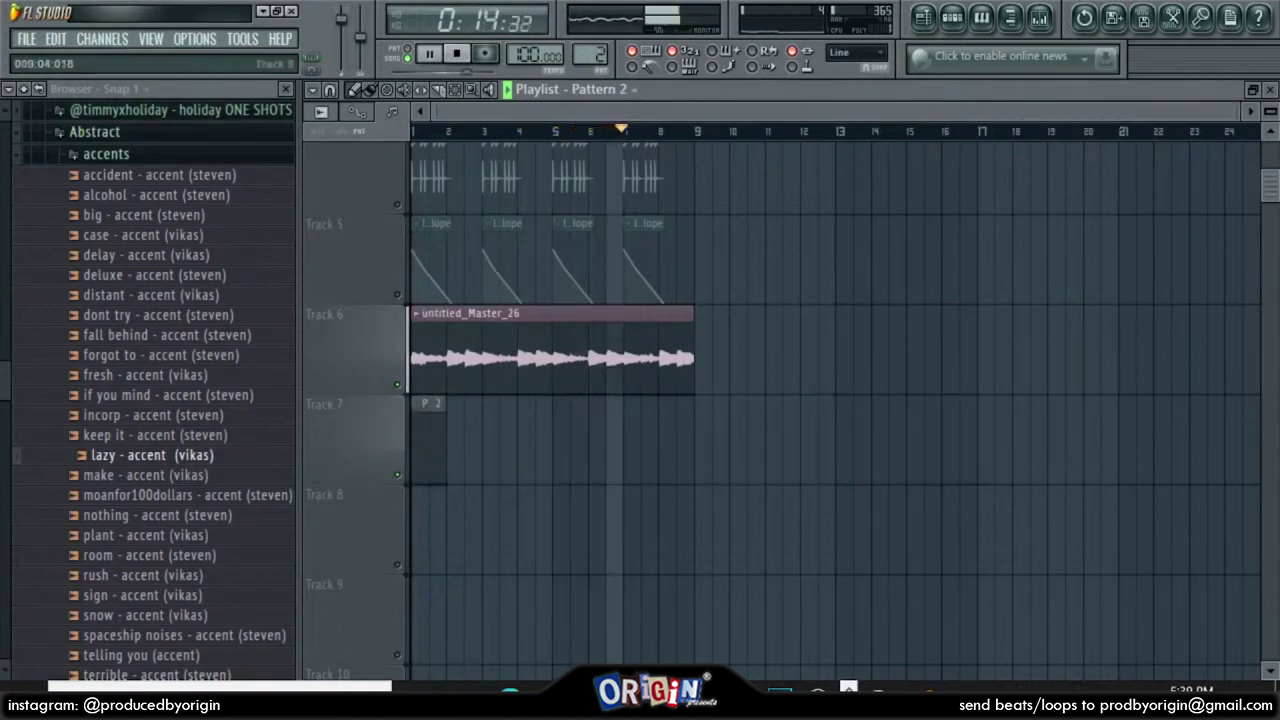
Lower the time-stretching pitch of the untitled_Master_26 sample further and return to the playlist
double_click(590, 340)
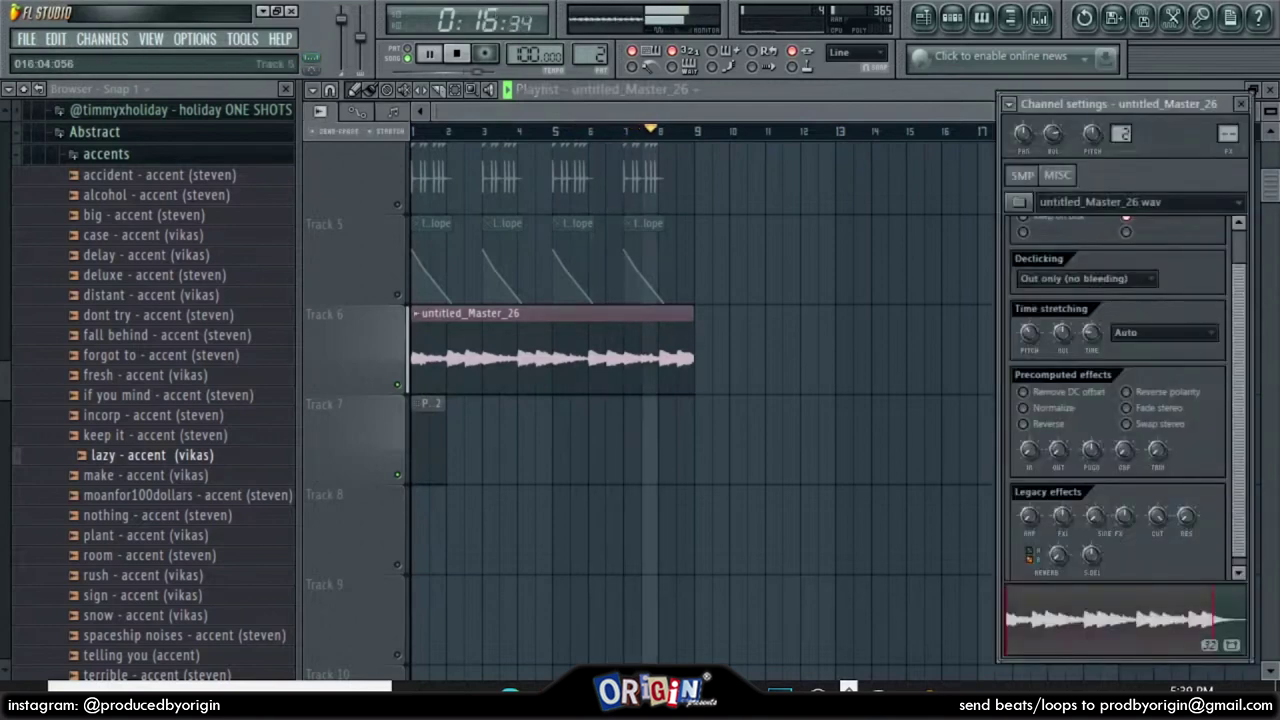
drag(1030, 333, 1030, 345)
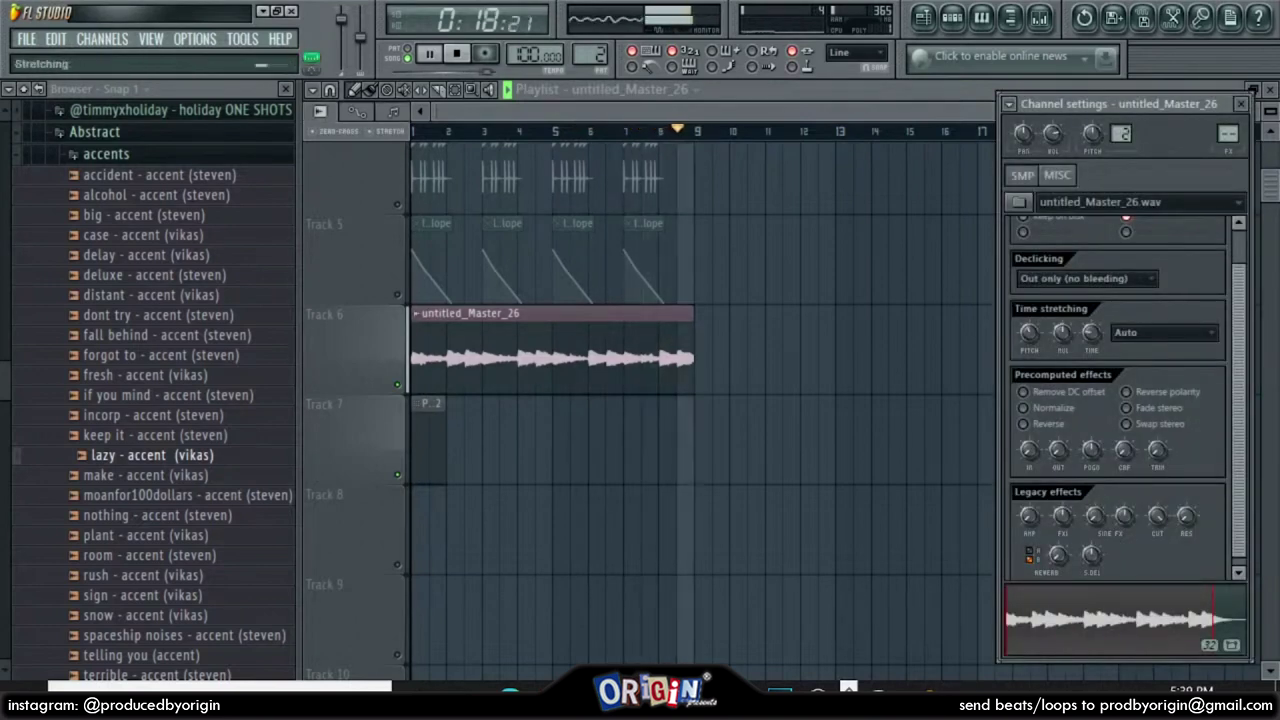
click(868, 350)
right_click(870, 350)
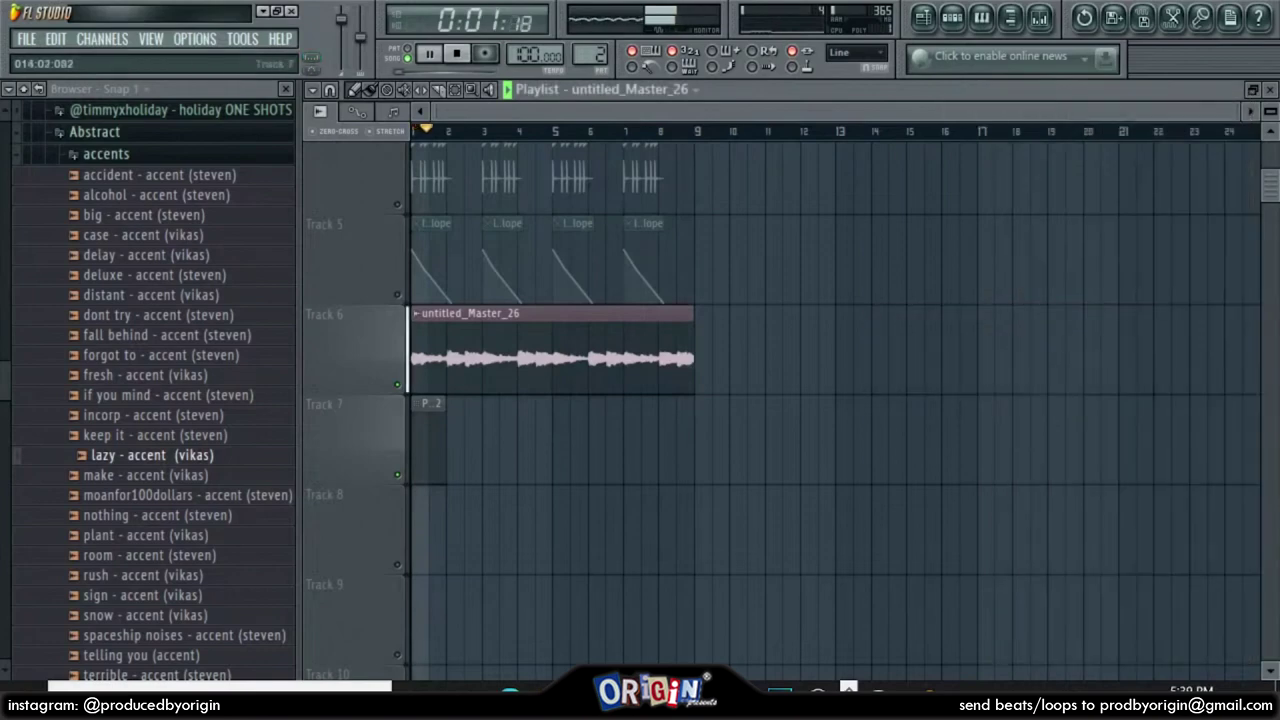
Collapse the Abstract folder in the sample browser
click(94, 131)
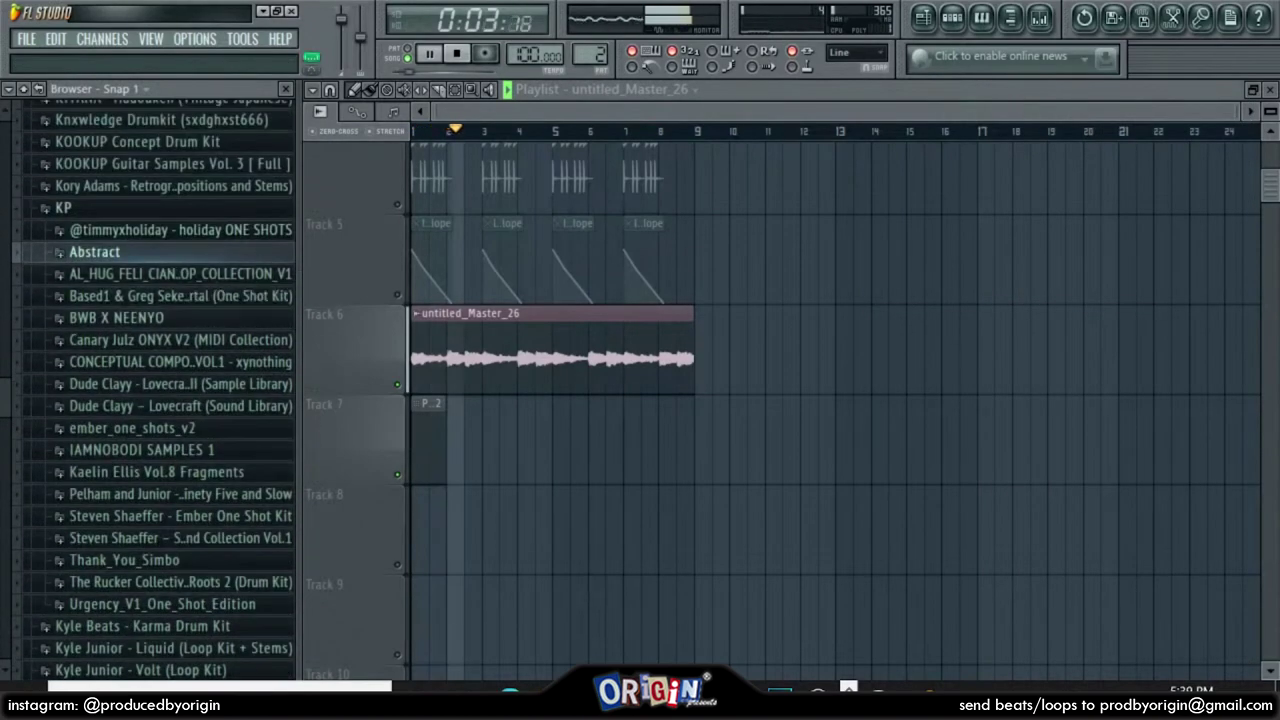
click(862, 350)
right_click(862, 350)
scroll(155, 390, up, 4)
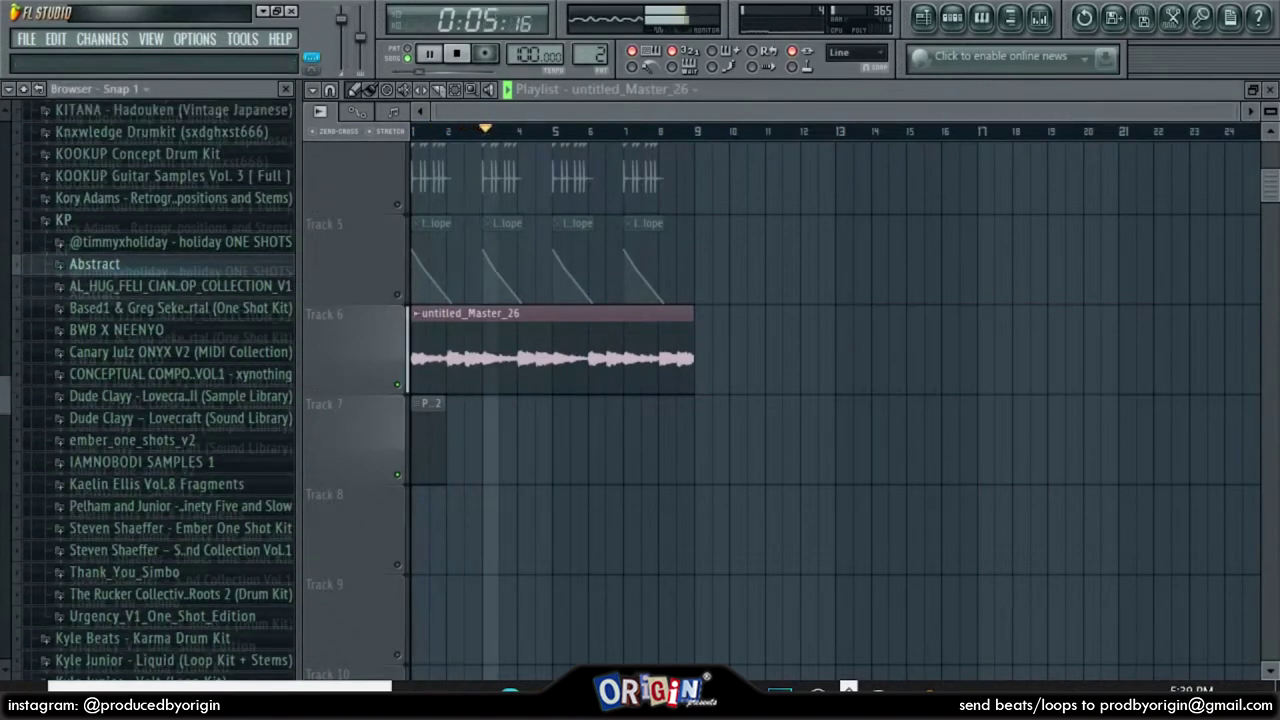
Review the untitled_Master_26 channel settings while replaying the sample from the start
double_click(590, 340)
key(space)
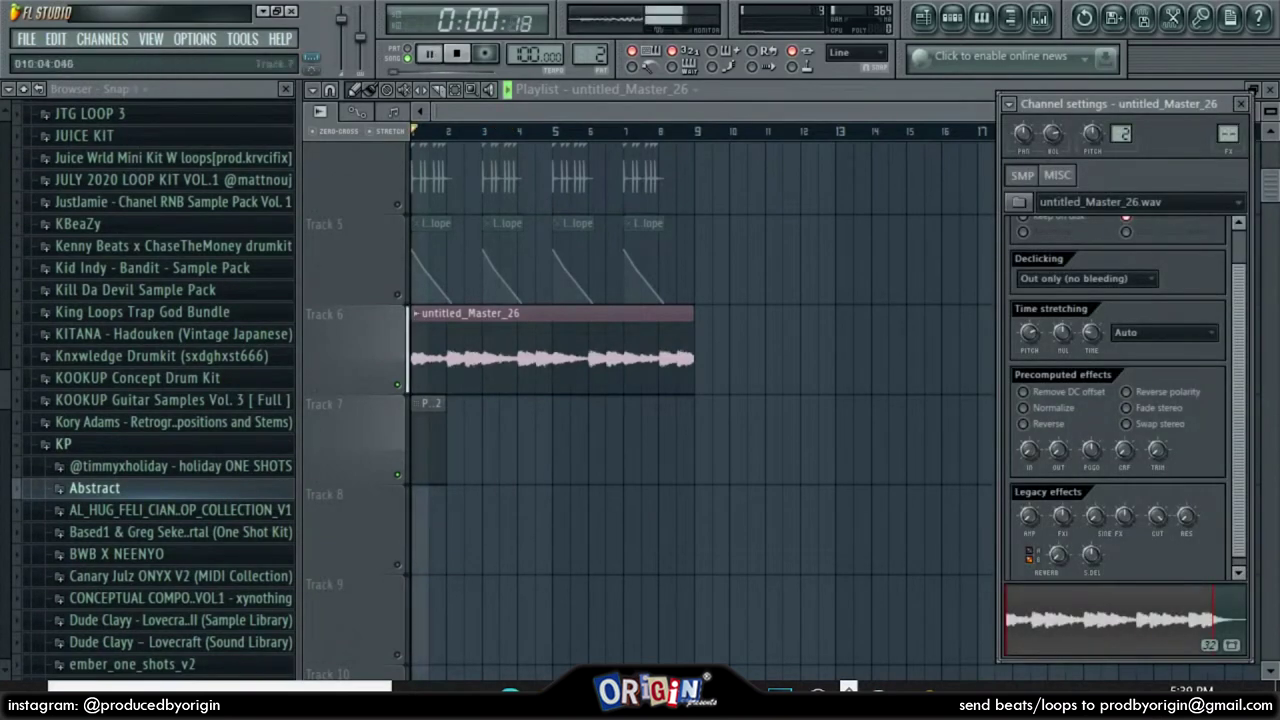
click(772, 440)
right_click(772, 440)
click(745, 528)
right_click(745, 528)
Browse up through the sample pack folders for drum sounds
scroll(155, 390, up, 2)
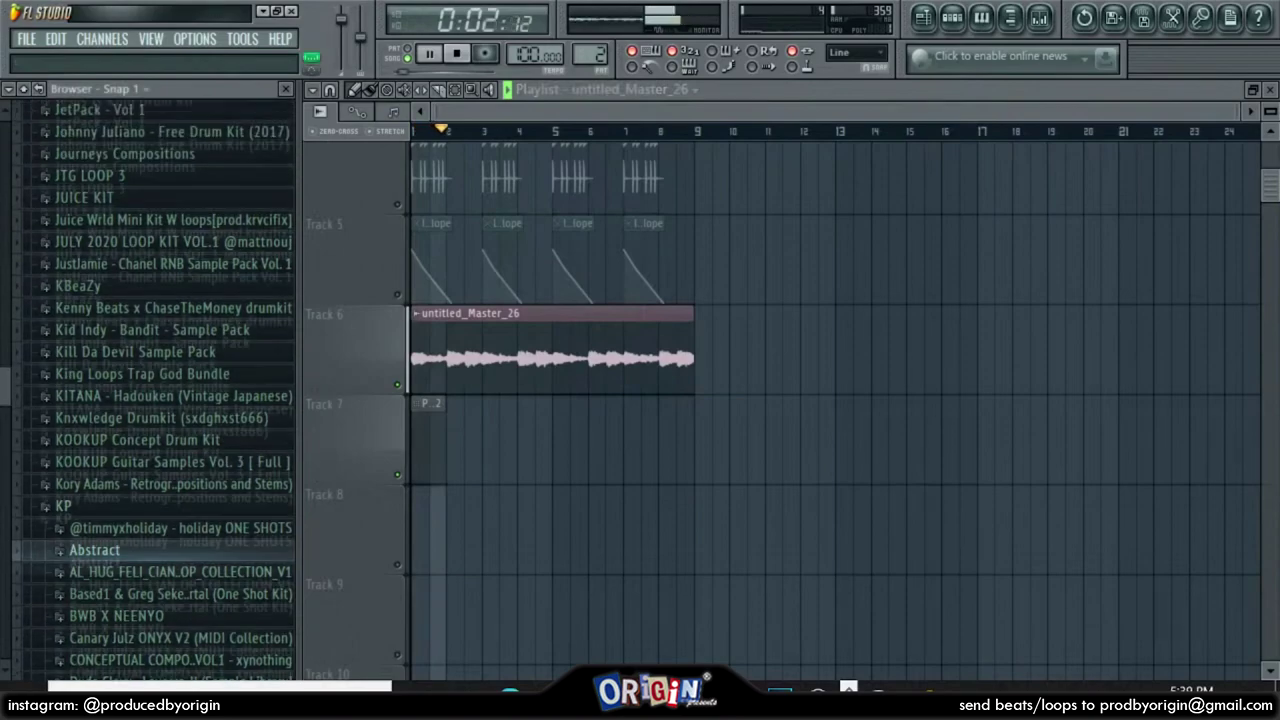
scroll(155, 390, up, 8)
scroll(155, 390, up, 8)
scroll(155, 375, up, 8)
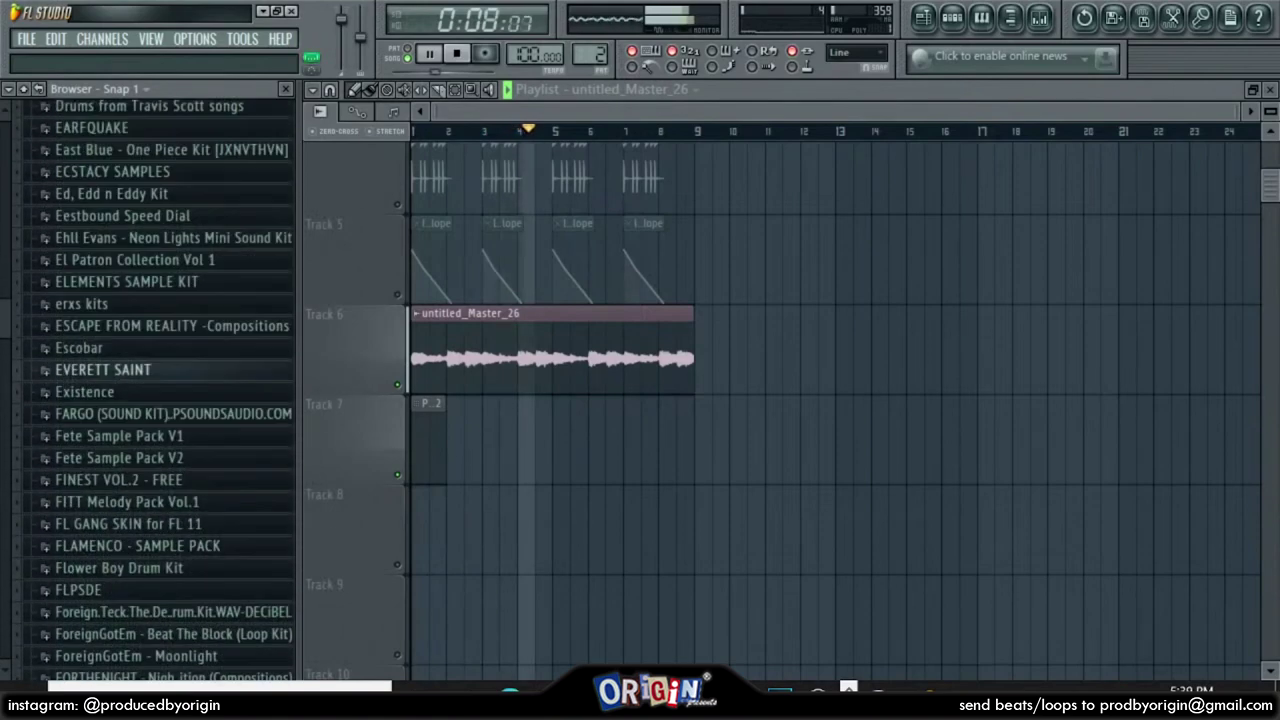
scroll(155, 375, up, 8)
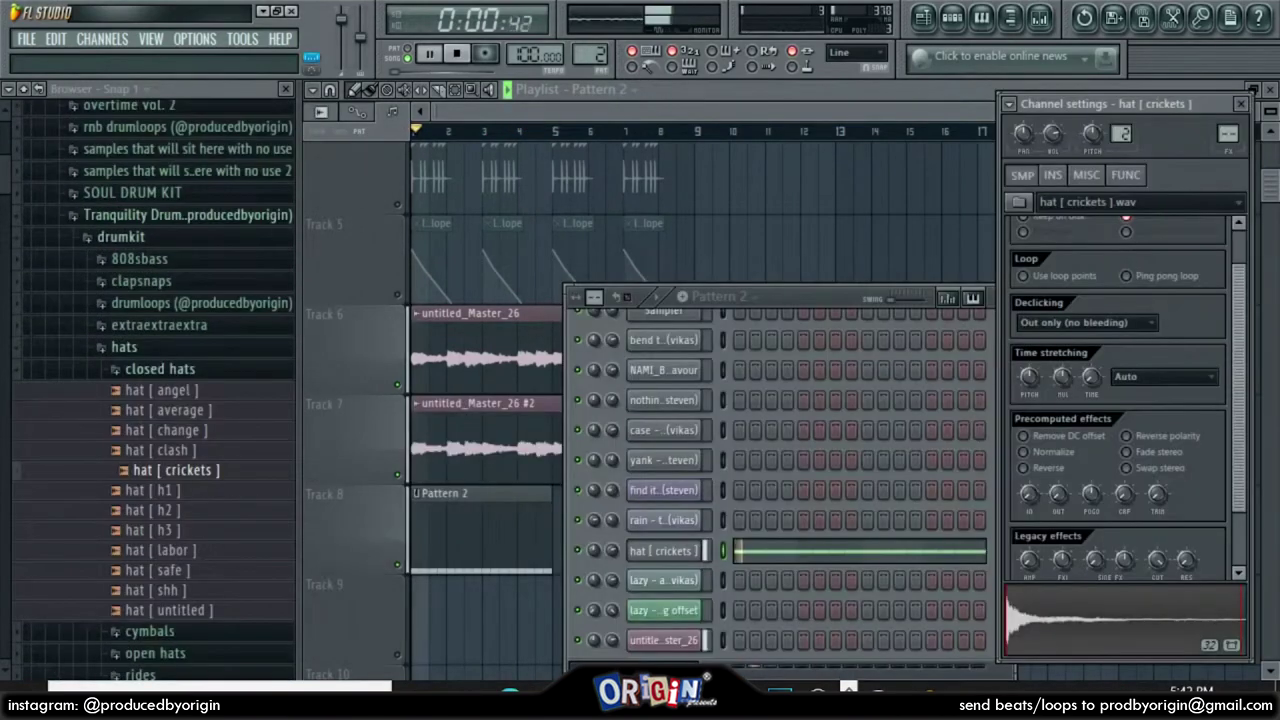
Close the hat [ crickets ] settings and place texture [ ruffles ] from the drumkit's textures folder on Track 9
key(space)
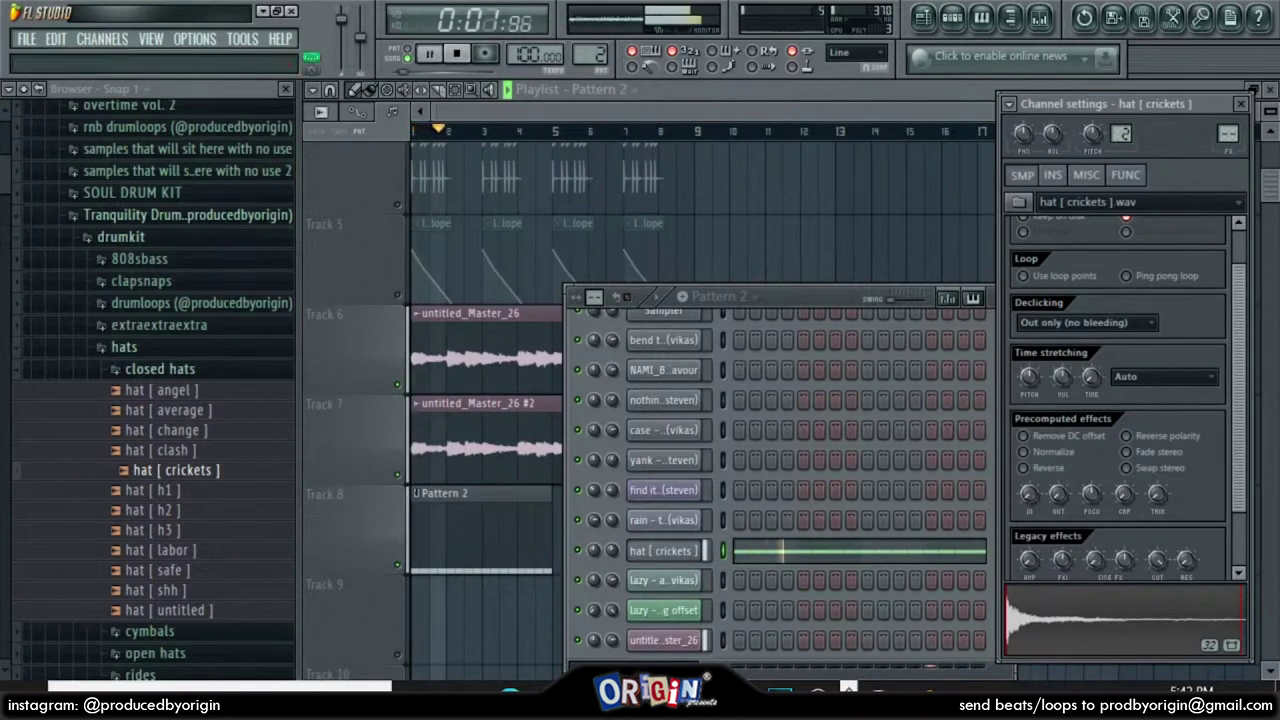
click(1241, 103)
click(124, 347)
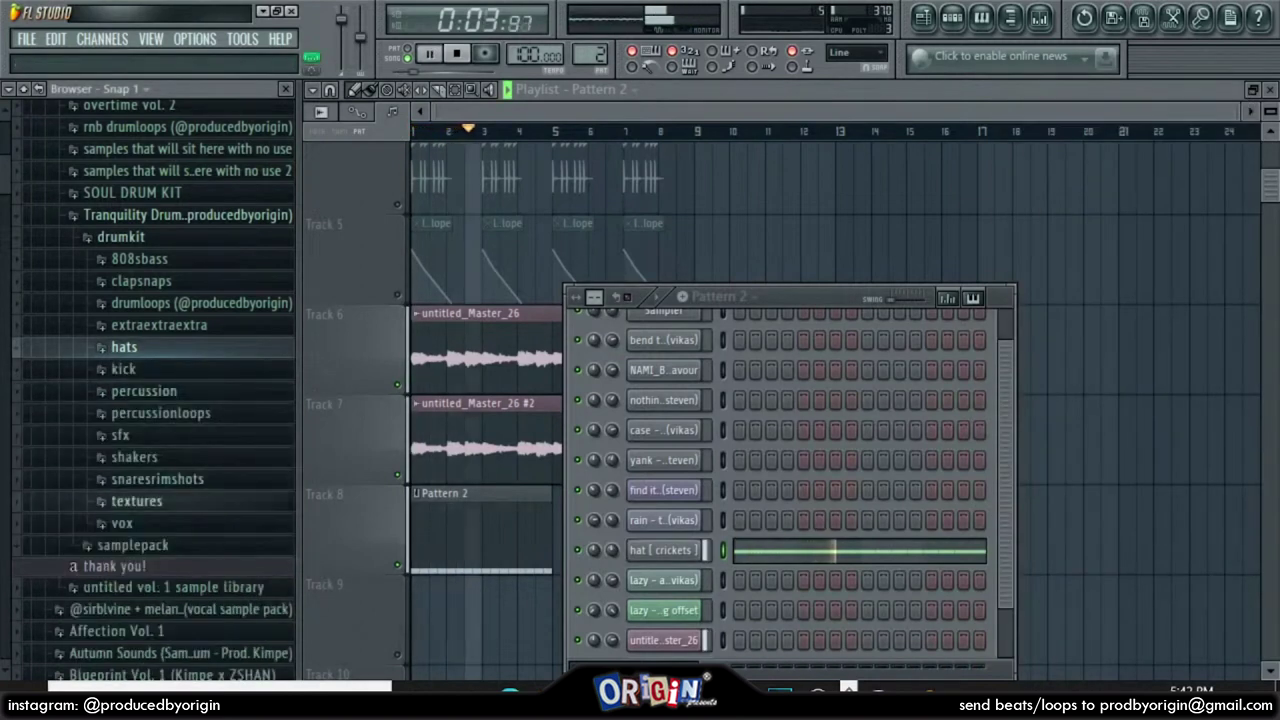
click(137, 501)
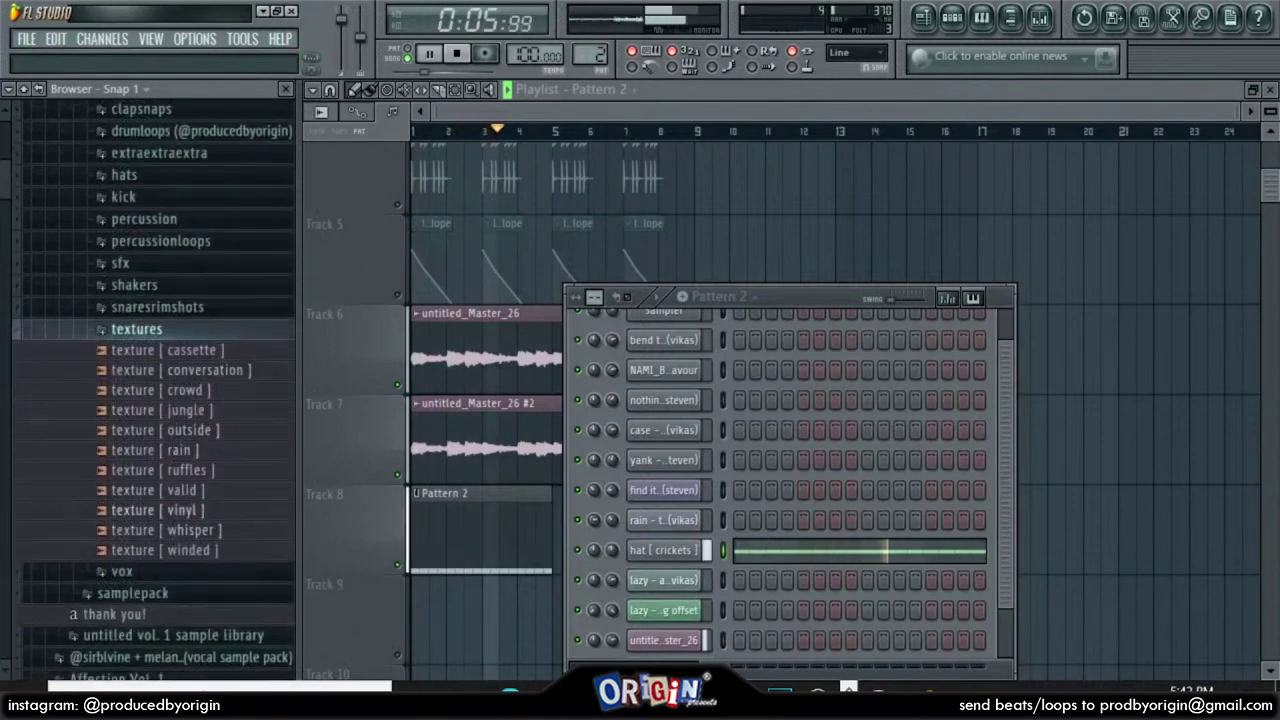
drag(160, 470, 500, 620)
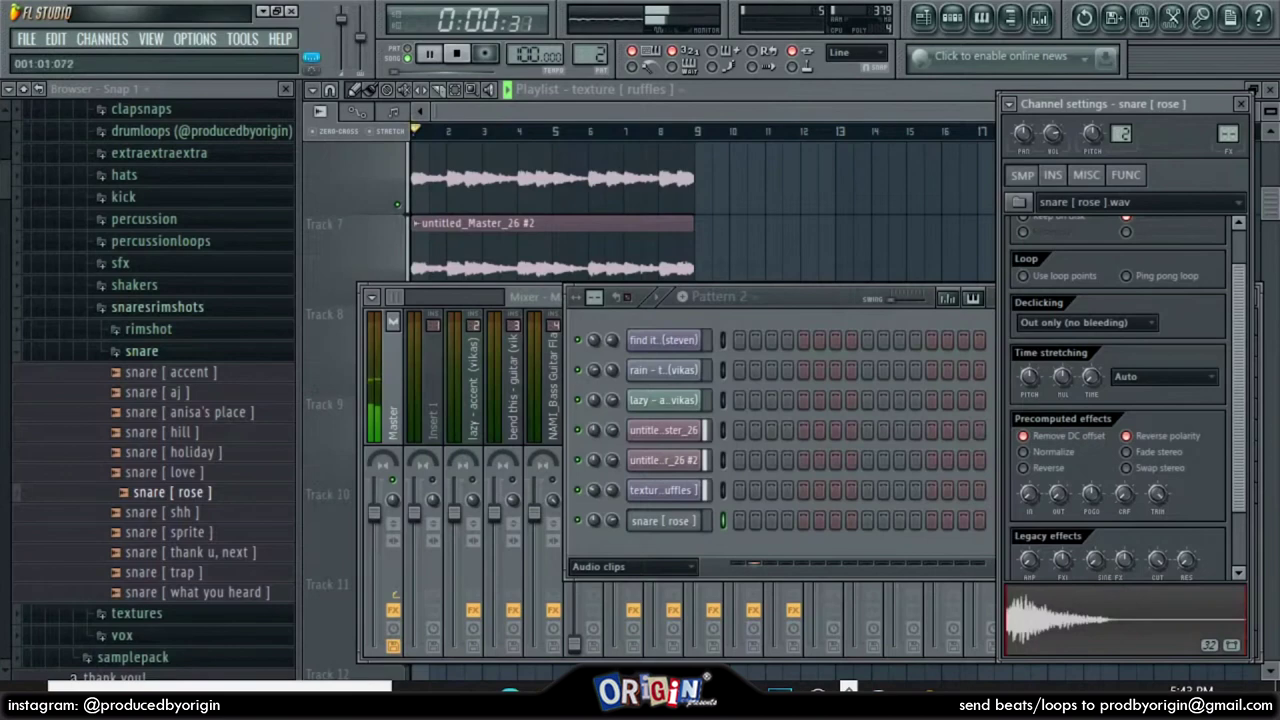
Show all channels in a 32-step grid and place snare [ rose ] hits on steps 9 and 25 of Pattern 2
click(867, 520)
click(663, 520)
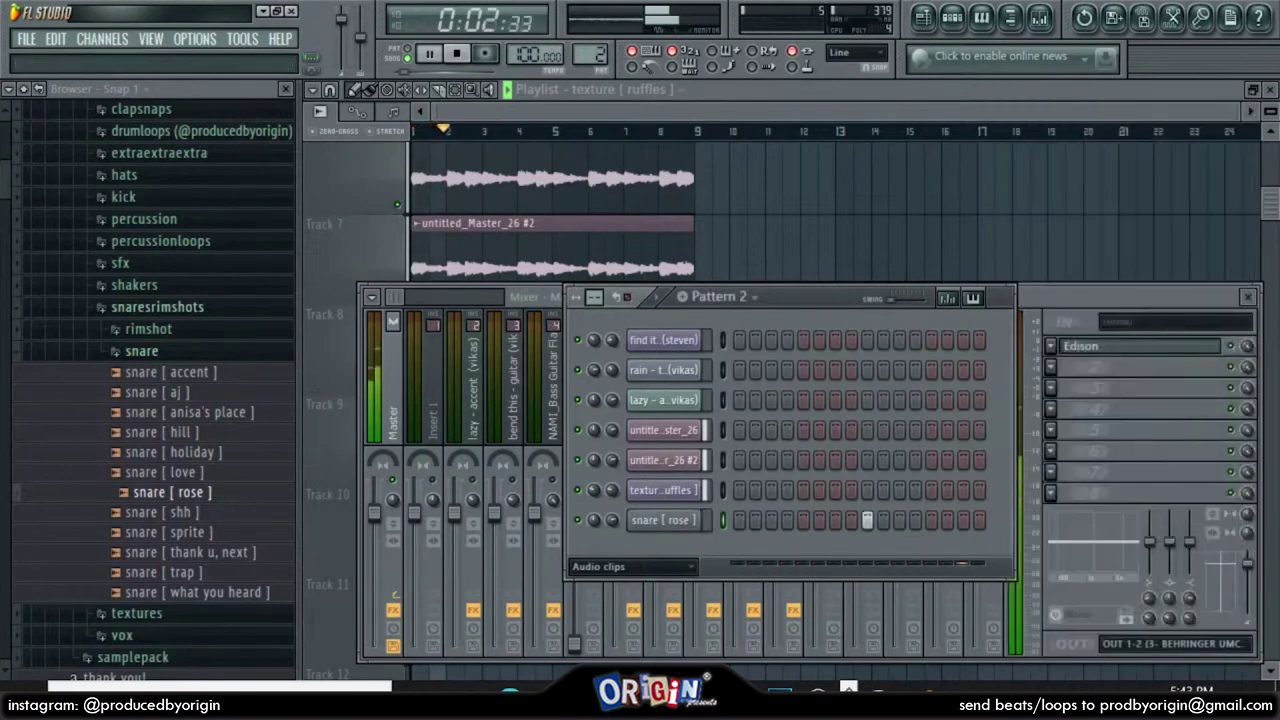
key(Page_Up)
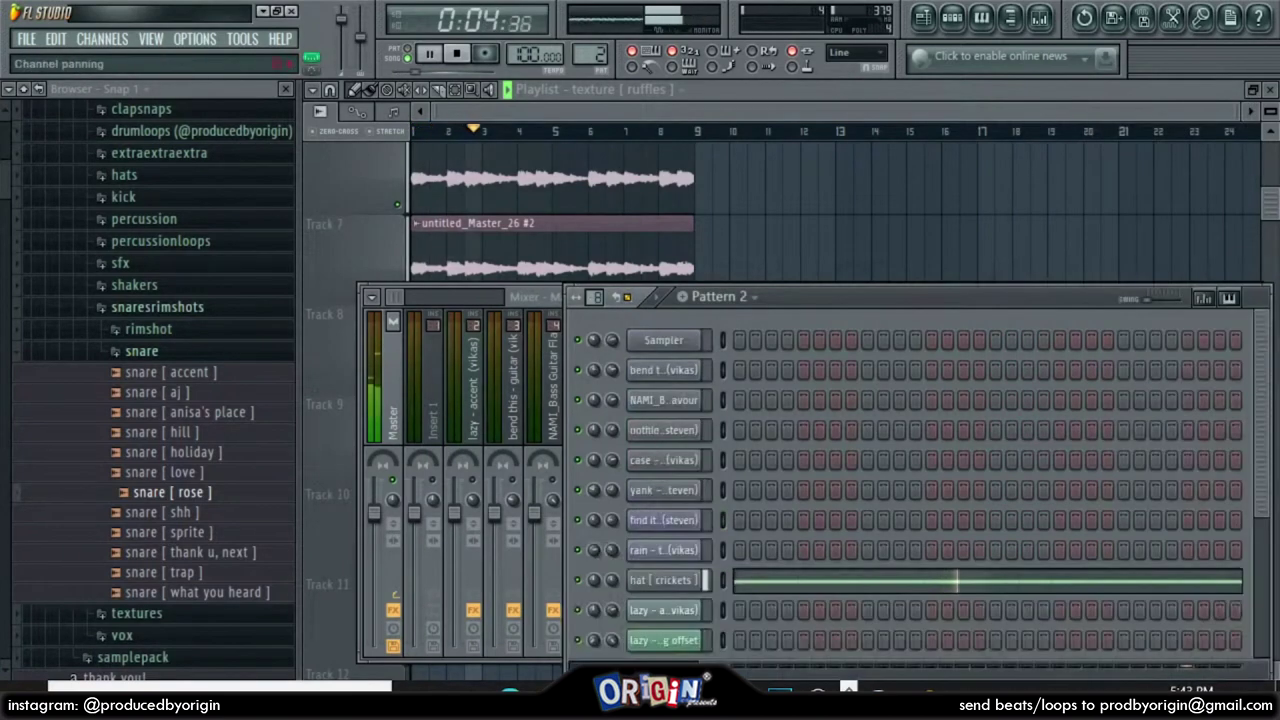
drag(880, 297, 816, 106)
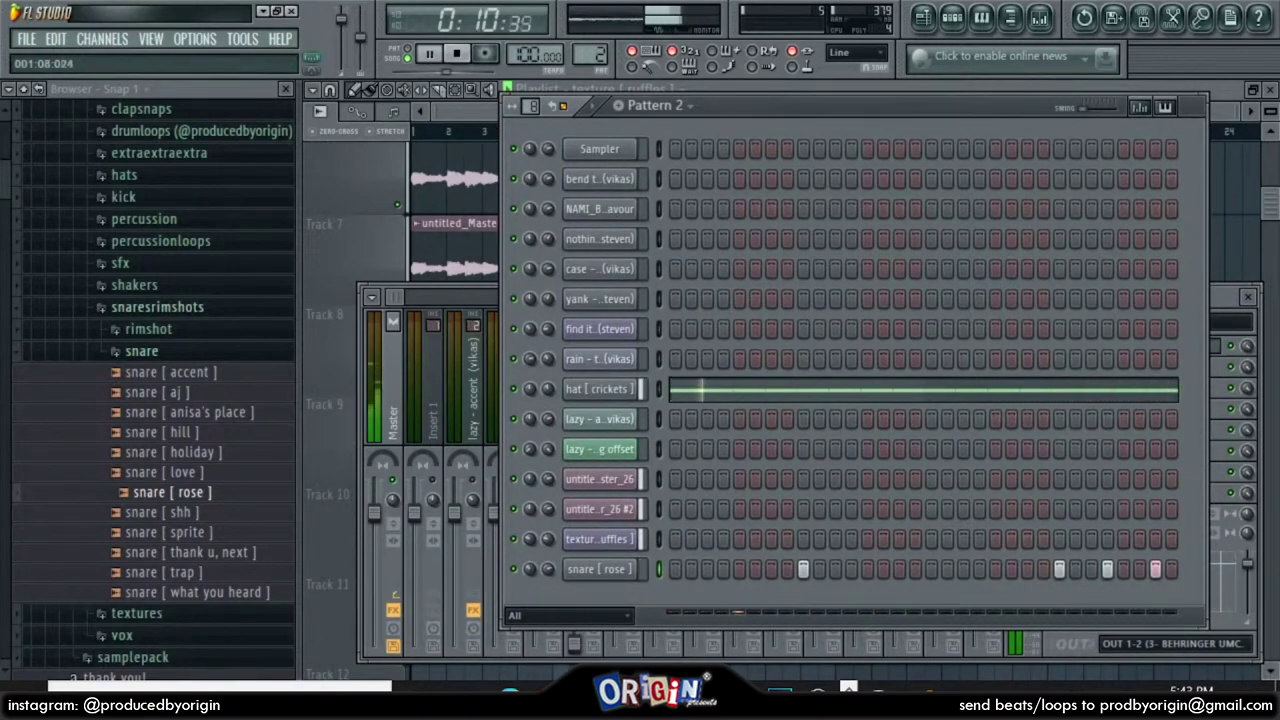
Collapse the snare and snaresrimshots folders and reopen the step sequencer over the playlist
click(142, 351)
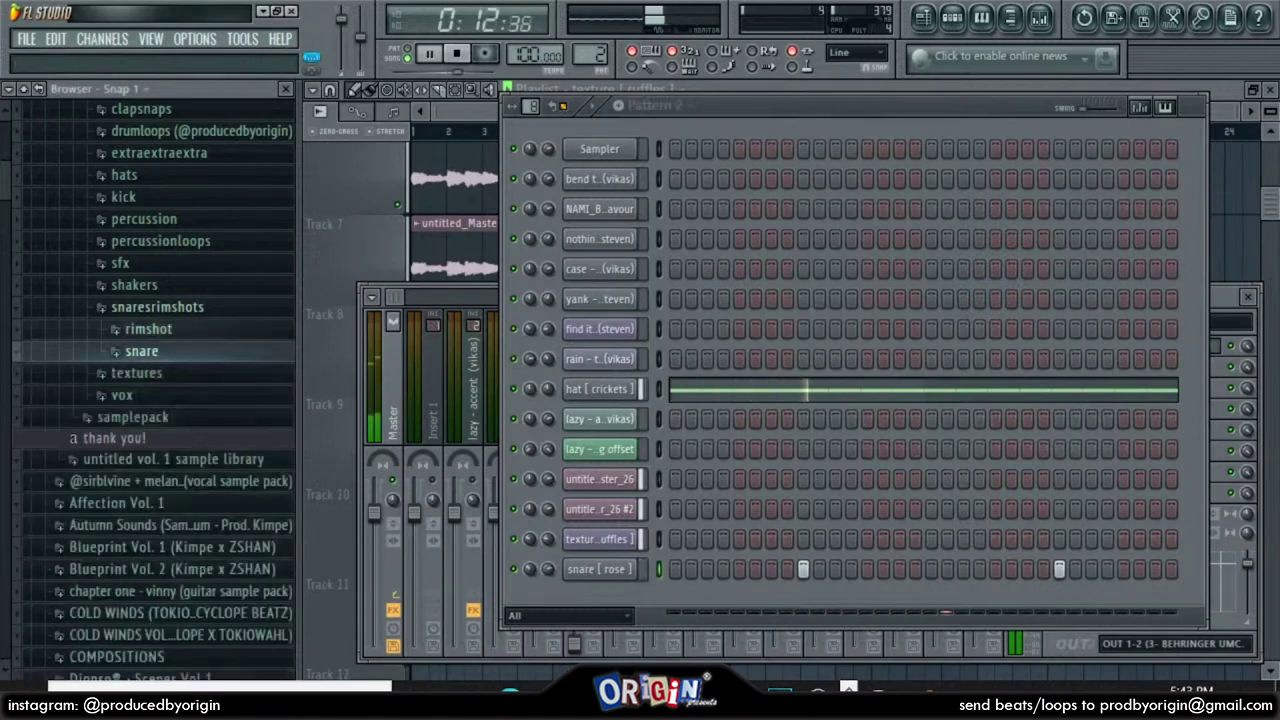
click(157, 307)
scroll(157, 307, up, 2)
click(1229, 180)
right_click(1231, 180)
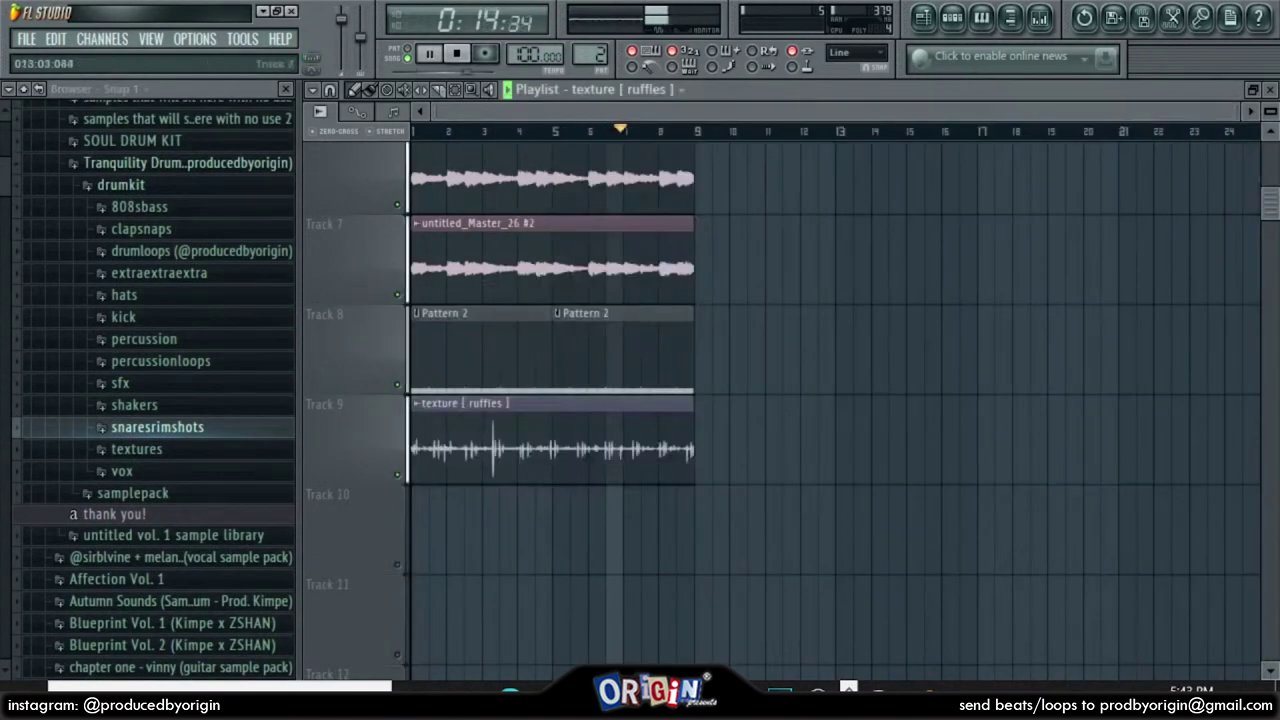
scroll(1231, 180, up, 5)
click(952, 17)
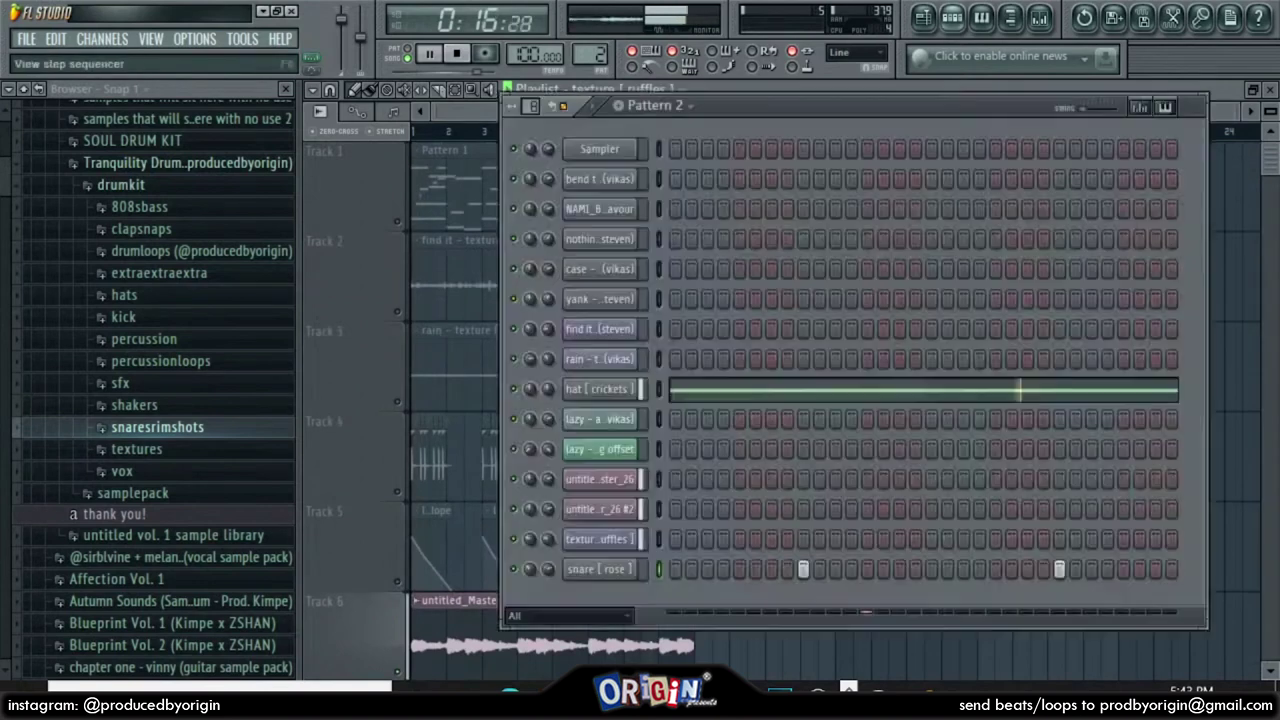
key(Left)
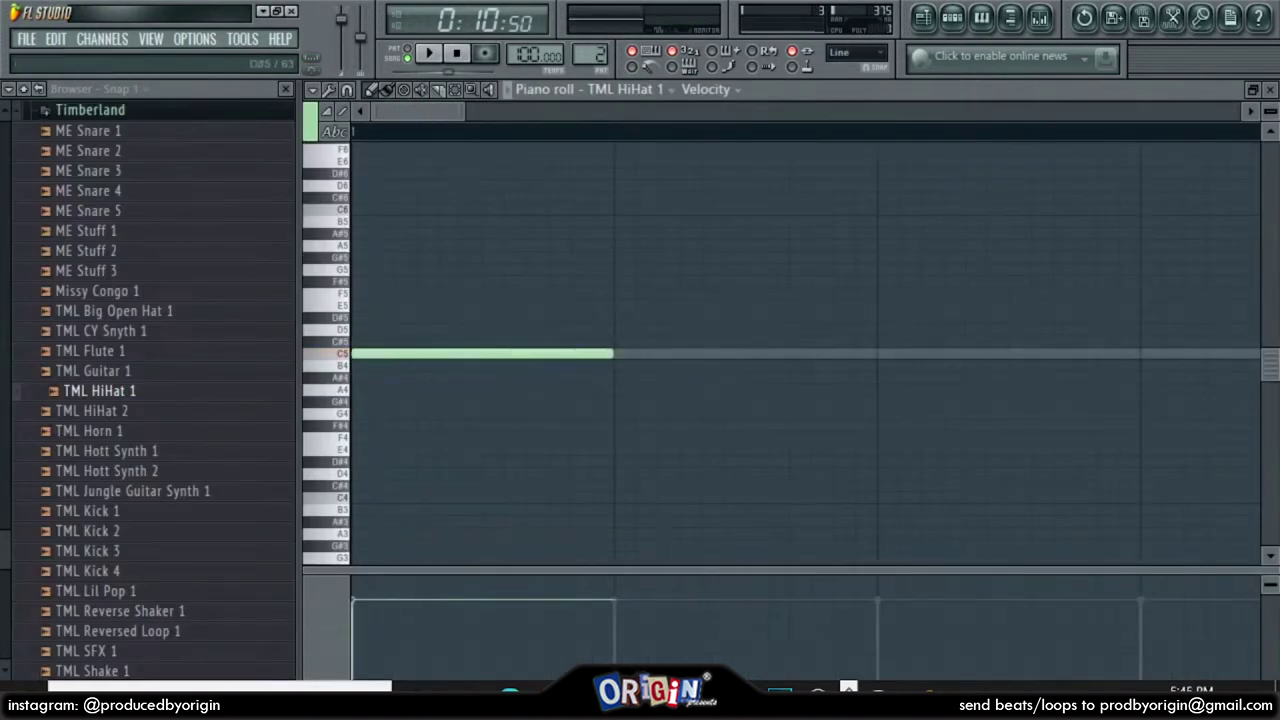
Duplicate the TML HiHat 1 note on C5 repeatedly to fill two bars, then deselect the notes
key(ctrl+b)
key(ctrl+b)
key(ctrl+b)
key(ctrl+b)
key(ctrl+b)
key(ctrl+b)
key(ctrl+b)
key(ctrl+b)
key(ctrl+b)
key(ctrl+b)
key(ctrl+b)
key(ctrl+b)
key(ctrl+b)
scroll(650, 353, down, 6)
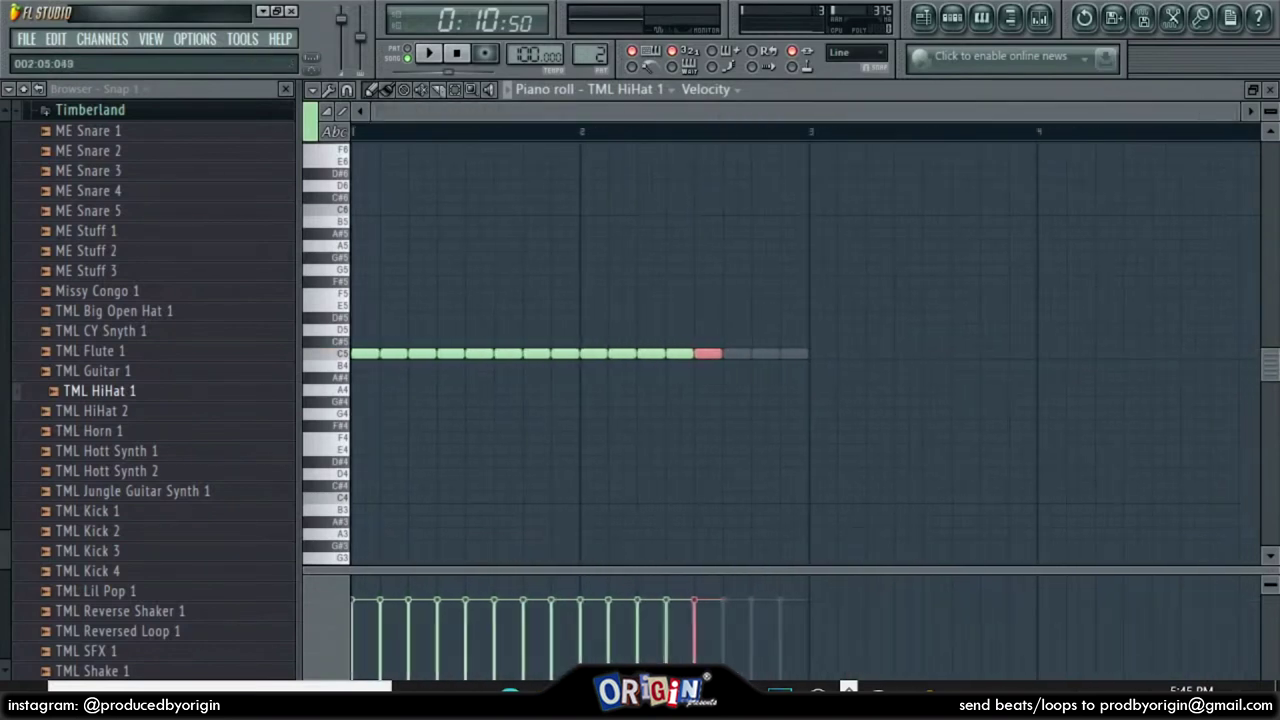
key(ctrl+d)
Play the hi-hat pattern and shorten all TML HiHat 1 notes to very brief hits
key(space)
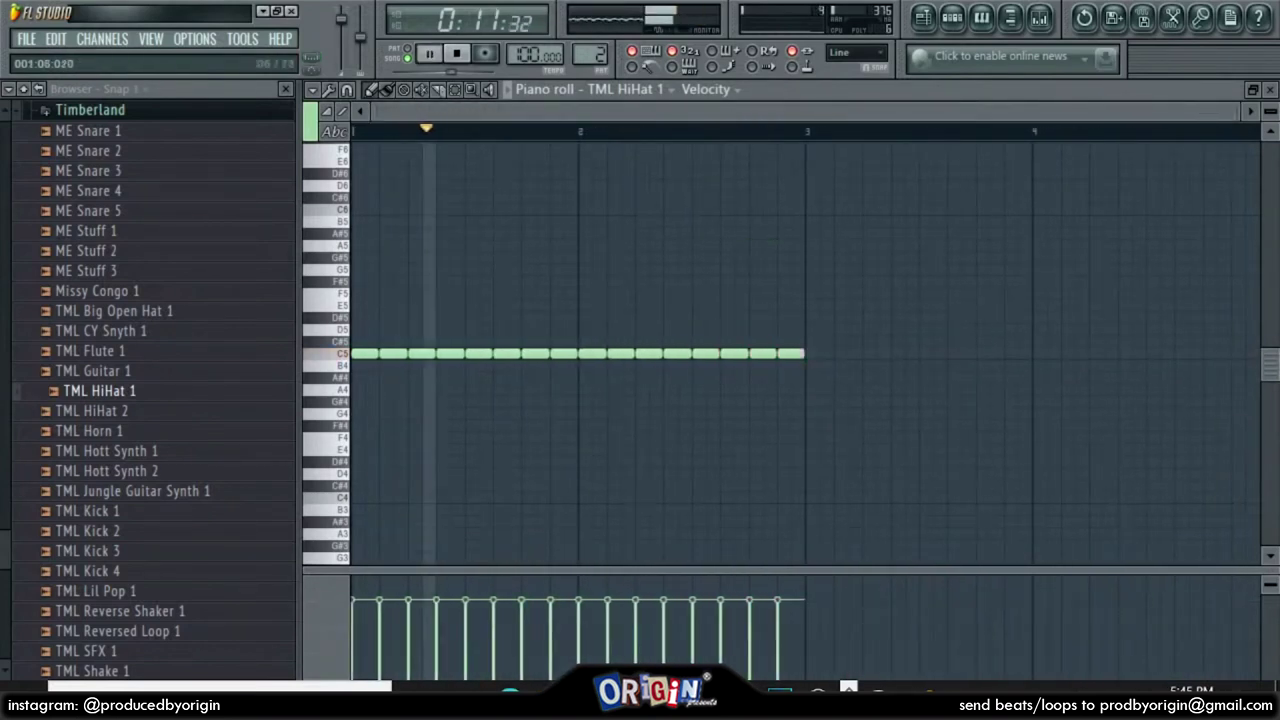
key(ctrl+a)
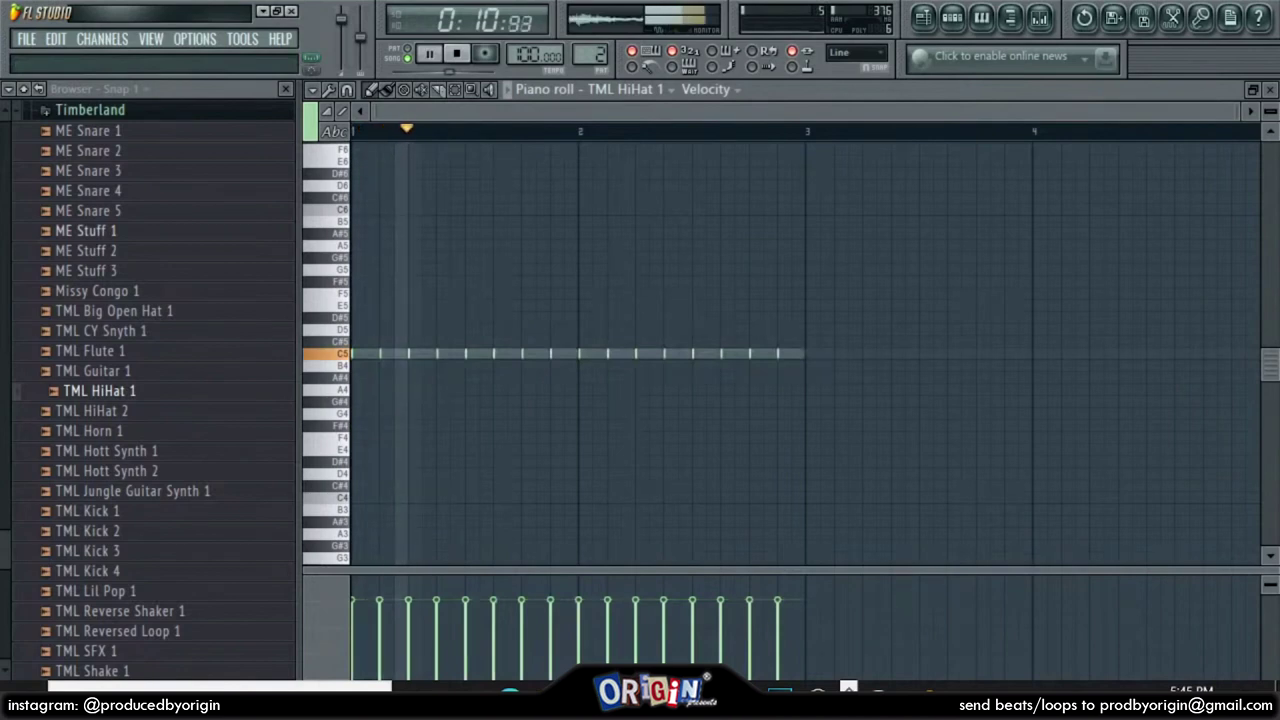
Select every other TML HiHat 1 note on C5 across the two-bar pattern
scroll(452, 353, up, 8)
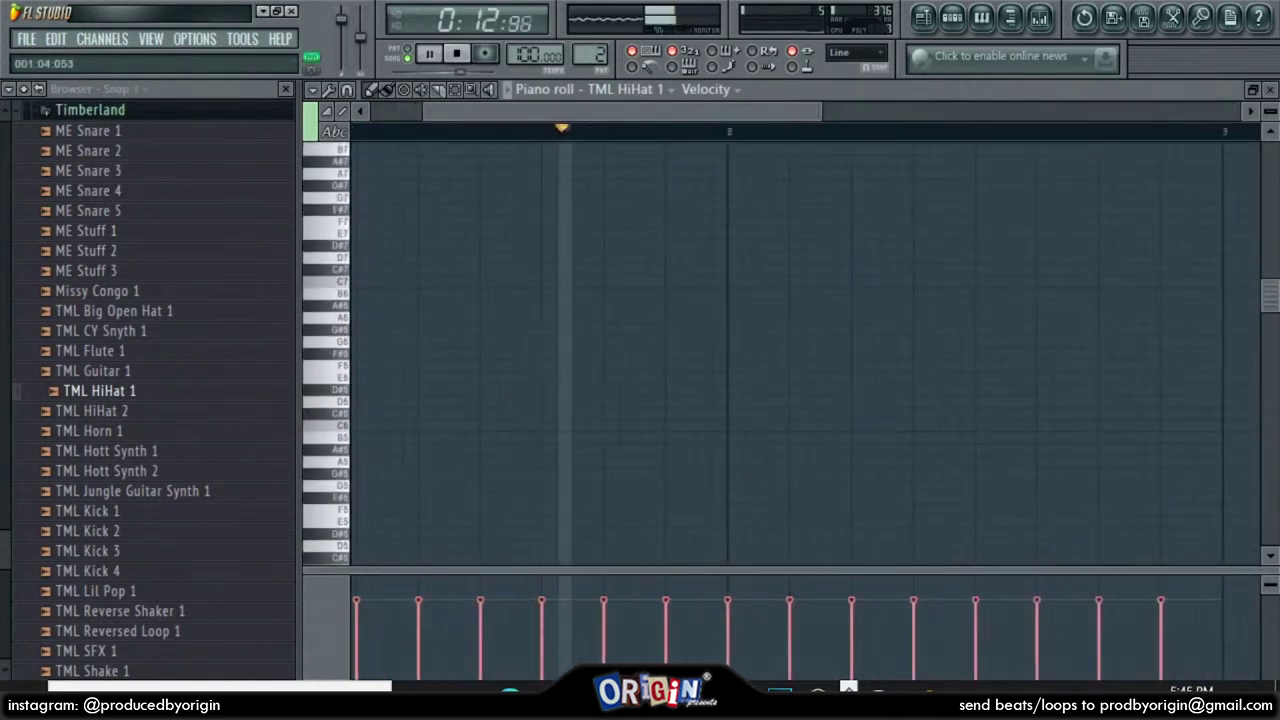
scroll(602, 360, down, 1)
drag(684, 356, 763, 358)
scroll(763, 353, left, 5)
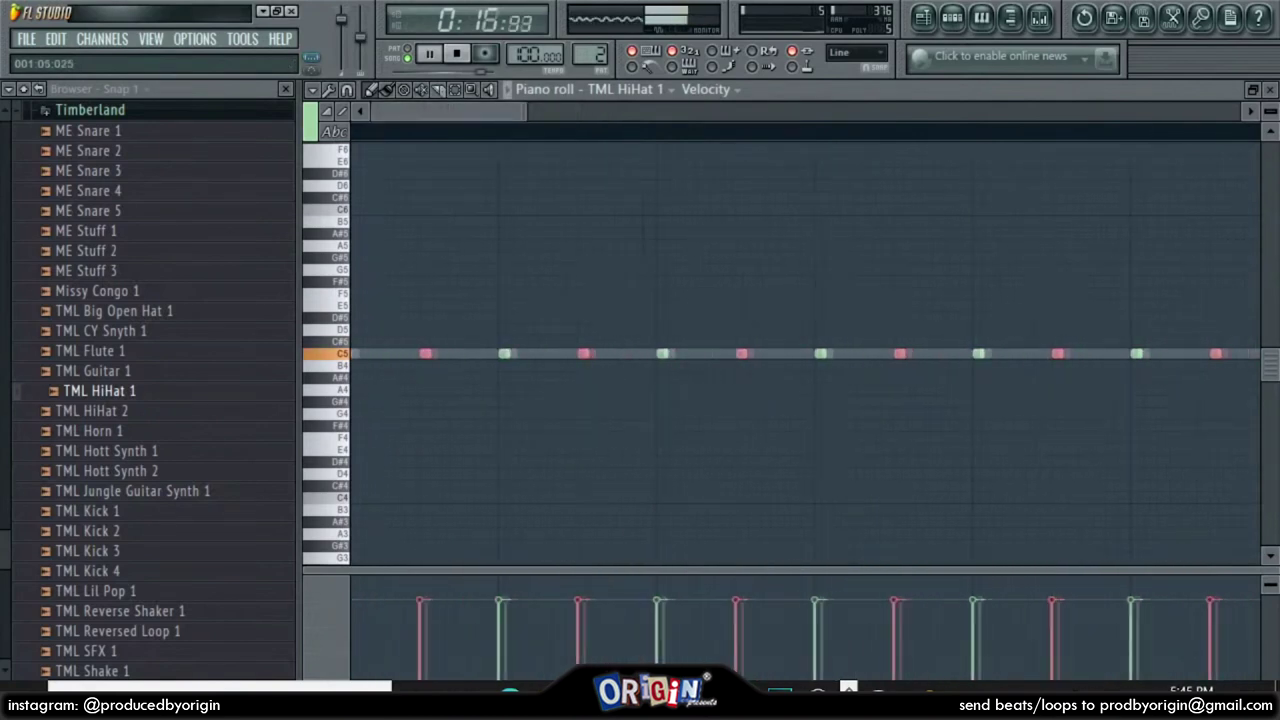
scroll(763, 353, down, 6)
scroll(763, 353, up, 5)
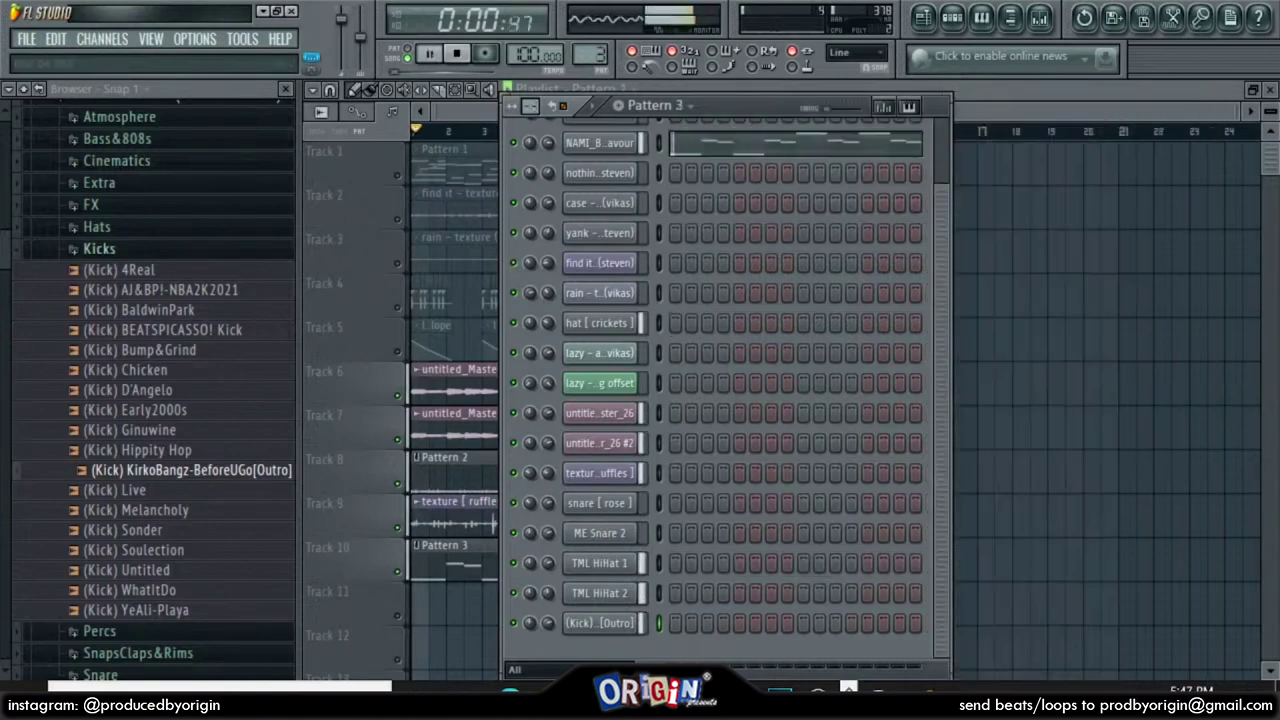
Open the NAMI_Bass Guitar Flavour part, move its first D#4 note one beat earlier to beat 4 of bar 1, and play it back
click(796, 143)
scroll(838, 310, down, 2)
key(space)
key(space)
click(838, 310)
right_click(838, 310)
key(space)
key(space)
drag(1060, 310, 900, 310)
key(space)
key(space)
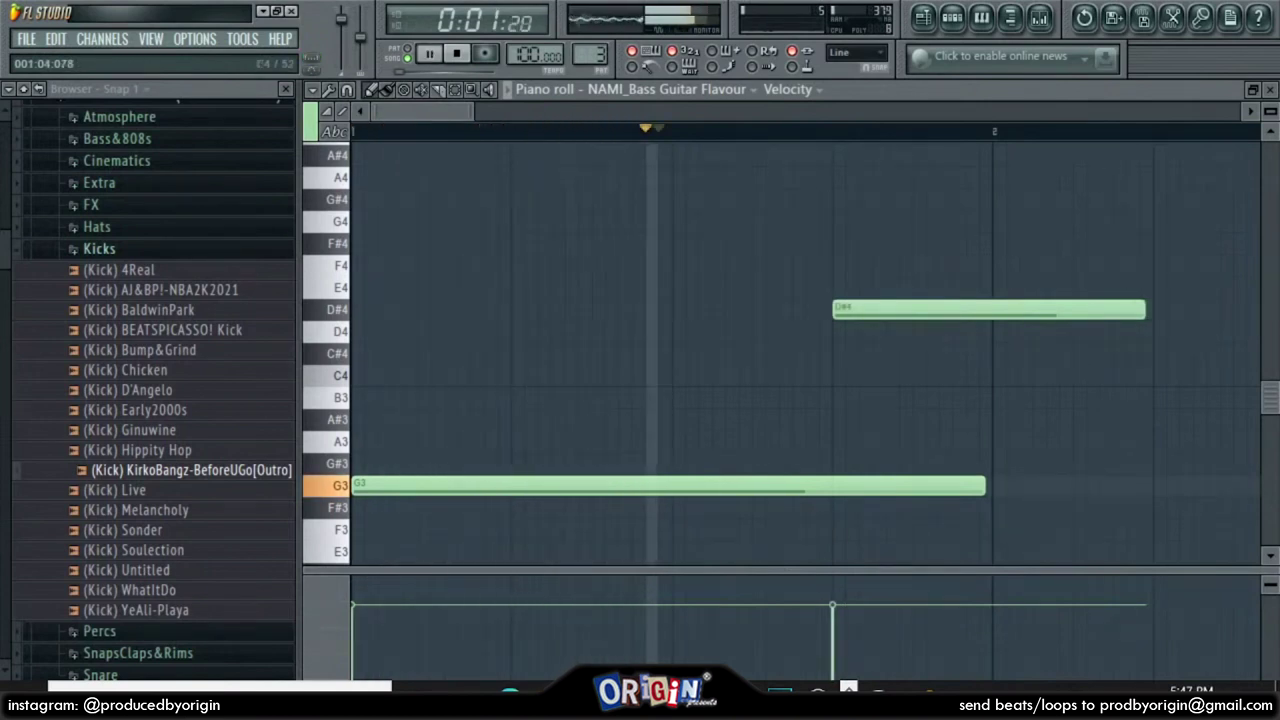
Apply Quick legato so each bass note extends to the start of the following note
key(ctrl+l)
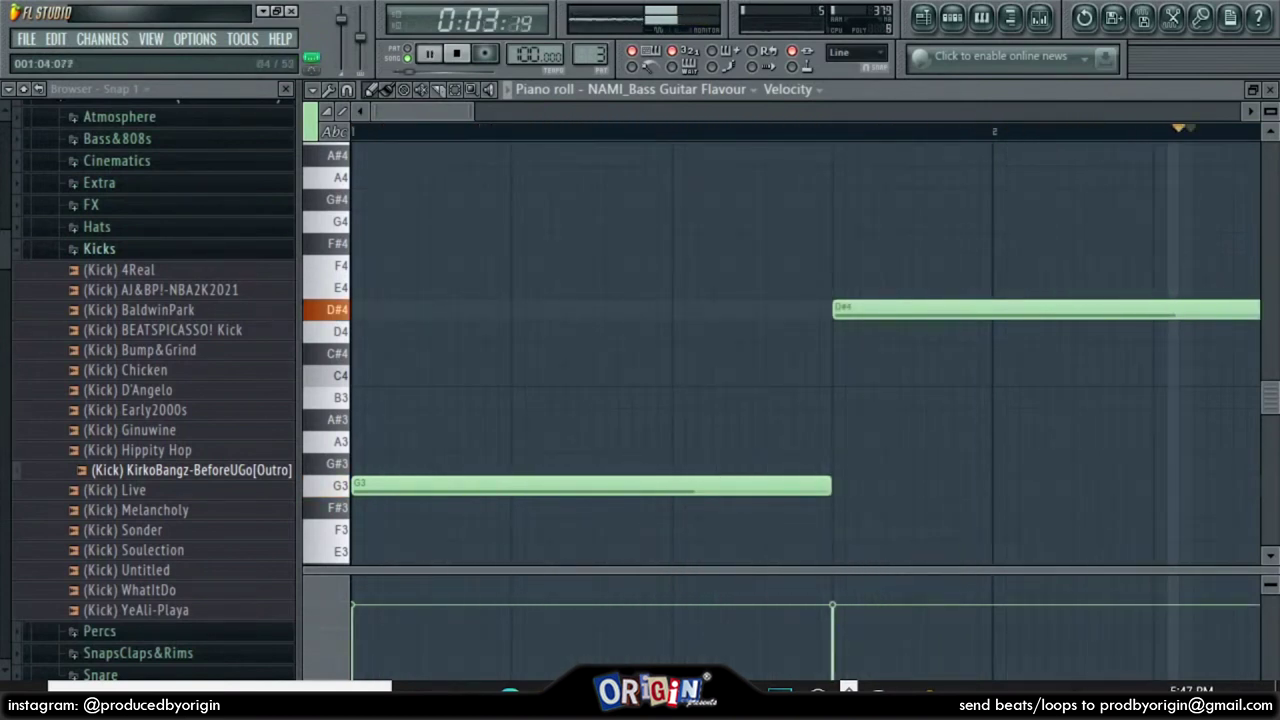
scroll(806, 350, down, 2)
scroll(806, 350, down, 2)
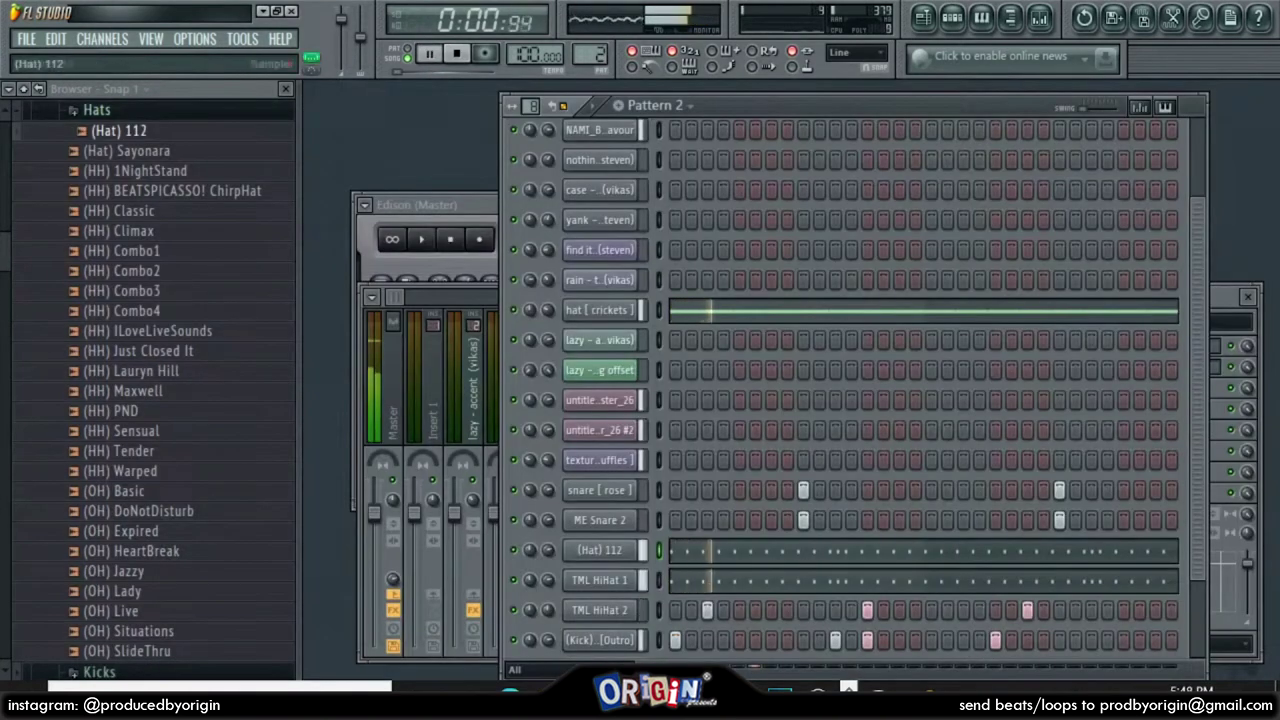
Add three extra C5 hits between the existing (Hat) 112 notes over the last two beats of bar 2
click(924, 551)
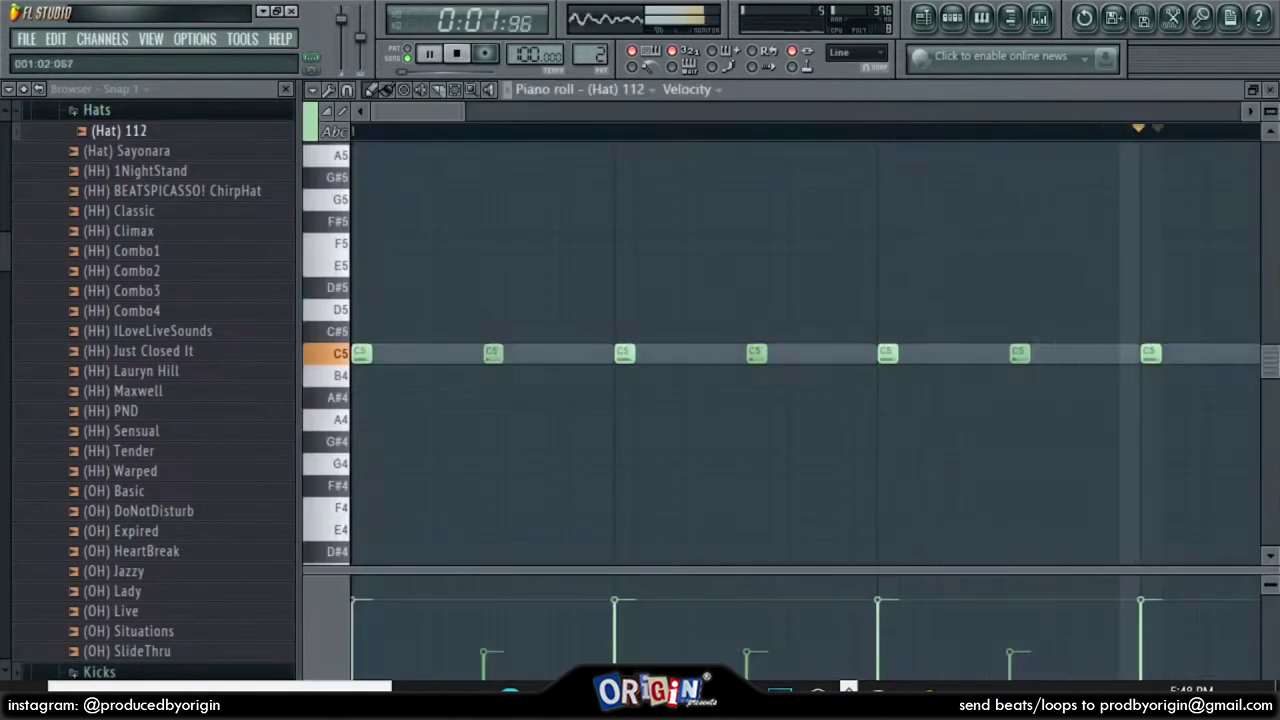
scroll(806, 350, down, 5)
scroll(806, 350, up, 3)
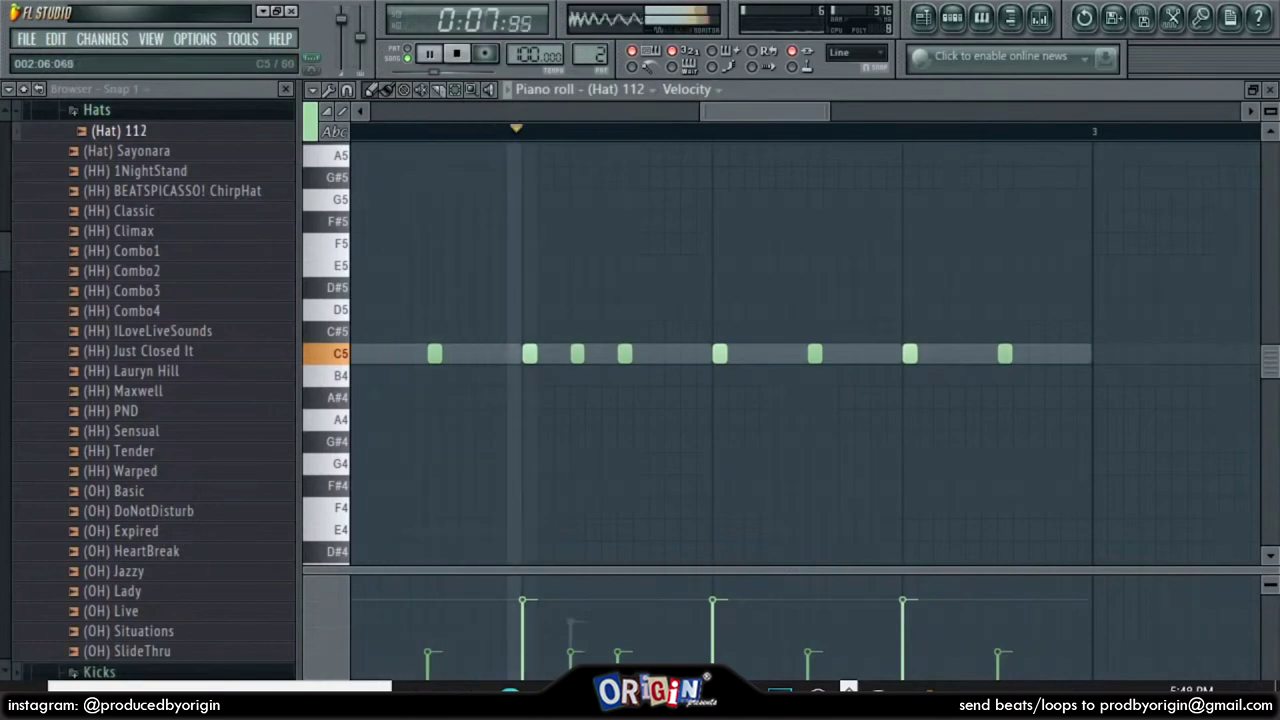
click(767, 354)
click(761, 602)
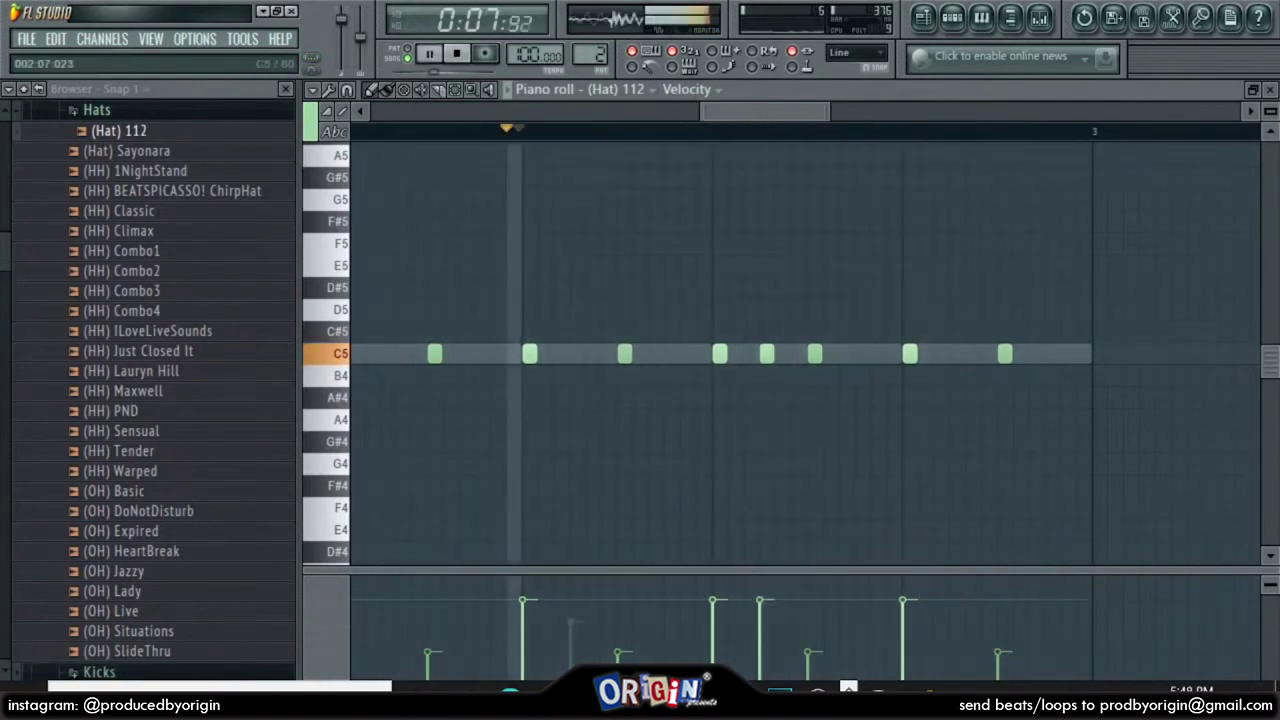
key(space)
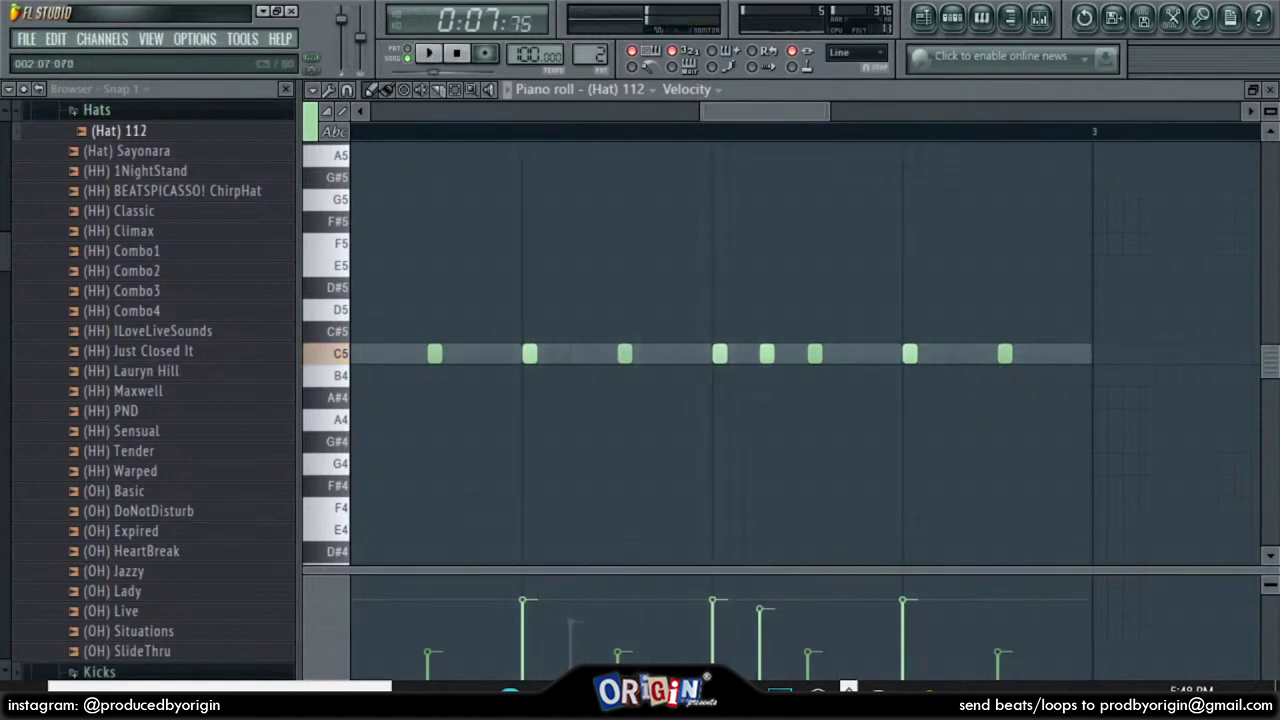
click(862, 354)
click(957, 354)
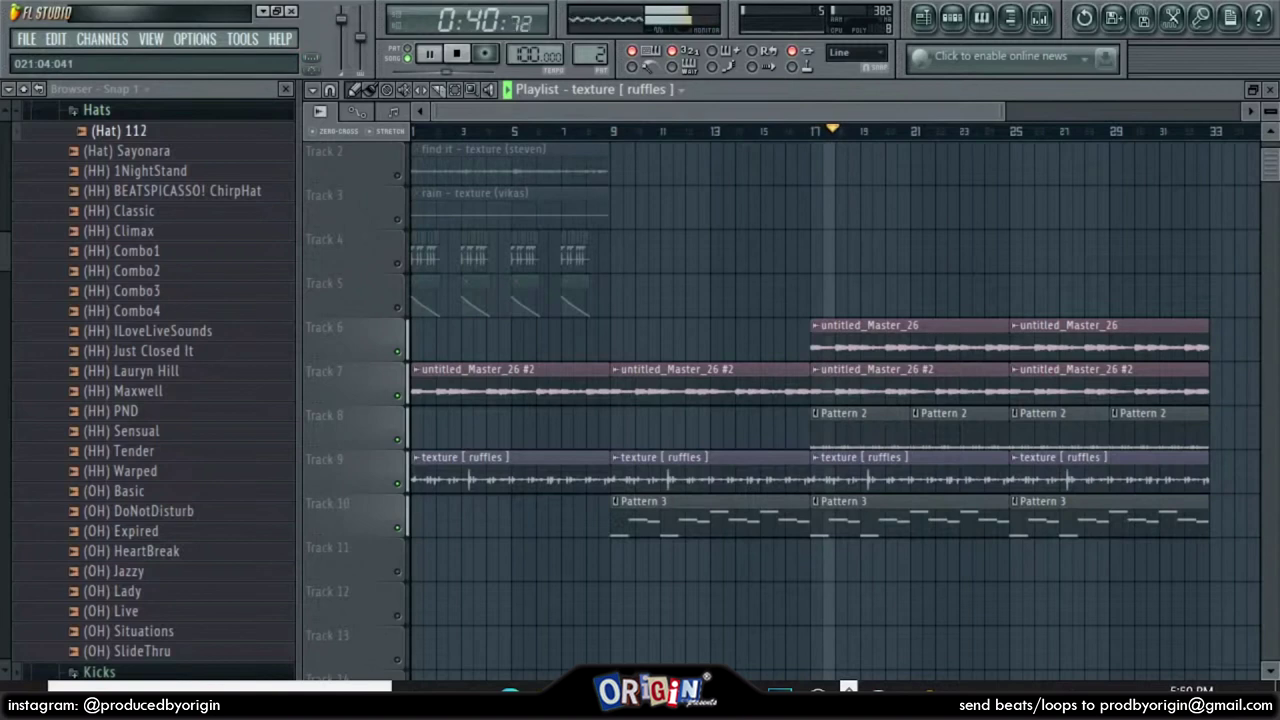
Make the second Pattern 2 clip on Track 8, at bar 21, unique
click(964, 206)
right_click(964, 206)
scroll(938, 206, down, 3)
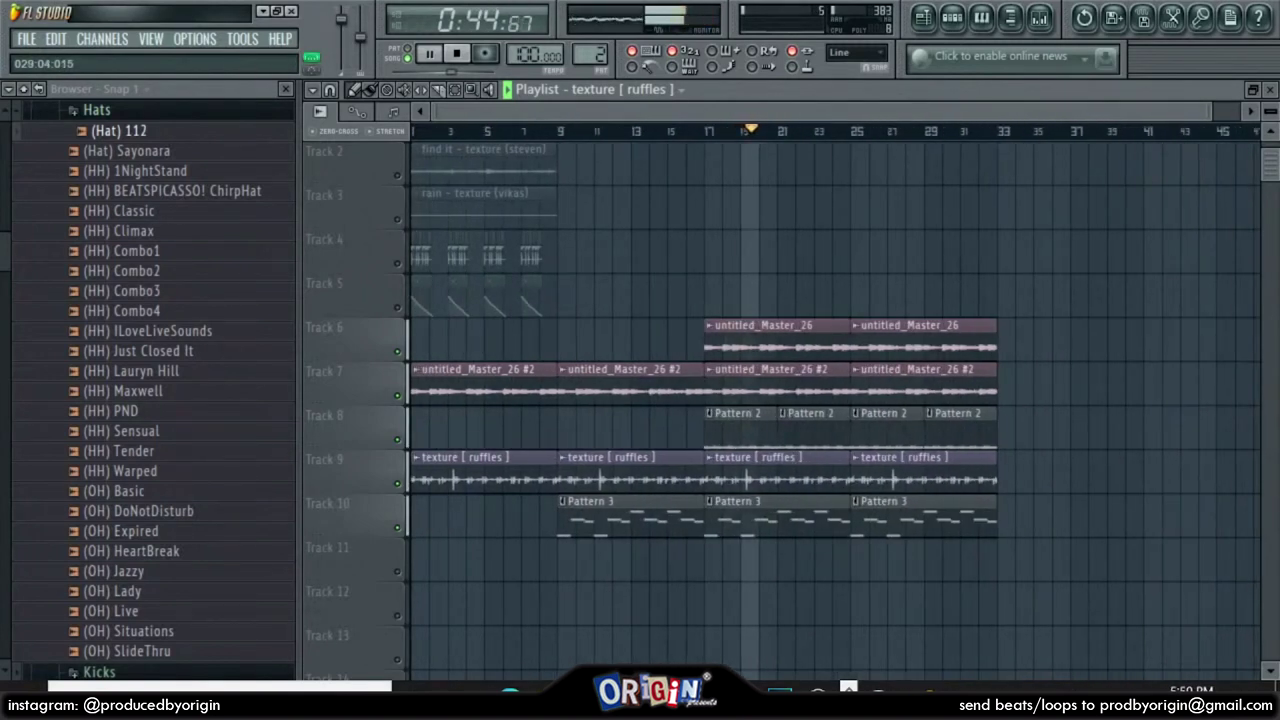
click(779, 414)
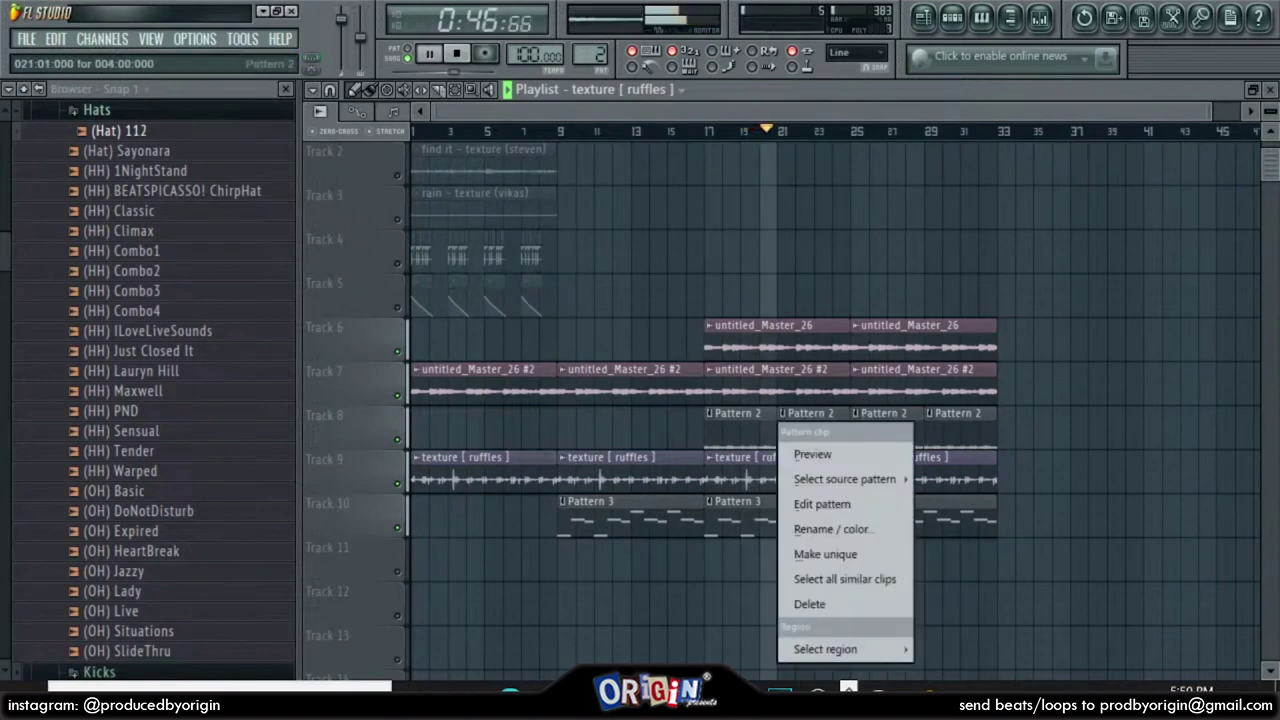
click(830, 554)
Try an extra ME Snare 2 hit on steps 18 and 20 of the unique pattern, then place it on step 19
key(F6)
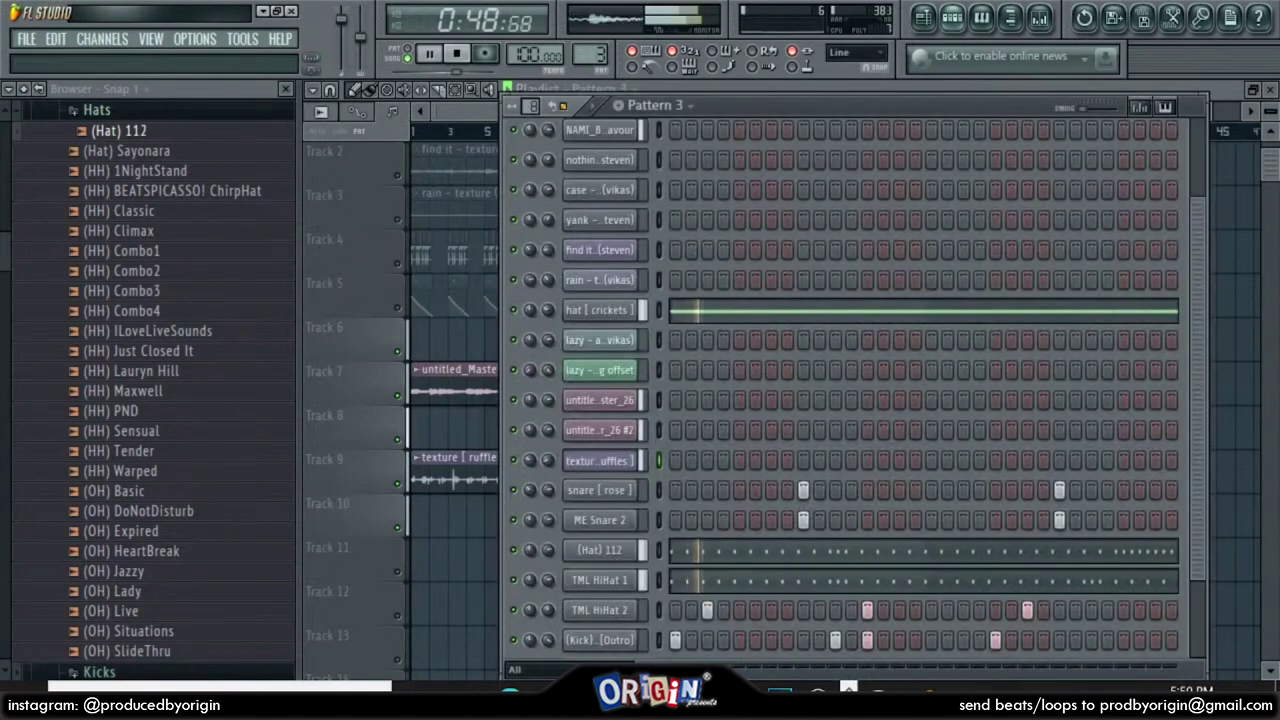
click(947, 520)
right_click(947, 520)
click(979, 520)
right_click(979, 520)
click(963, 520)
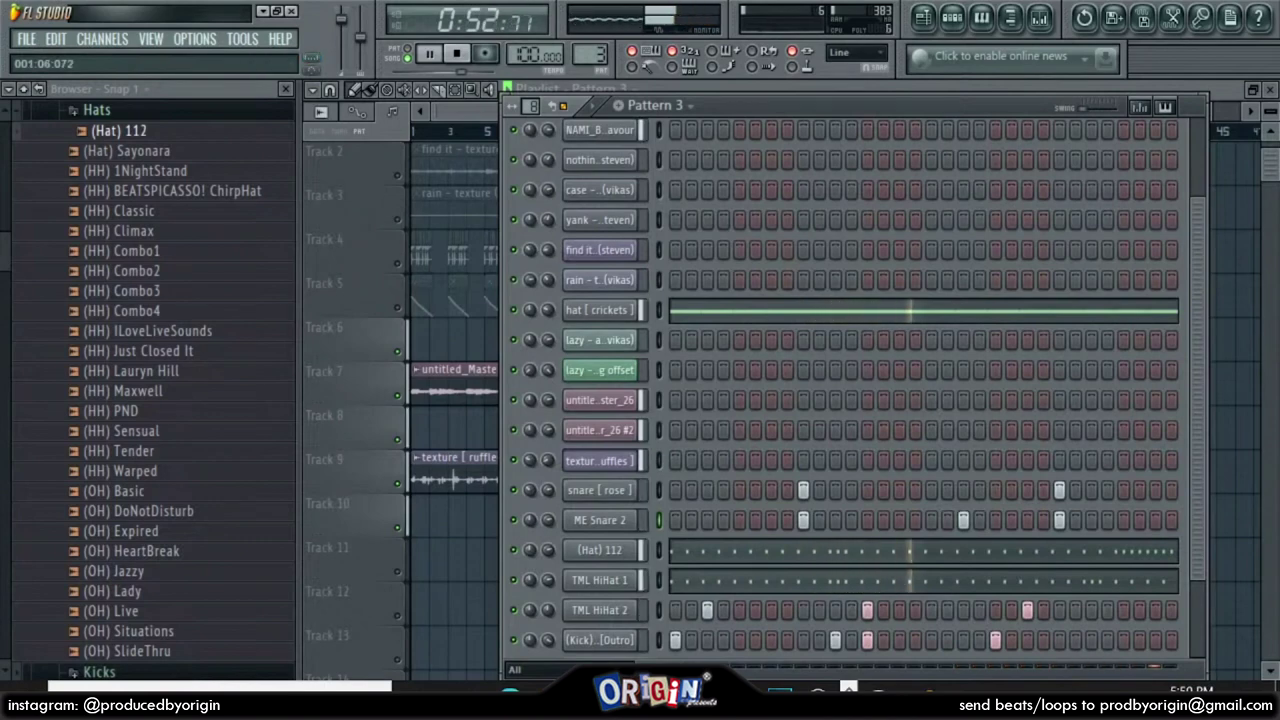